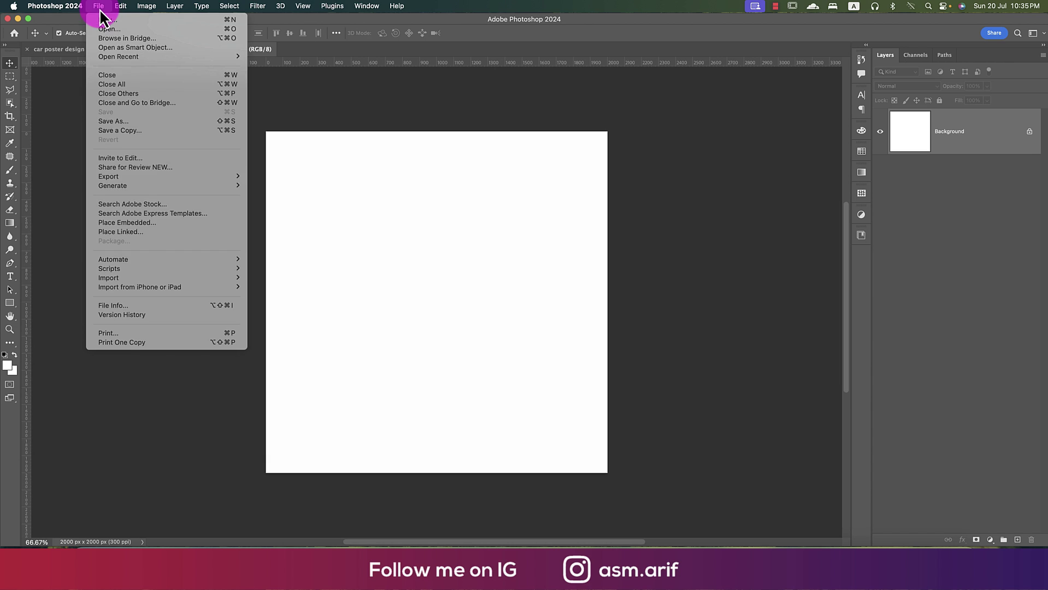
# Place the abstract-dark-blurred background JPEG from the car poster design folder as an embedded image
pyautogui.click(140, 224)
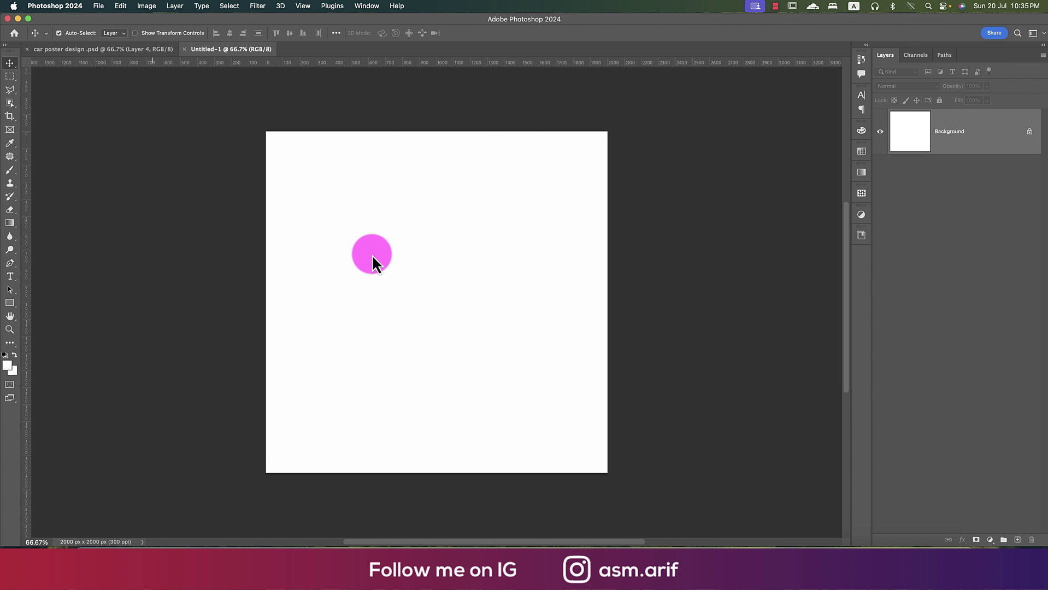
pyautogui.click(536, 58)
pyautogui.click(576, 200)
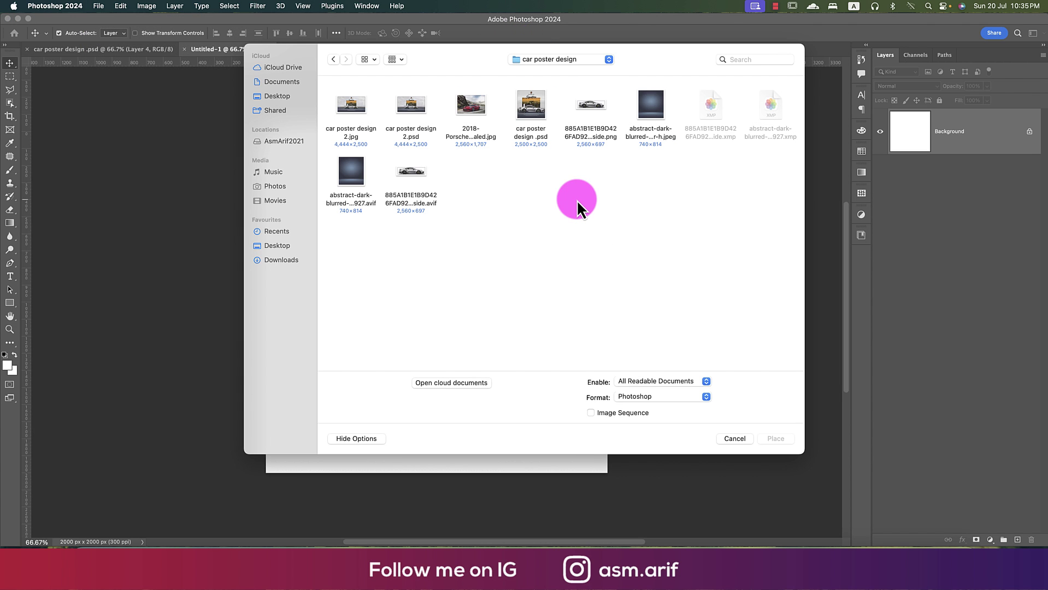
pyautogui.click(650, 110)
pyautogui.press('space')
pyautogui.press('Escape')
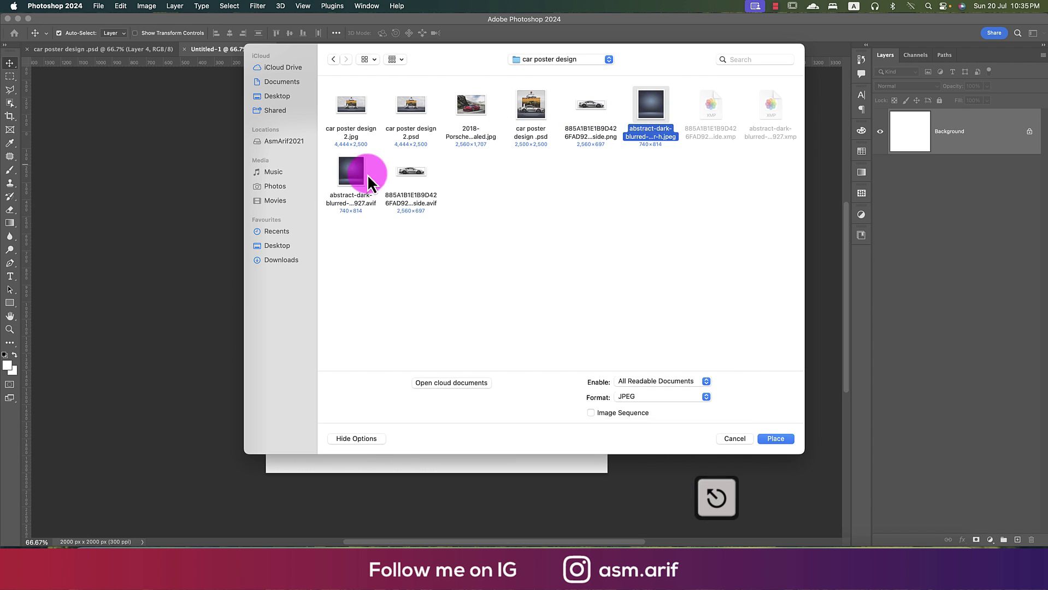
pyautogui.click(351, 172)
pyautogui.click(661, 115)
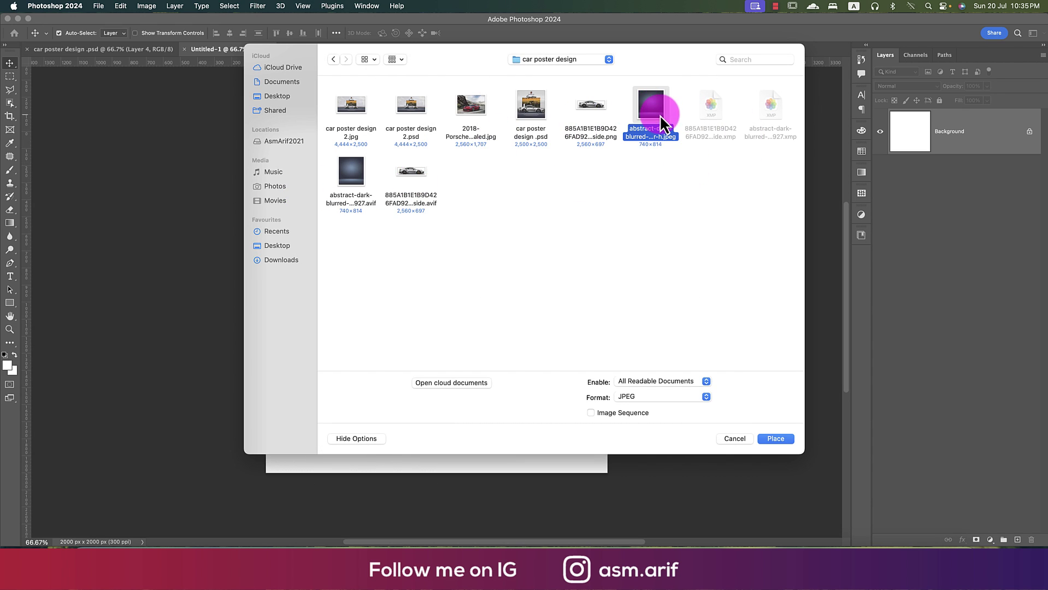
pyautogui.click(775, 438)
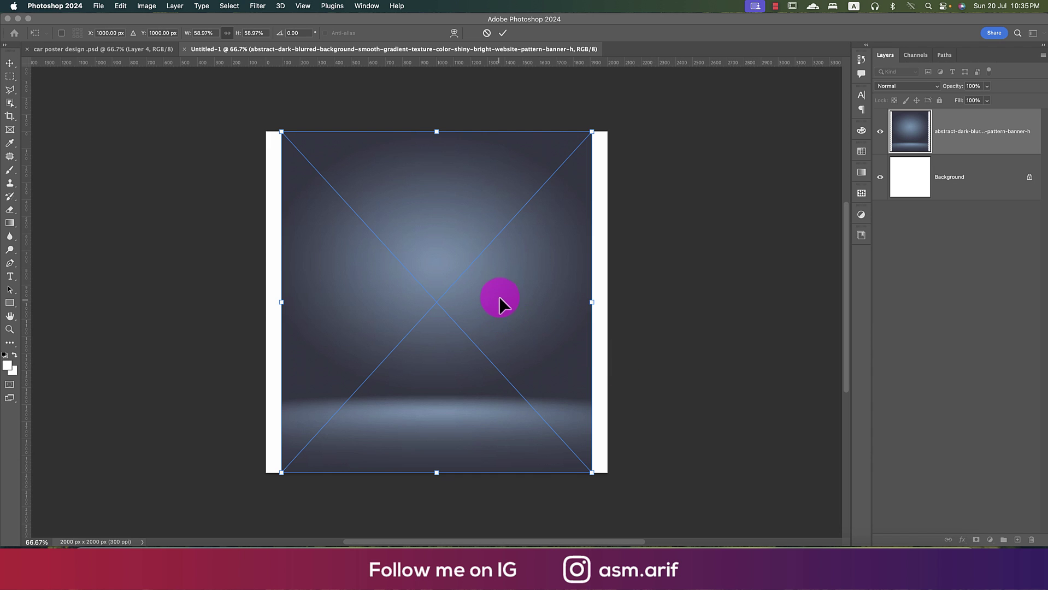
# Scale the placed background to the full canvas width, about 64.86%, and move it up so its lower edge meets the canvas bottom
pyautogui.moveTo(593, 303); pyautogui.dragTo(608, 303)
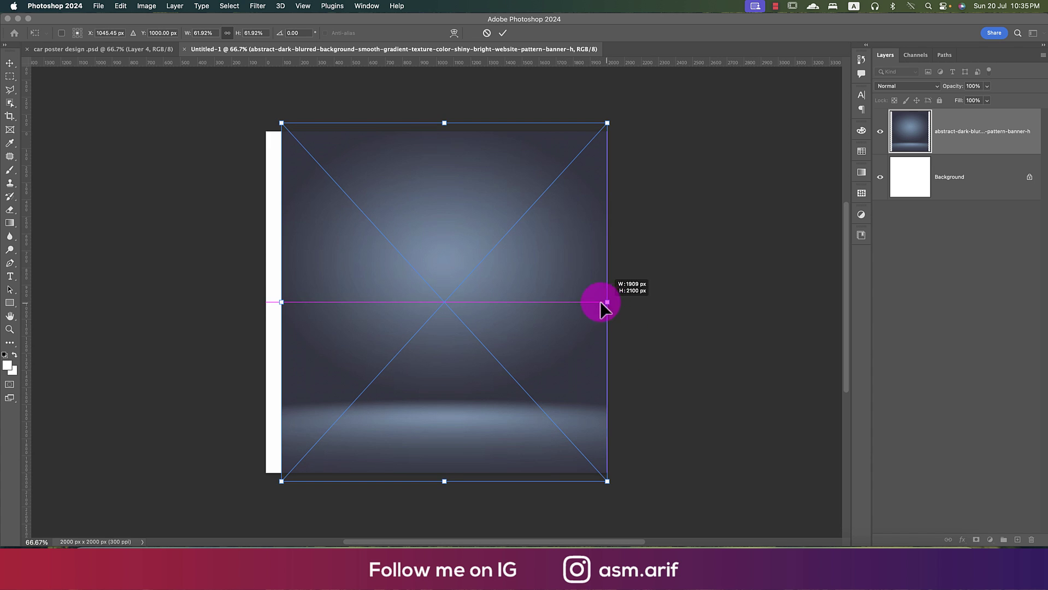
pyautogui.moveTo(282, 302); pyautogui.dragTo(269, 304)
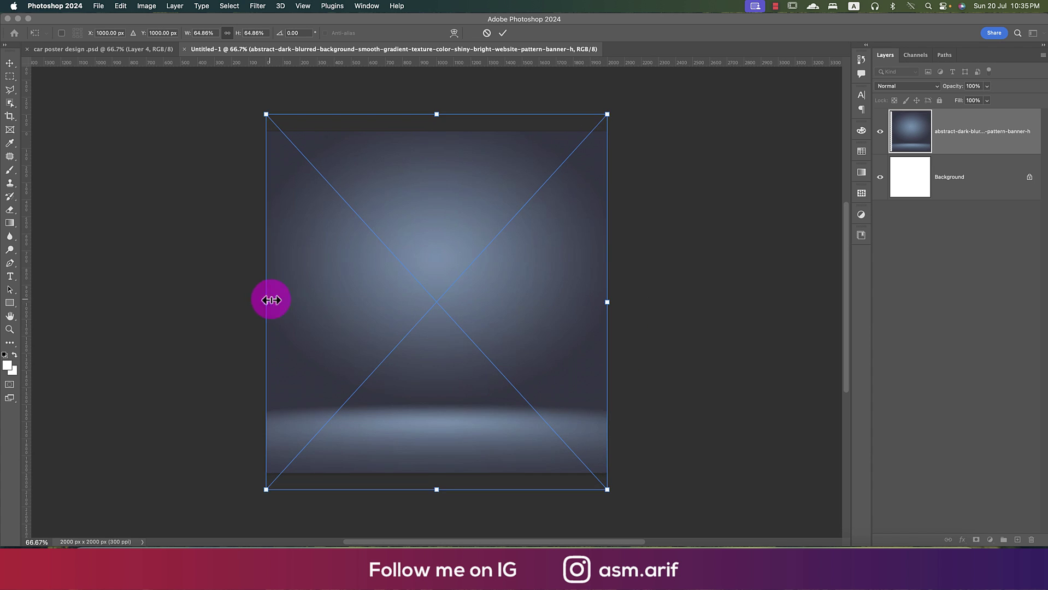
pyautogui.moveTo(533, 347); pyautogui.dragTo(528, 328)
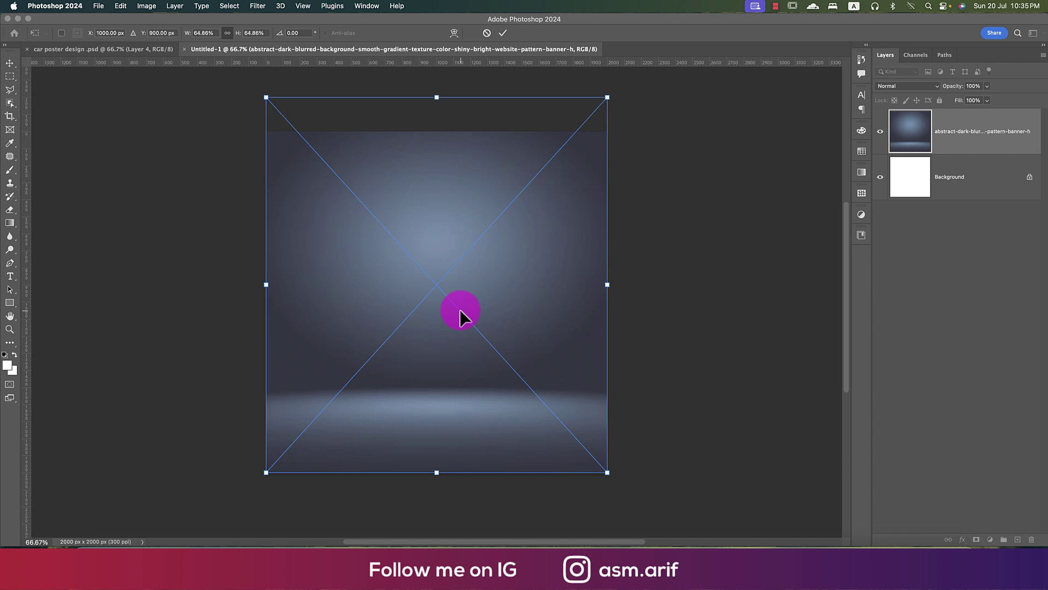
pyautogui.click(503, 34)
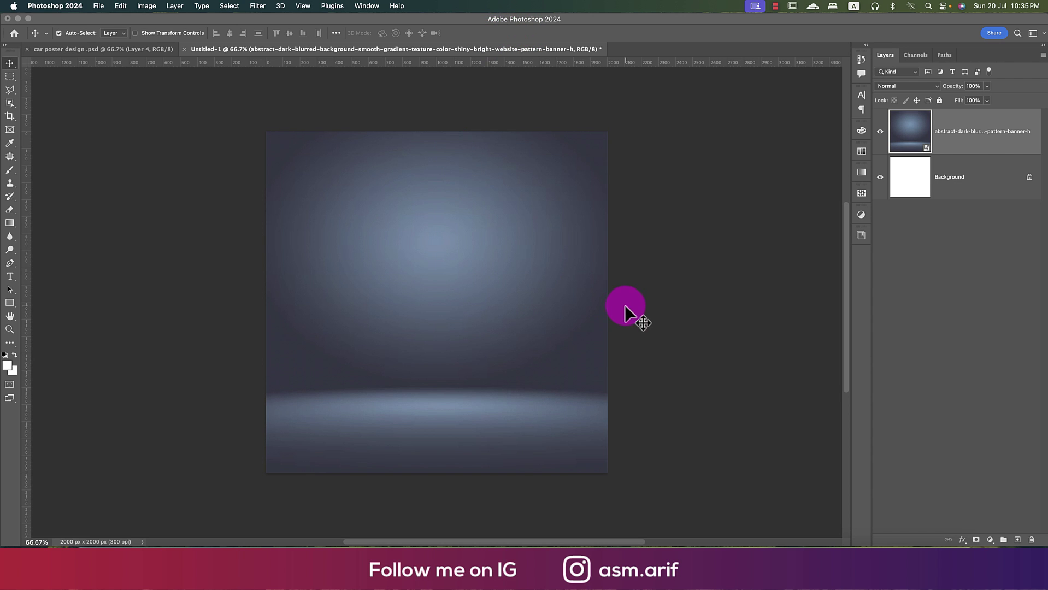
# Rasterize the placed background layer and rename it bg
pyautogui.rightClick(981, 141)
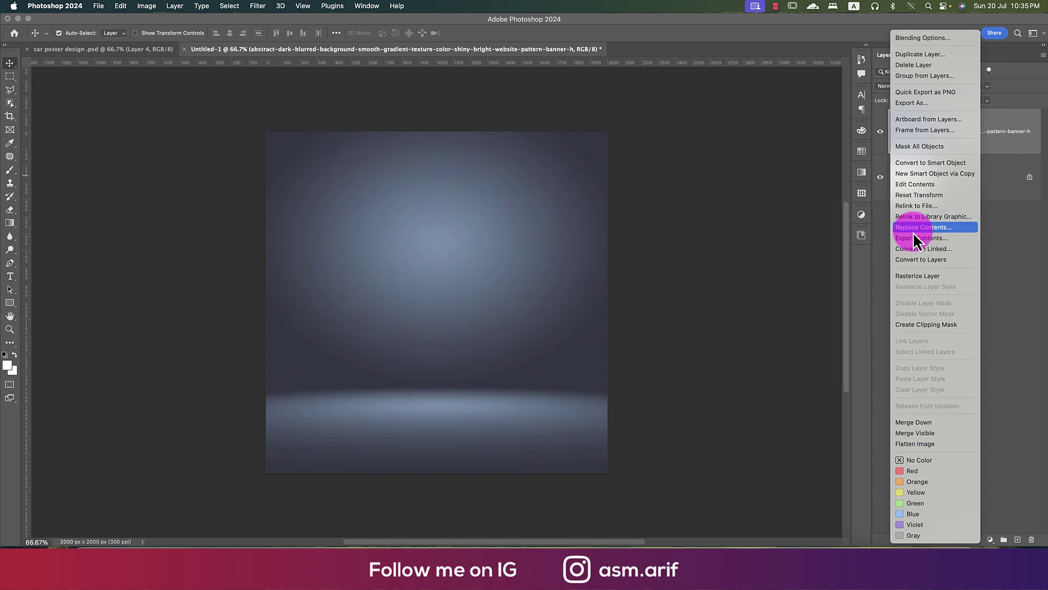
pyautogui.click(904, 275)
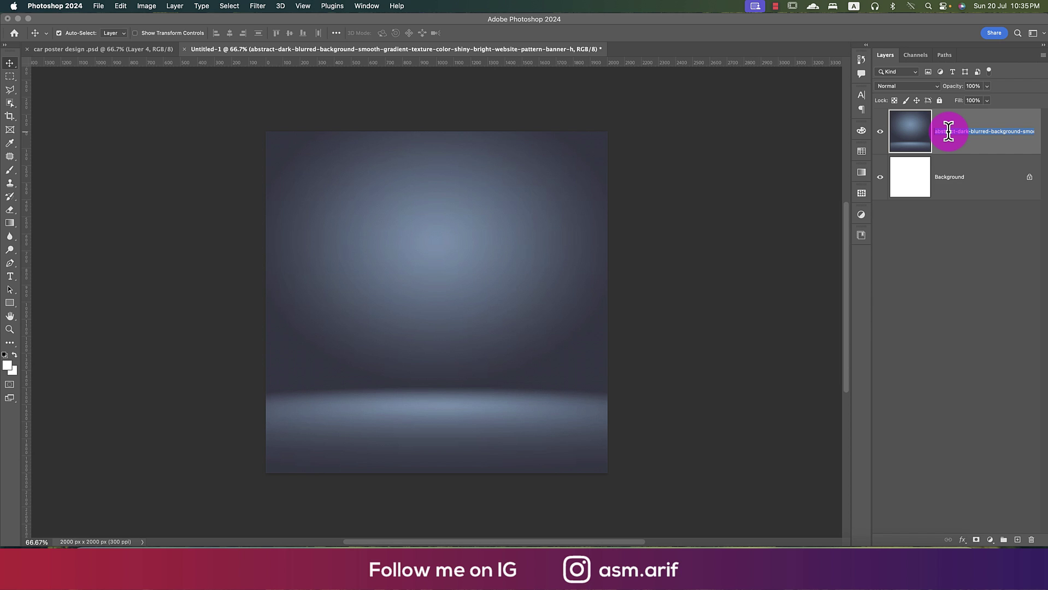
pyautogui.press('Return')
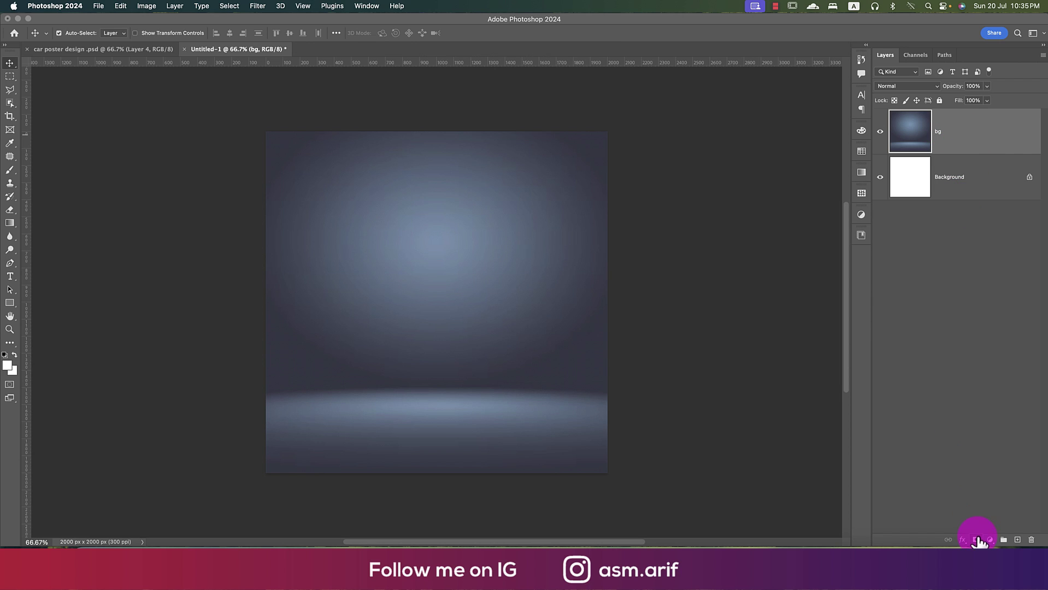
# Add a layer mask to bg and fade out the image's upper half with black Foreground to Transparent linear gradients
pyautogui.click(977, 540)
pyautogui.click(9, 225)
pyautogui.click(164, 33)
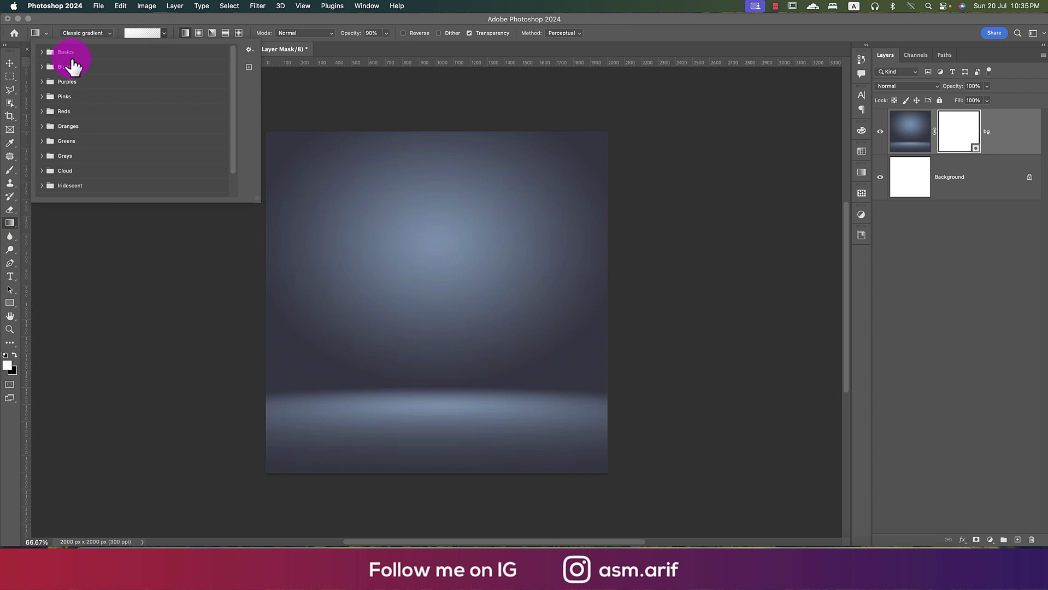
pyautogui.click(43, 52)
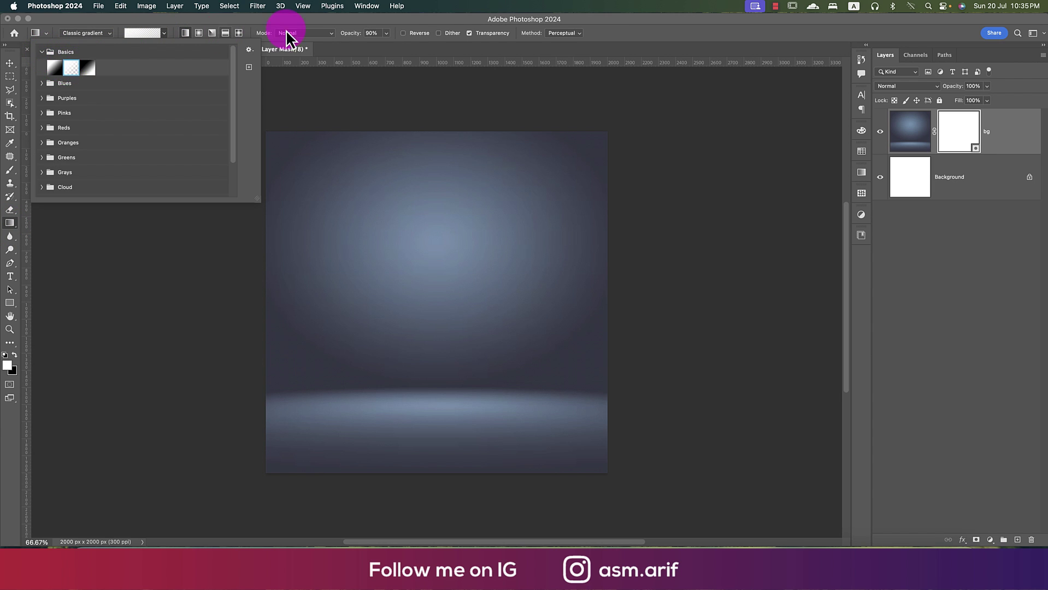
pyautogui.click(309, 20)
pyautogui.press('x')
pyautogui.press('x')
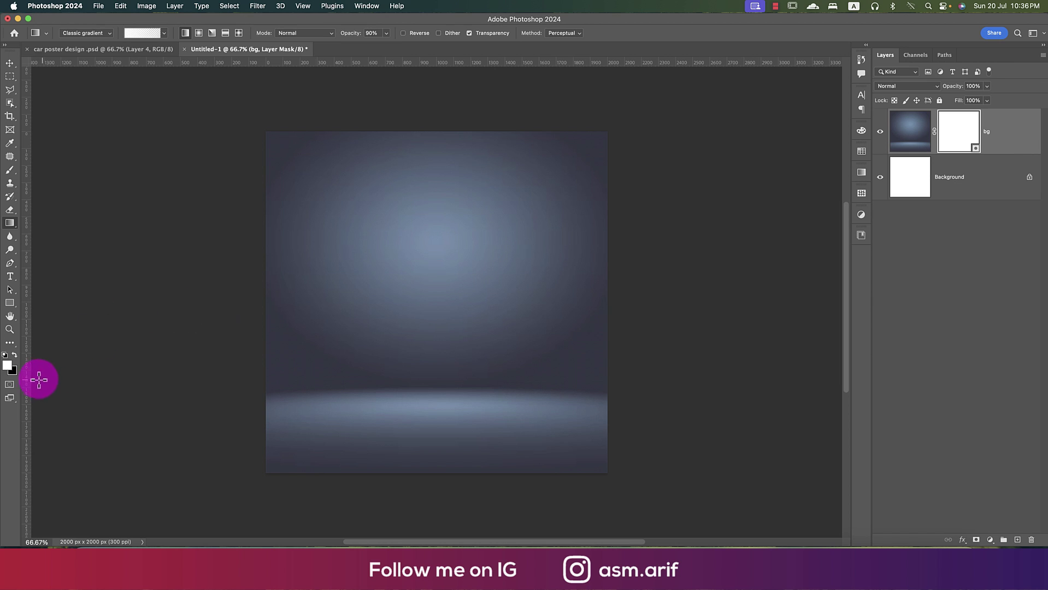
pyautogui.press('x')
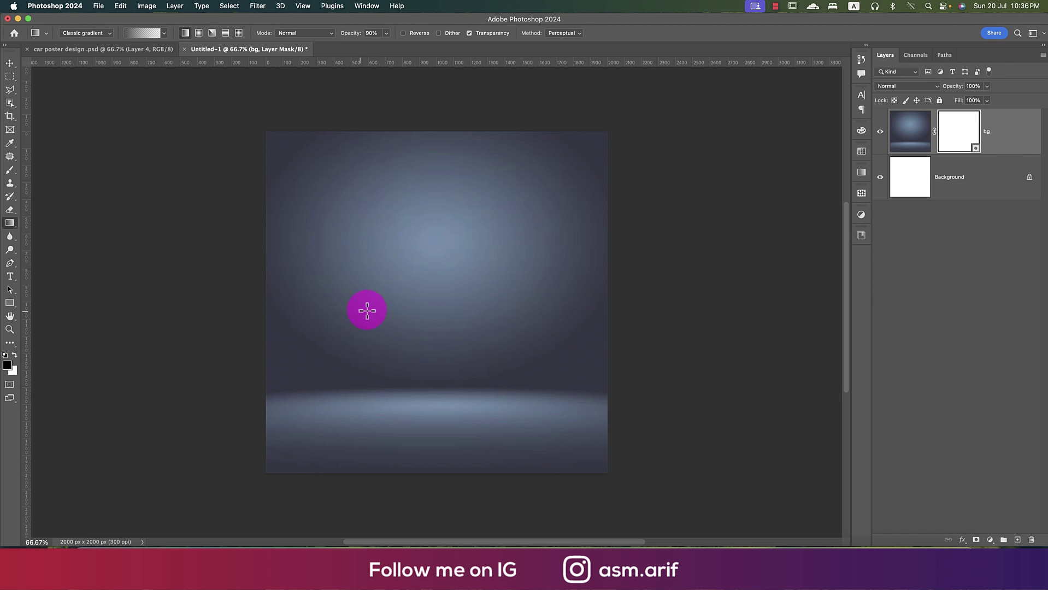
pyautogui.moveTo(443, 289); pyautogui.dragTo(448, 389)
pyautogui.moveTo(453, 290); pyautogui.dragTo(450, 404)
# Add a new layer above Background filled with 50% Gray, and delete the original Background layer
pyautogui.click(976, 181)
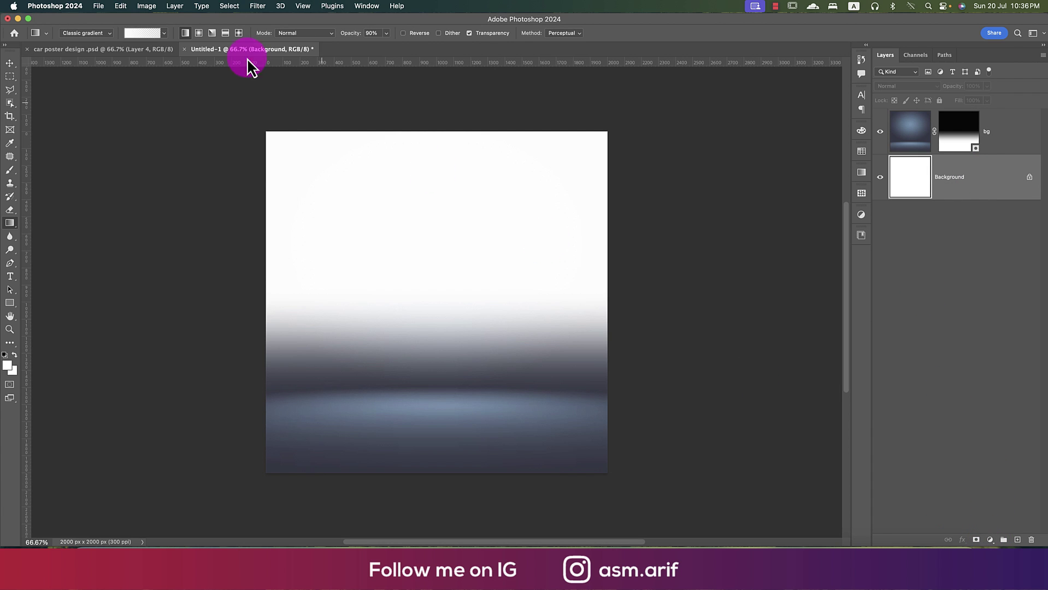
pyautogui.click(1018, 540)
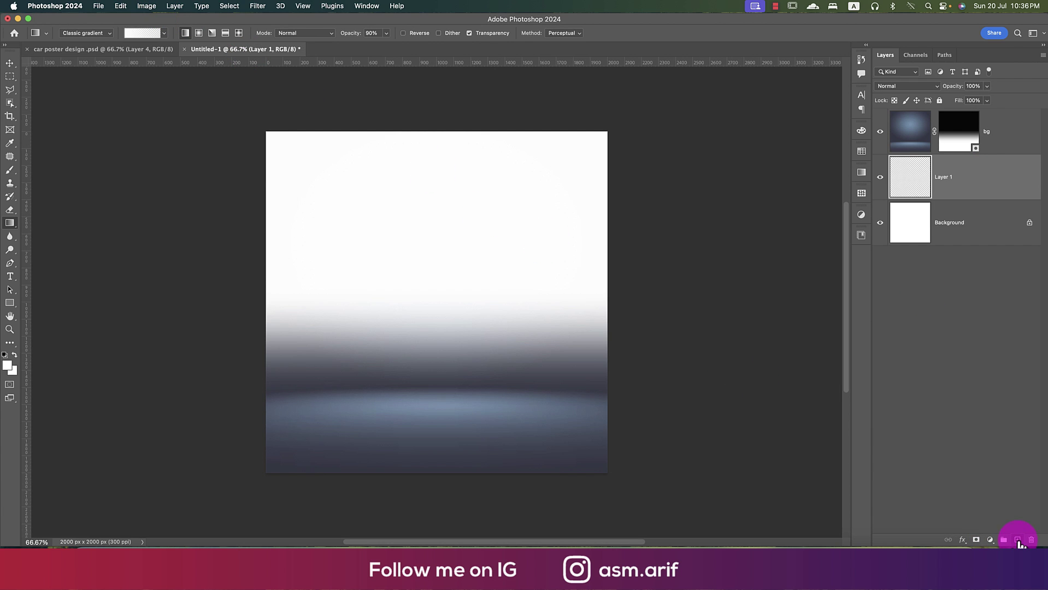
pyautogui.click(121, 6)
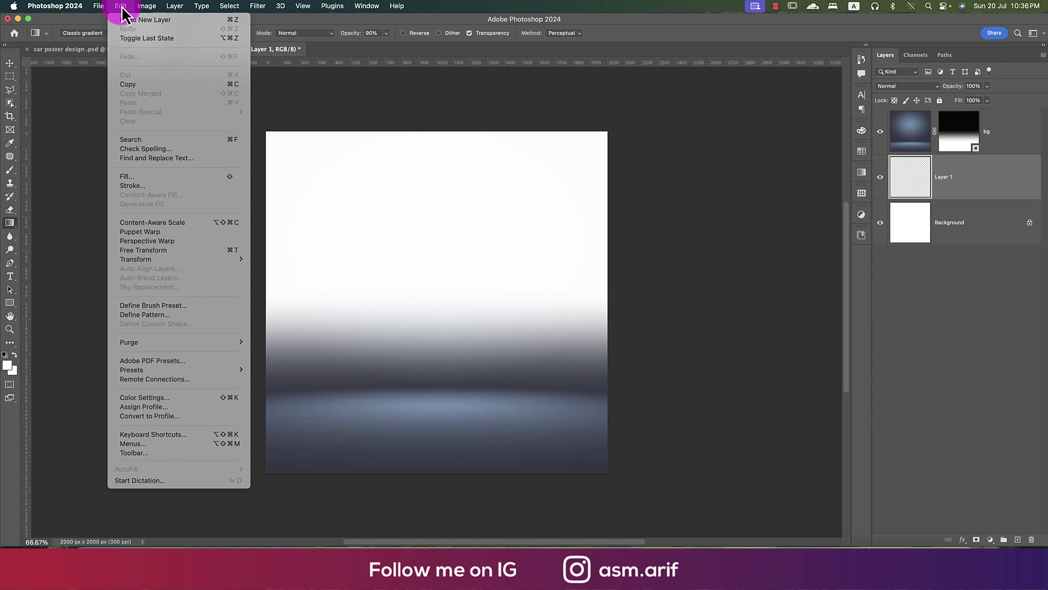
pyautogui.click(141, 177)
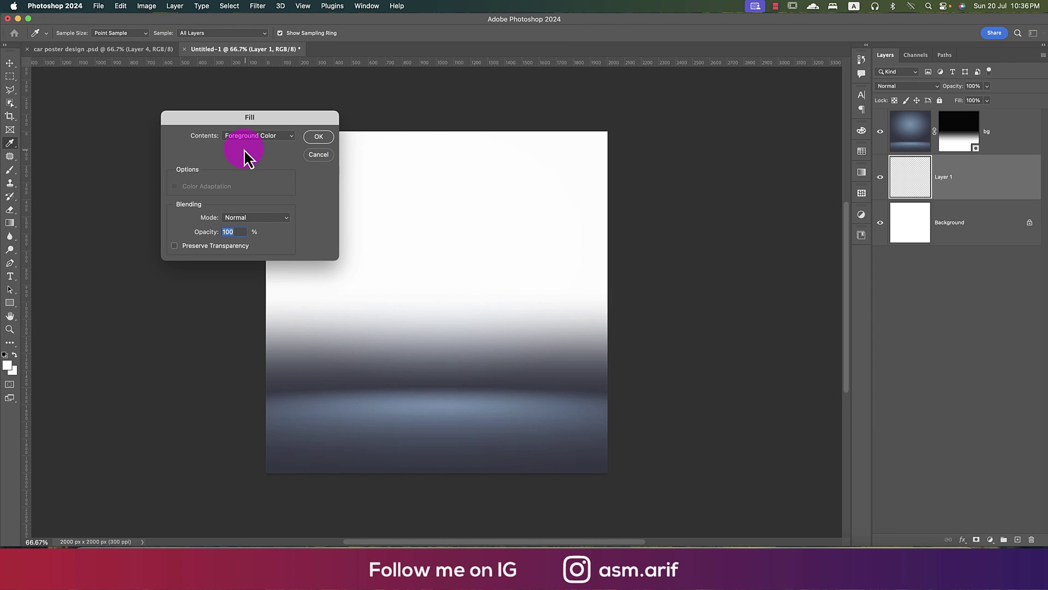
pyautogui.click(262, 141)
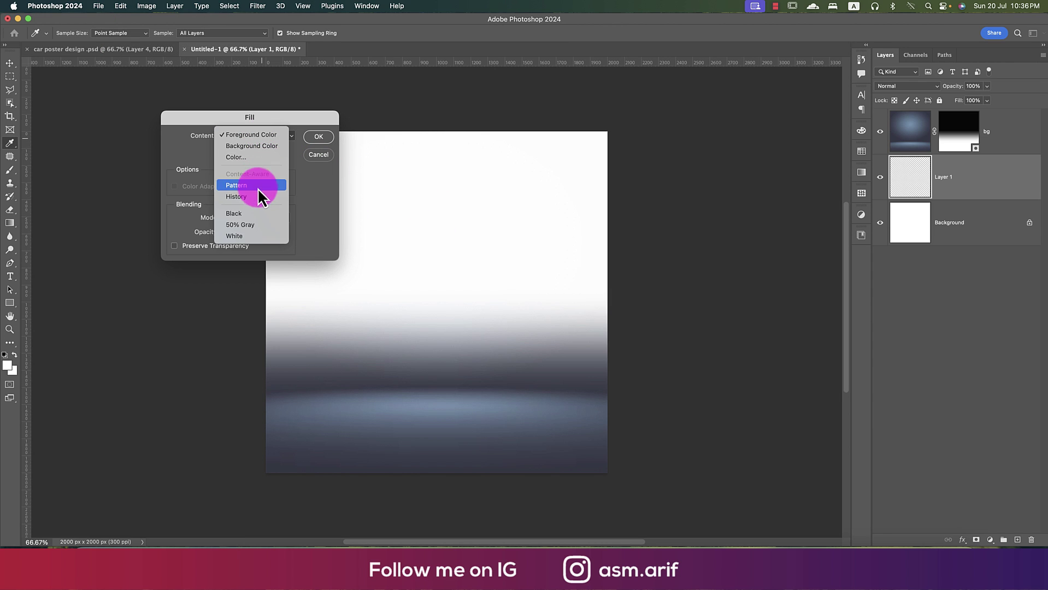
pyautogui.click(251, 227)
pyautogui.click(316, 138)
pyautogui.press('g')
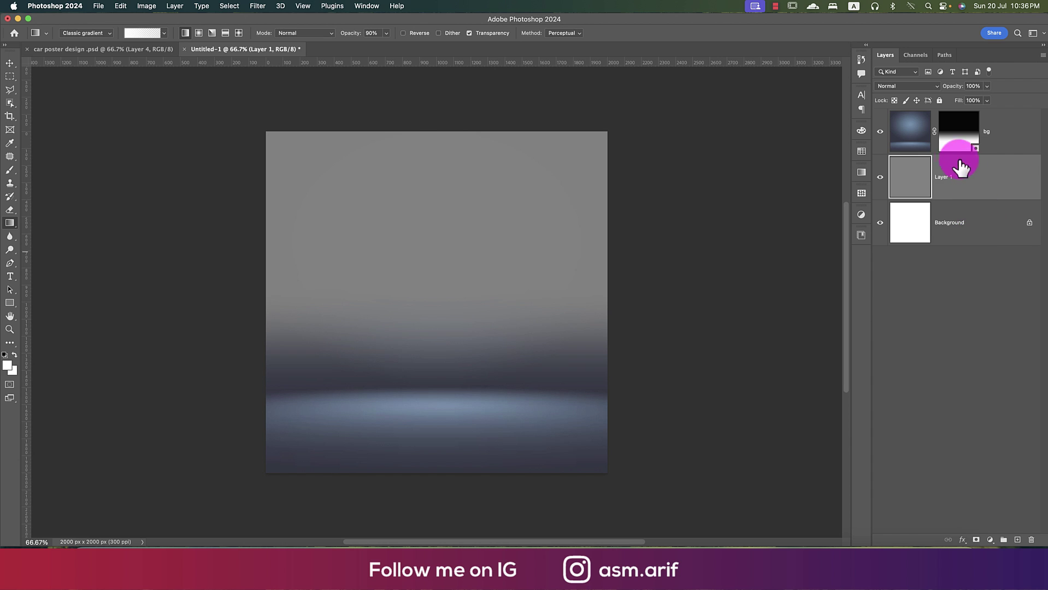
pyautogui.click(986, 240)
pyautogui.press('Delete')
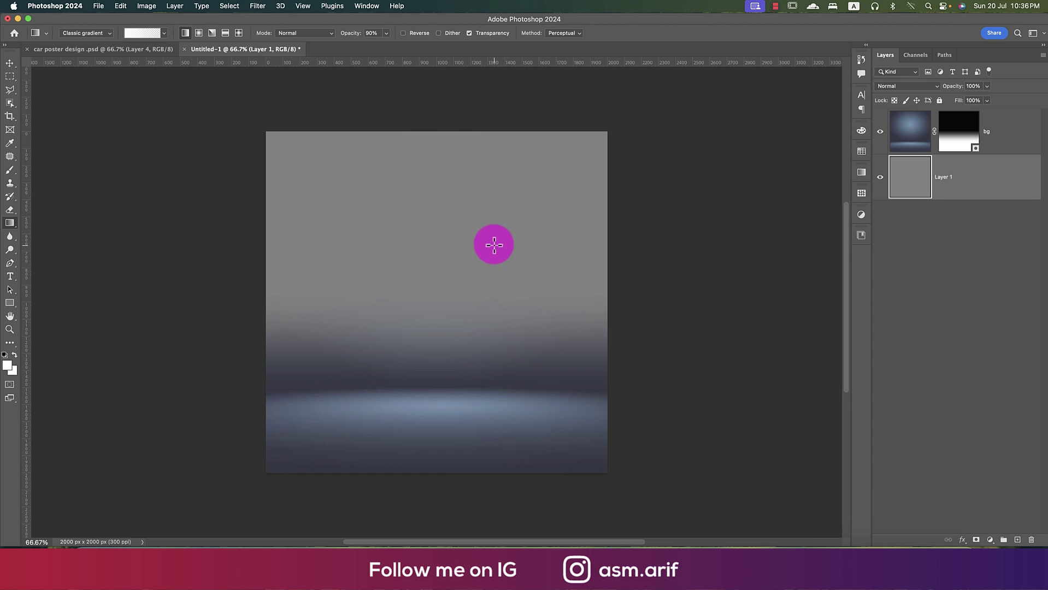
# Place the 2018-Porsche JPG embedded below bg and scale it to about 23.43% so it reaches the canvas's upper edge
pyautogui.click(98, 7)
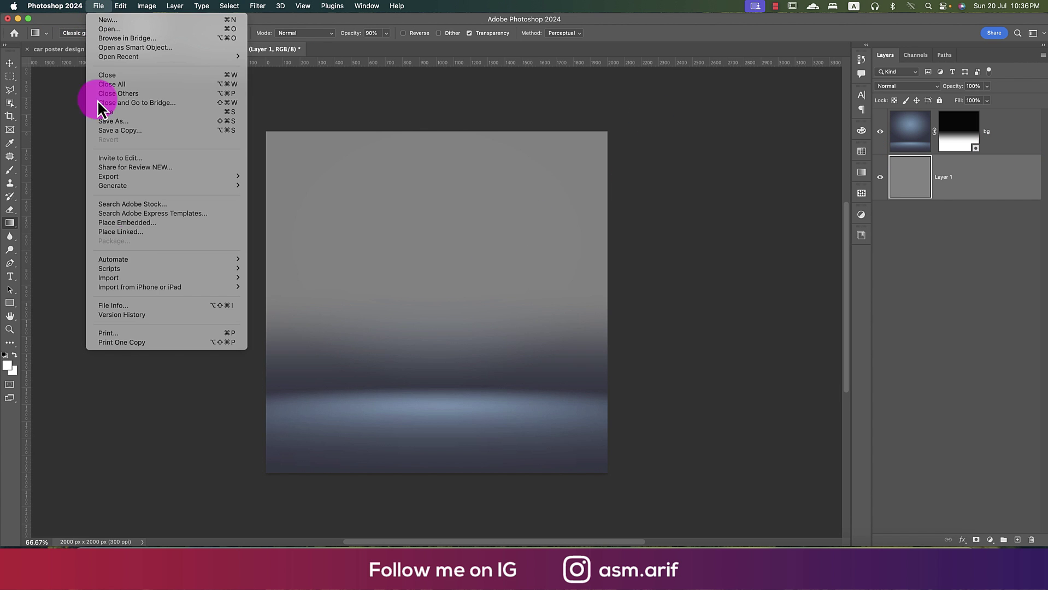
pyautogui.click(155, 225)
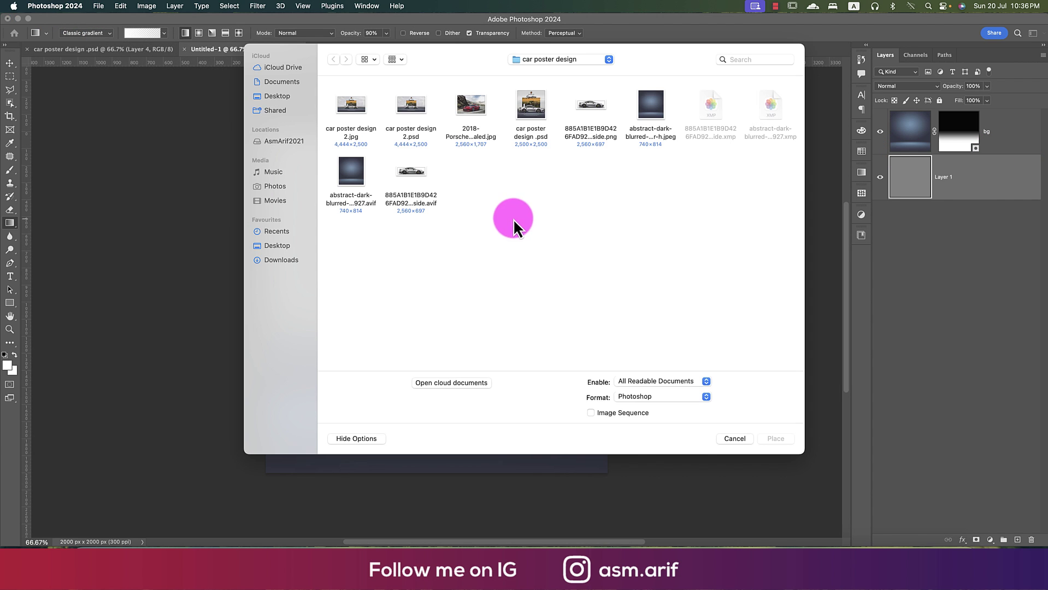
pyautogui.click(411, 104)
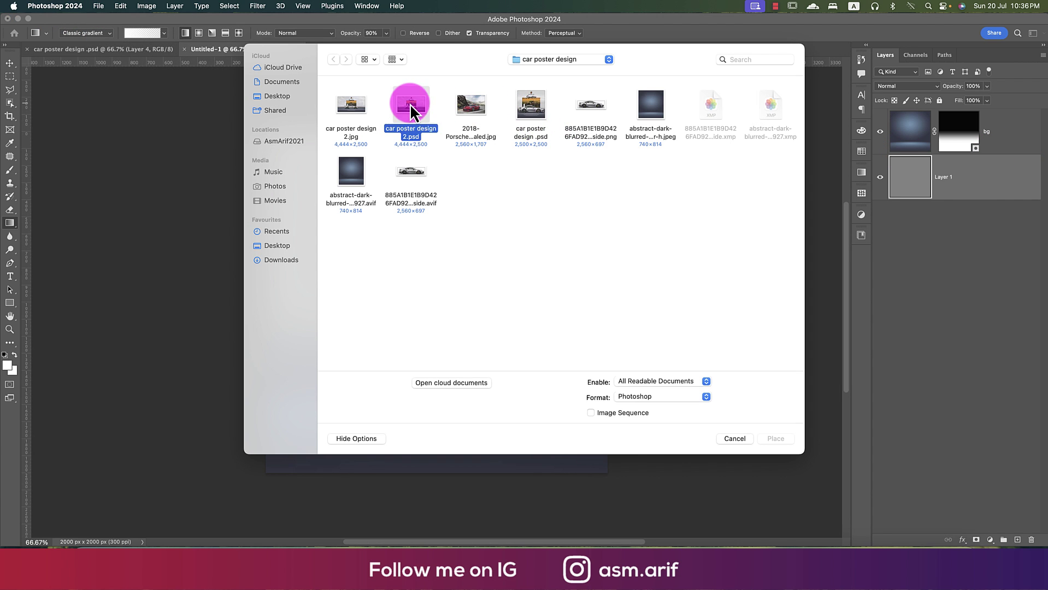
pyautogui.click(473, 110)
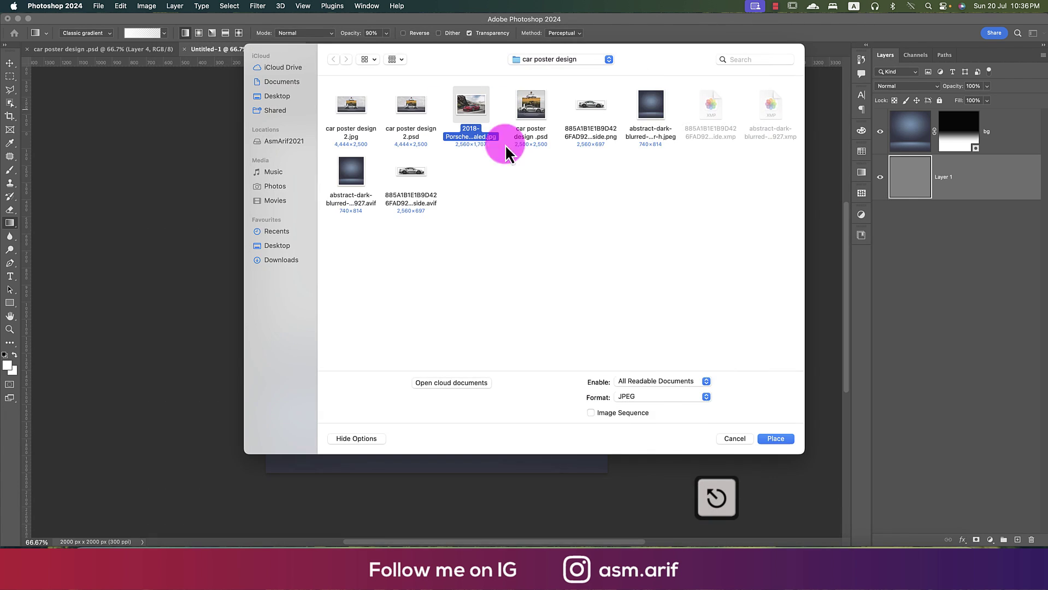
pyautogui.click(776, 439)
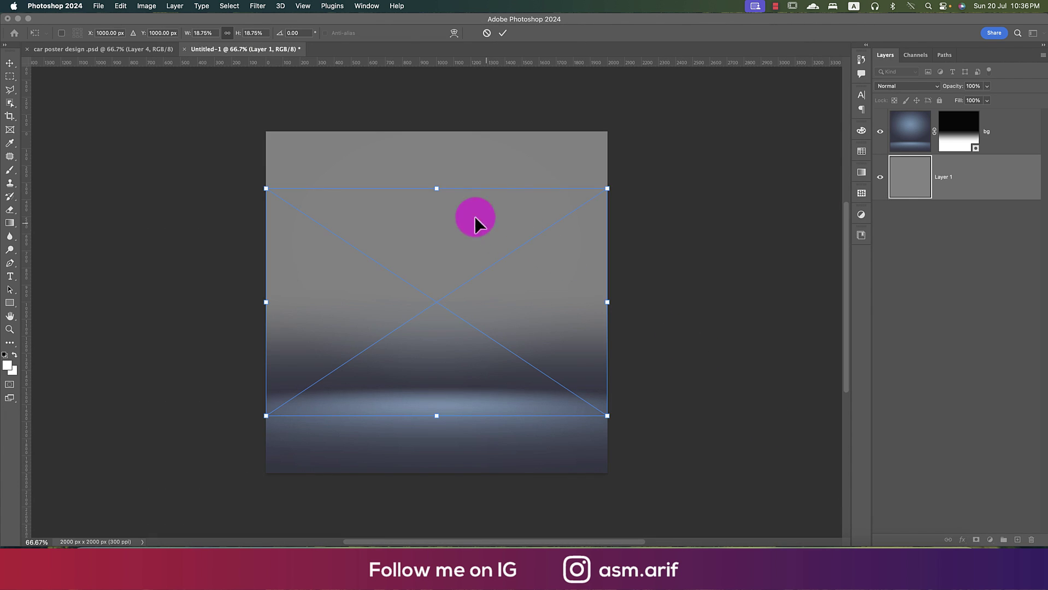
pyautogui.moveTo(441, 191); pyautogui.dragTo(447, 130)
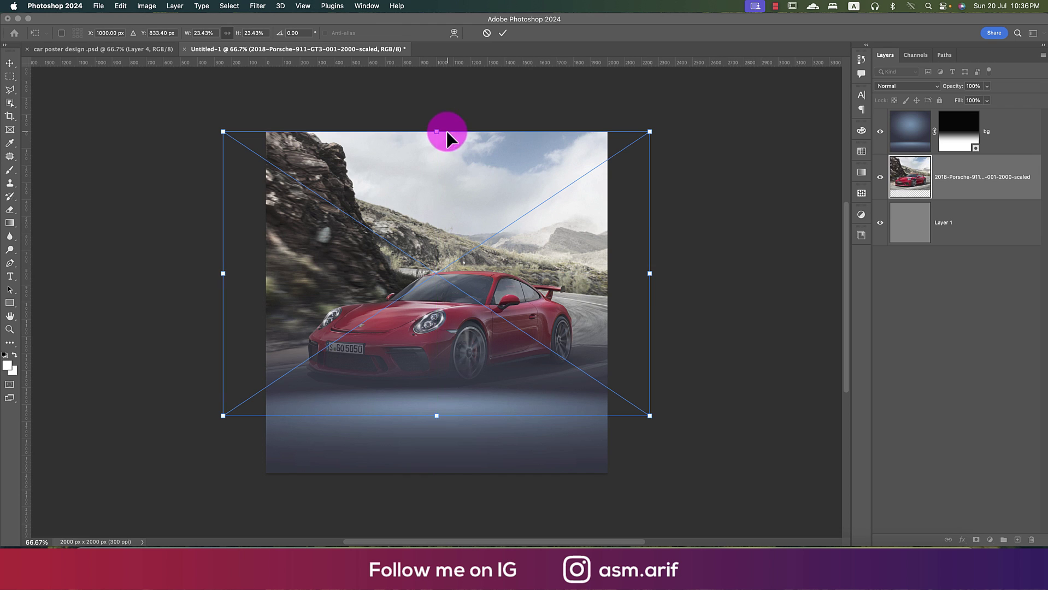
pyautogui.press('Return')
pyautogui.press('g')
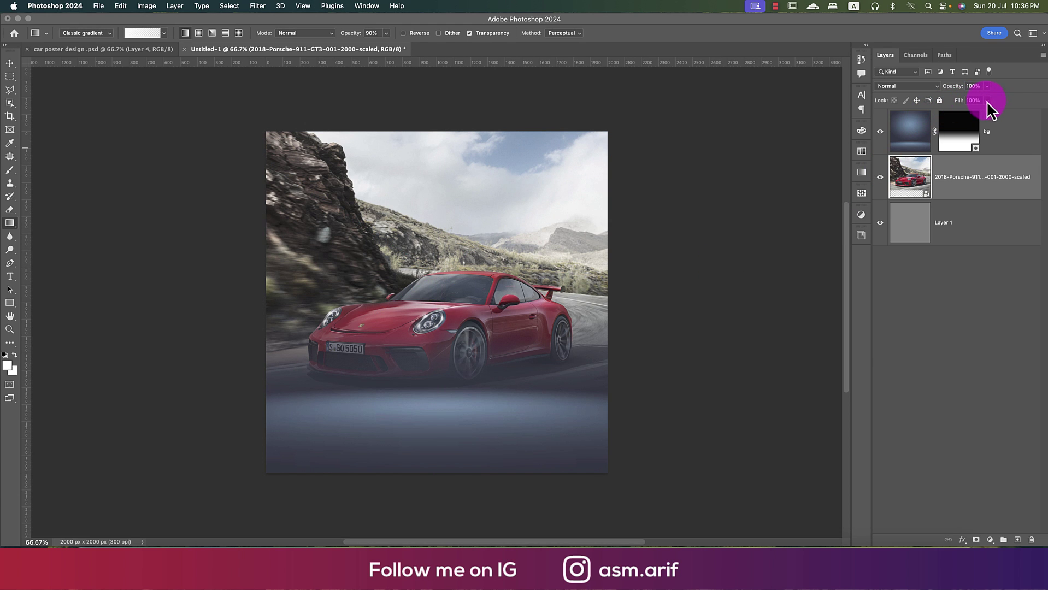
# Reduce the Porsche photo layer's fill to 12% and lower its opacity so it becomes a faint backdrop
pyautogui.click(946, 113)
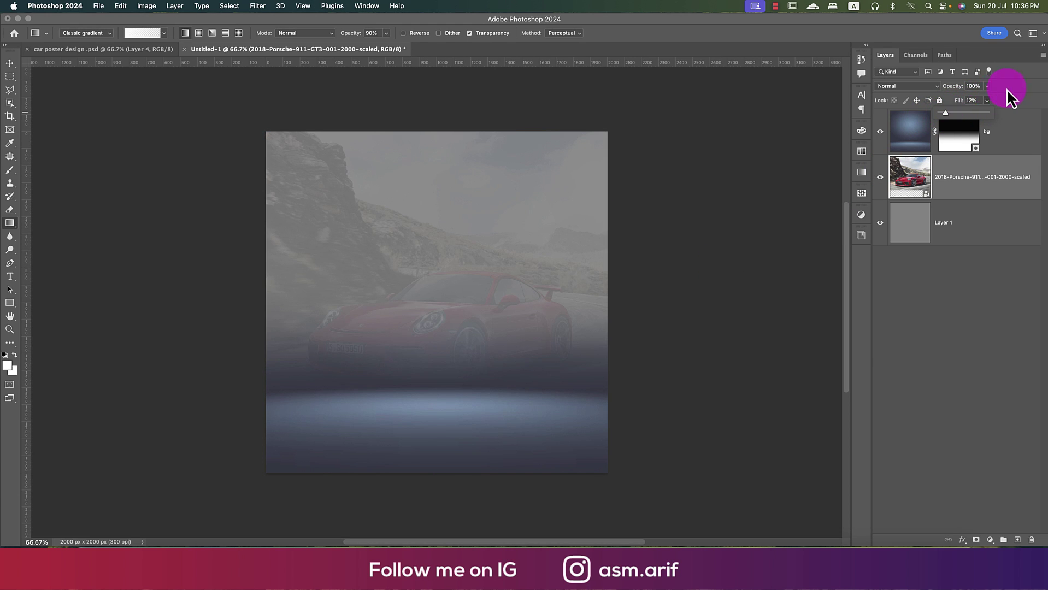
pyautogui.click(987, 87)
pyautogui.click(956, 99)
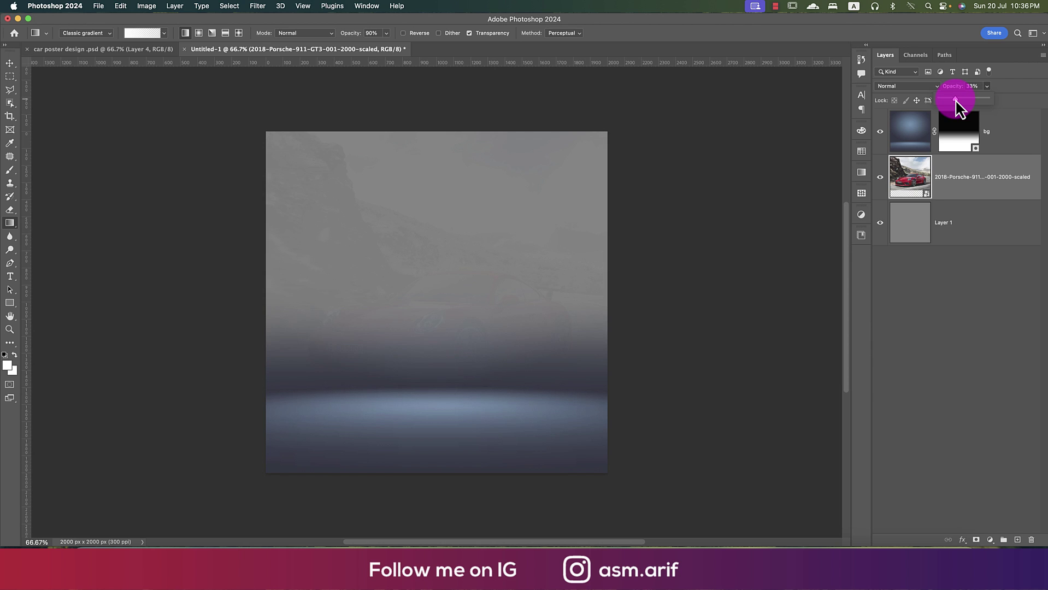
# Add a Solid Color fill layer in light gray e8e8e8 directly above Layer 1
pyautogui.click(976, 223)
pyautogui.click(880, 223)
pyautogui.click(880, 223)
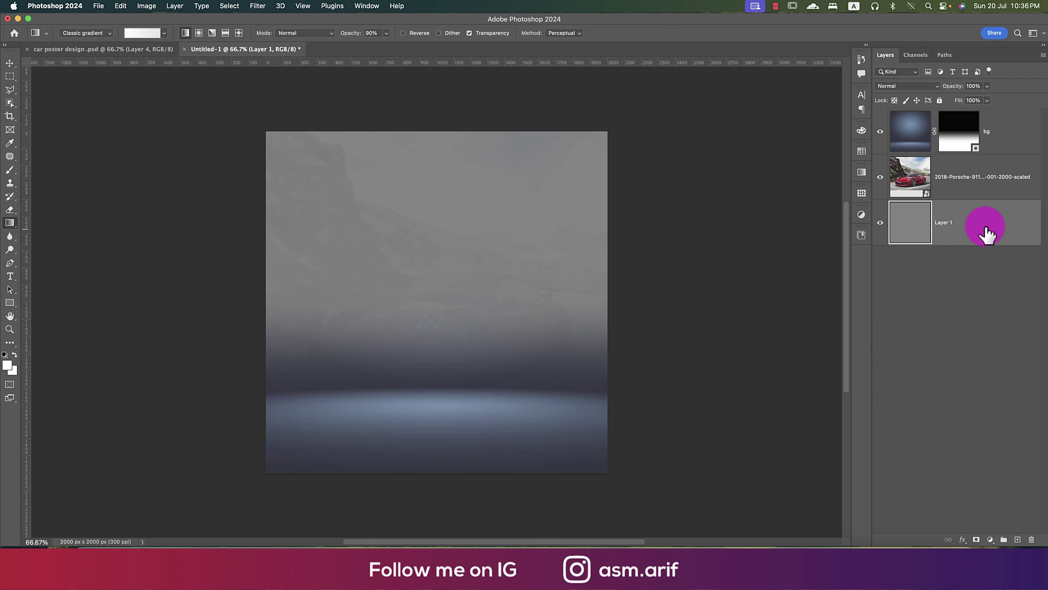
pyautogui.click(990, 540)
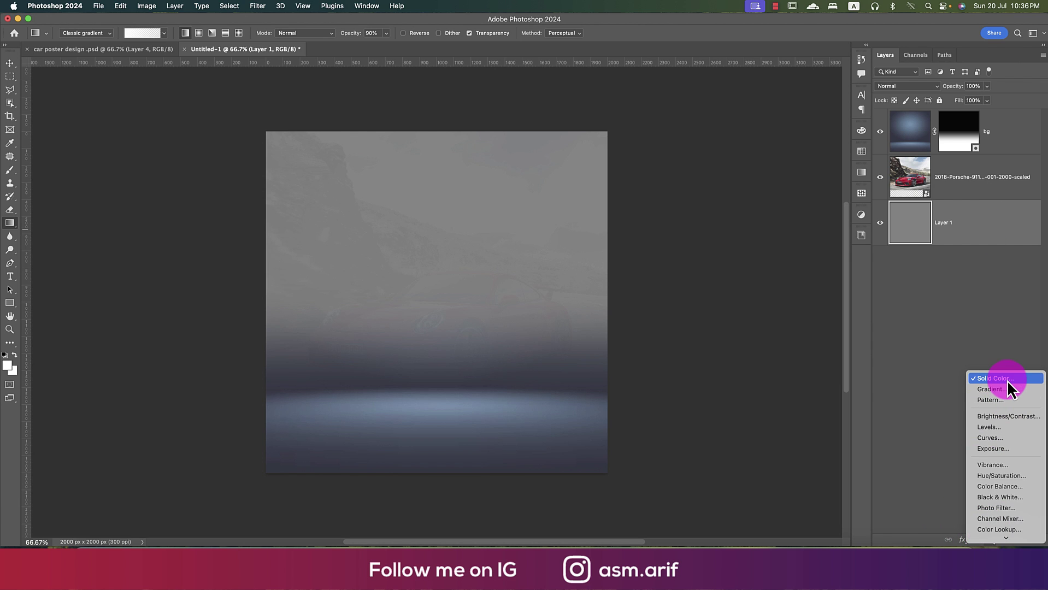
pyautogui.click(1007, 379)
pyautogui.moveTo(174, 82); pyautogui.dragTo(65, 63)
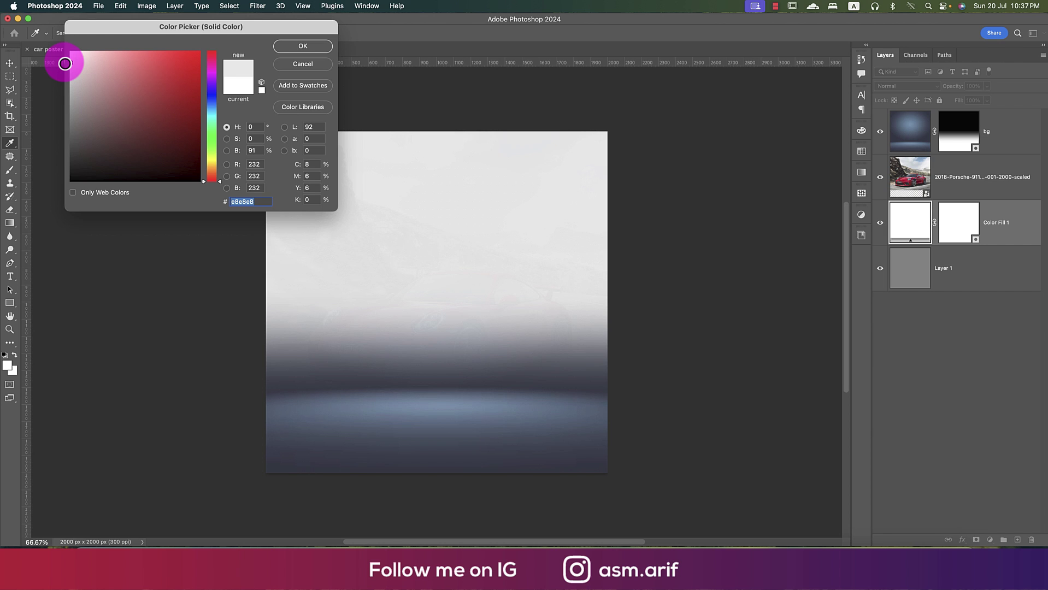
pyautogui.click(290, 47)
# Set the faint Porsche photo layer's fill to 21% and rename the layer bg 2
pyautogui.click(1018, 181)
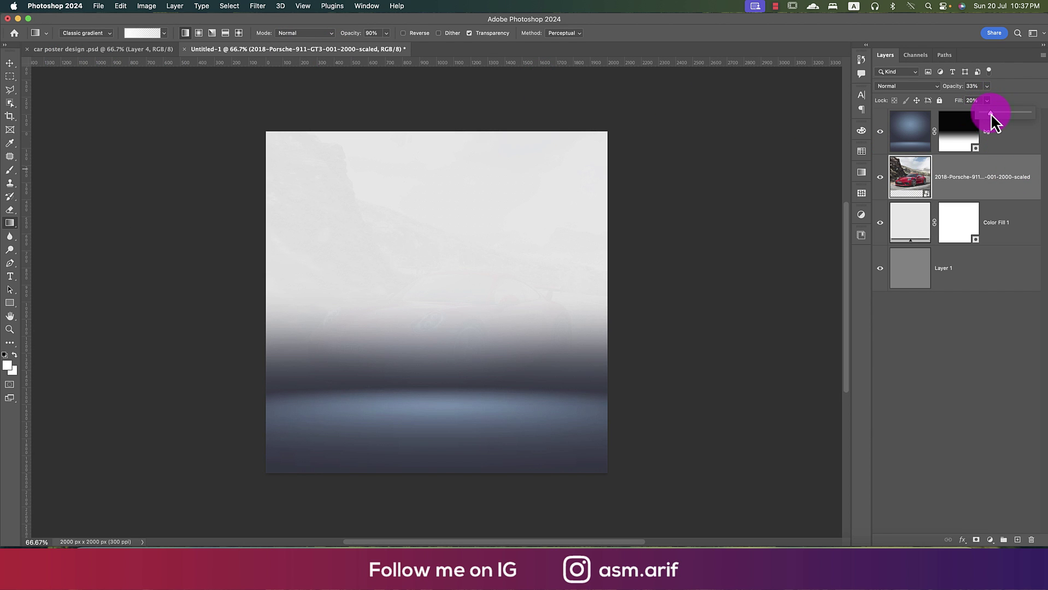
pyautogui.moveTo(995, 114); pyautogui.dragTo(992, 114)
pyautogui.click(10, 63)
pyautogui.click(1004, 135)
pyautogui.click(973, 185)
pyautogui.write('bg 2')
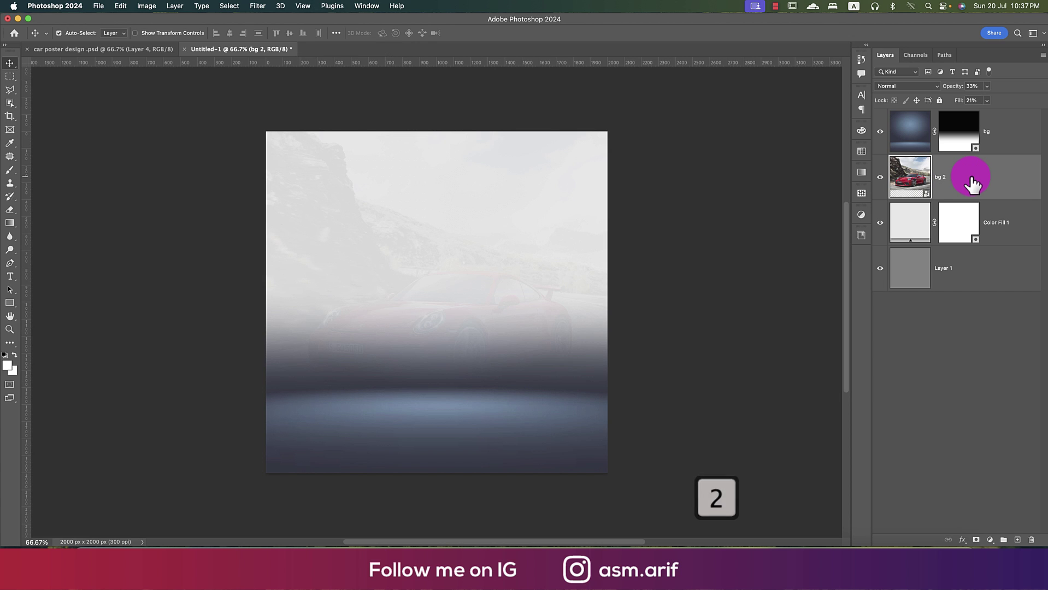
# Group the bg, bg 2 and Color Fill 1 layers and name the group BG
pyautogui.click(1004, 138)
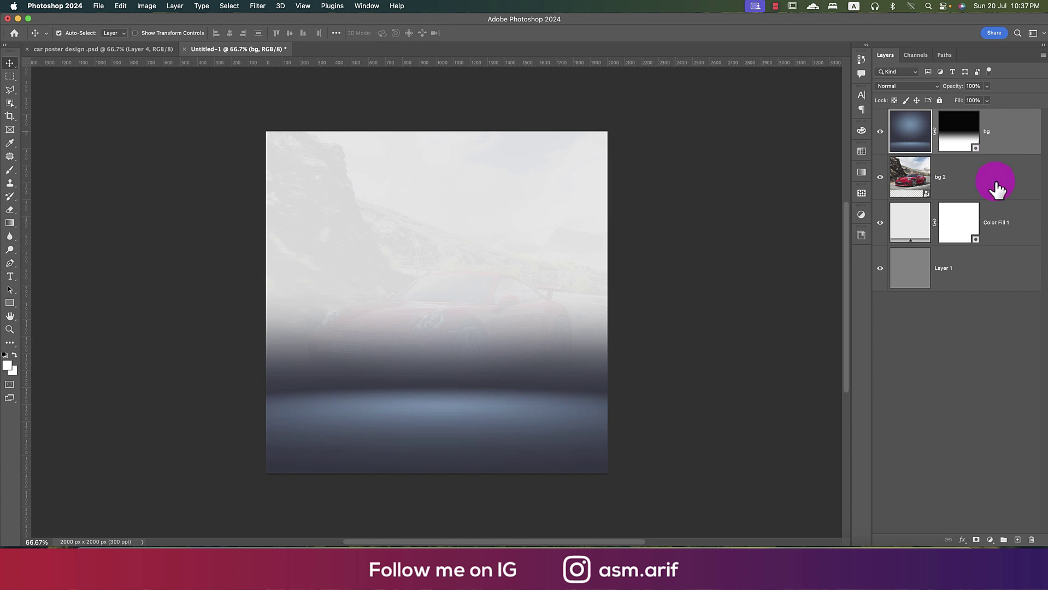
pyautogui.click(1003, 225)
pyautogui.click(1014, 136)
pyautogui.keyDown('shift'); pyautogui.click(991, 227); pyautogui.keyUp('shift')
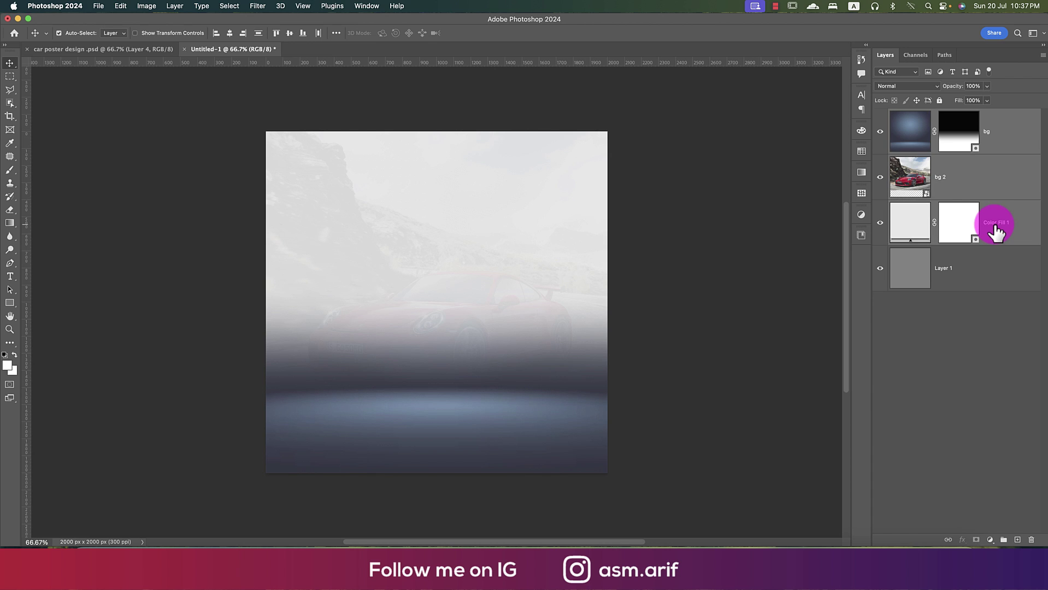
pyautogui.press('super+g')
pyautogui.doubleClick(918, 115)
pyautogui.write('BG')
pyautogui.press('Return')
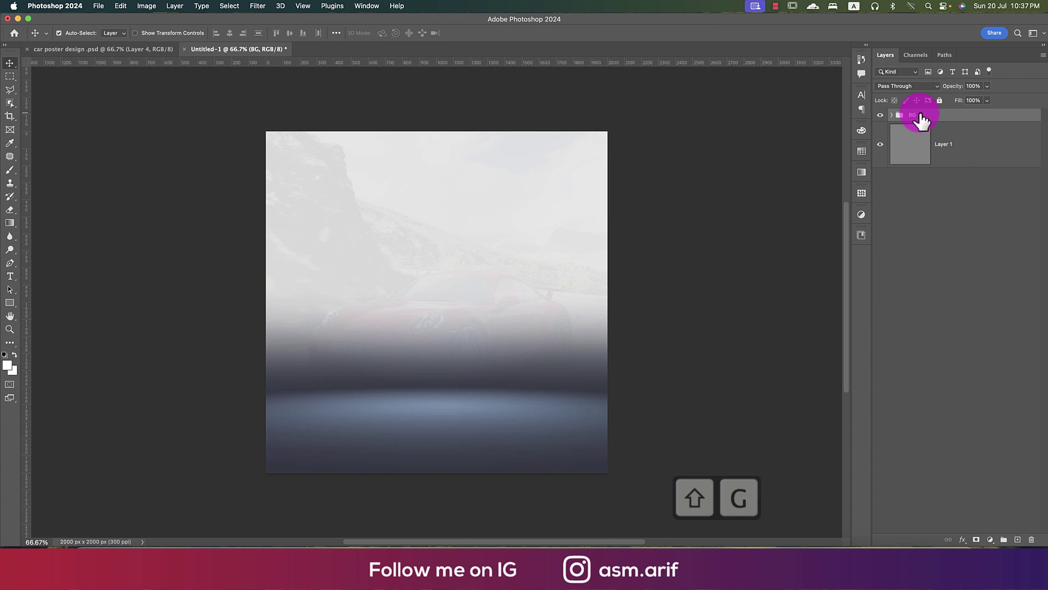
# Place the silver 911 side-view PNG embedded above the BG group and move it down onto the floor
pyautogui.click(100, 7)
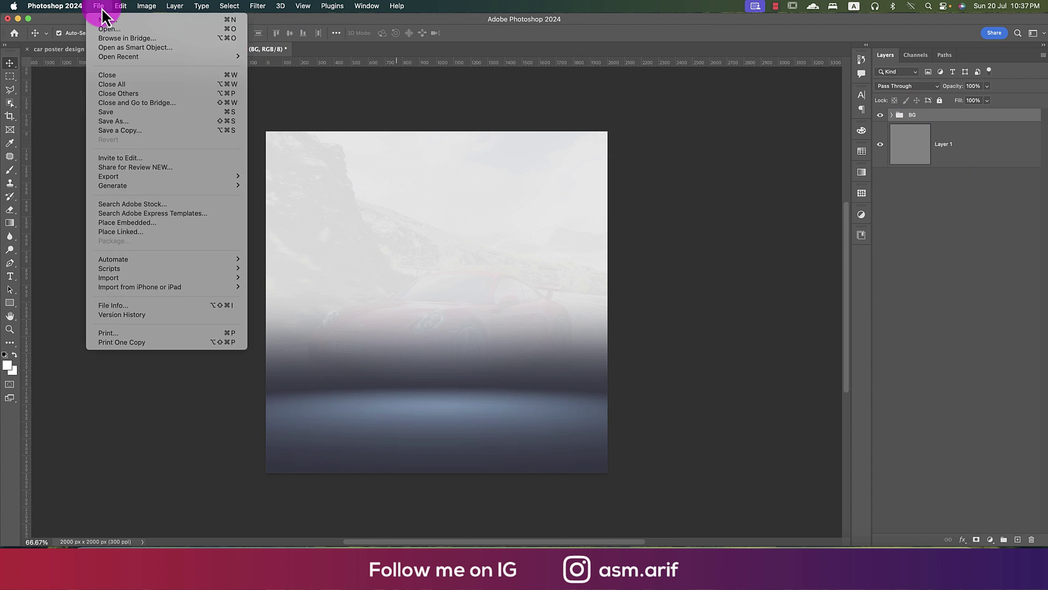
pyautogui.click(153, 223)
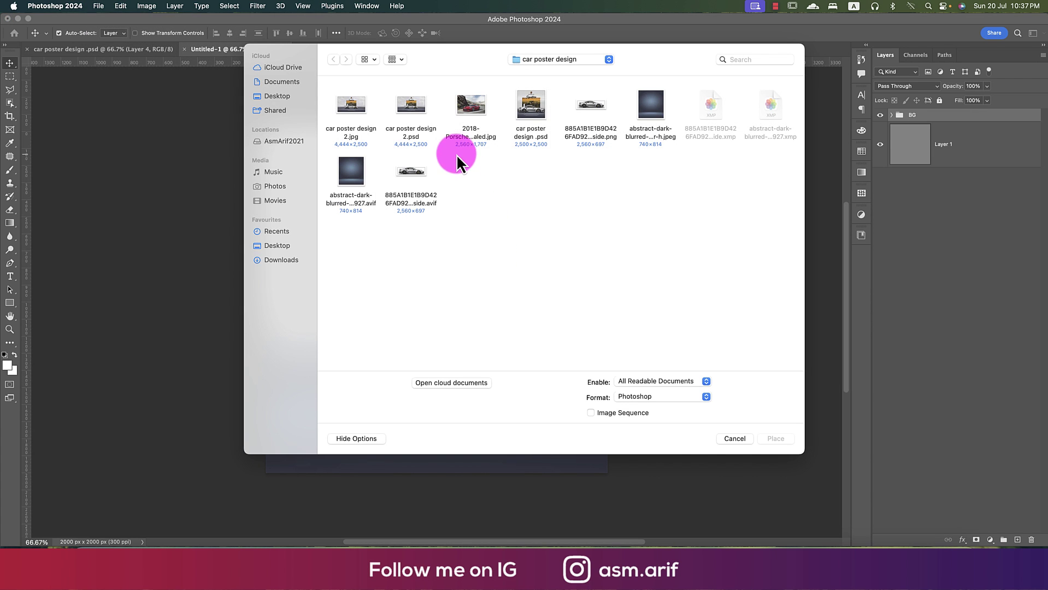
pyautogui.doubleClick(589, 106)
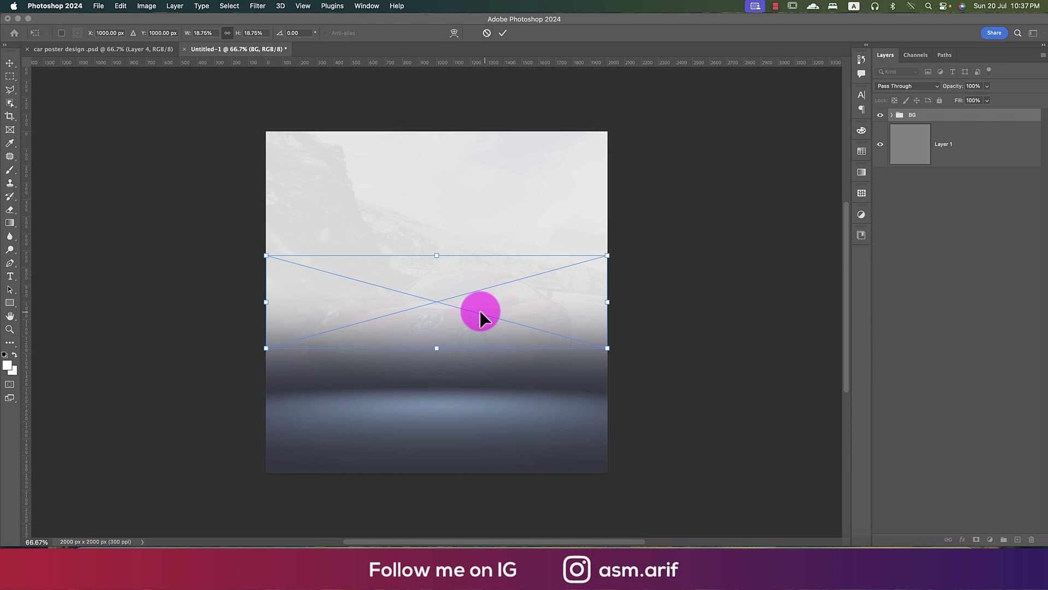
pyautogui.moveTo(477, 311); pyautogui.dragTo(478, 380)
pyautogui.press('Return')
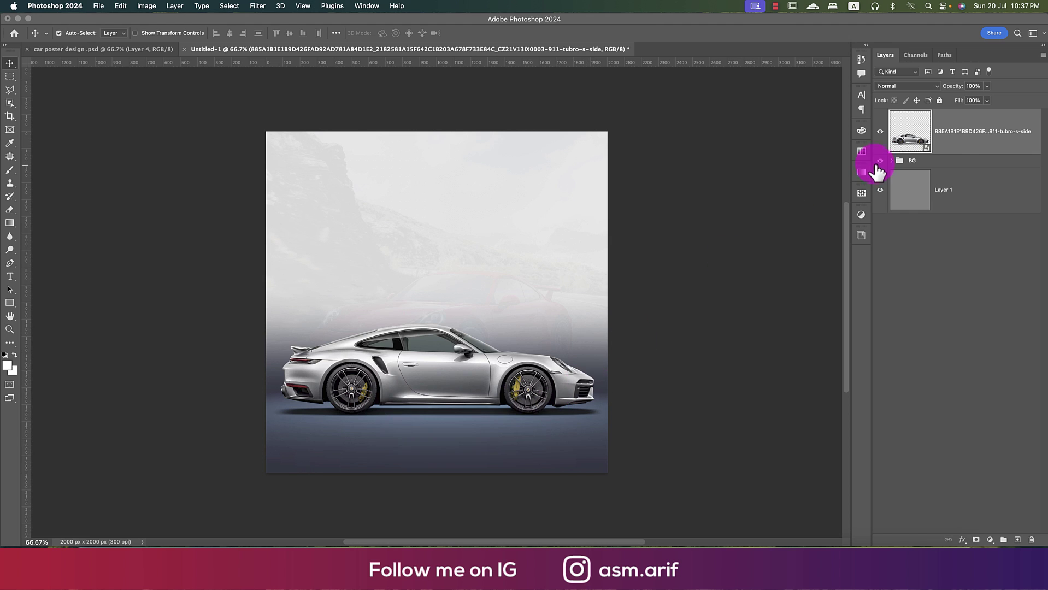
# Rasterize the silver car layer and rename it PHOTO
pyautogui.rightClick(956, 139)
pyautogui.click(879, 279)
pyautogui.write('PHOTO')
# Convert the PHOTO layer to a smart object
pyautogui.click(973, 139)
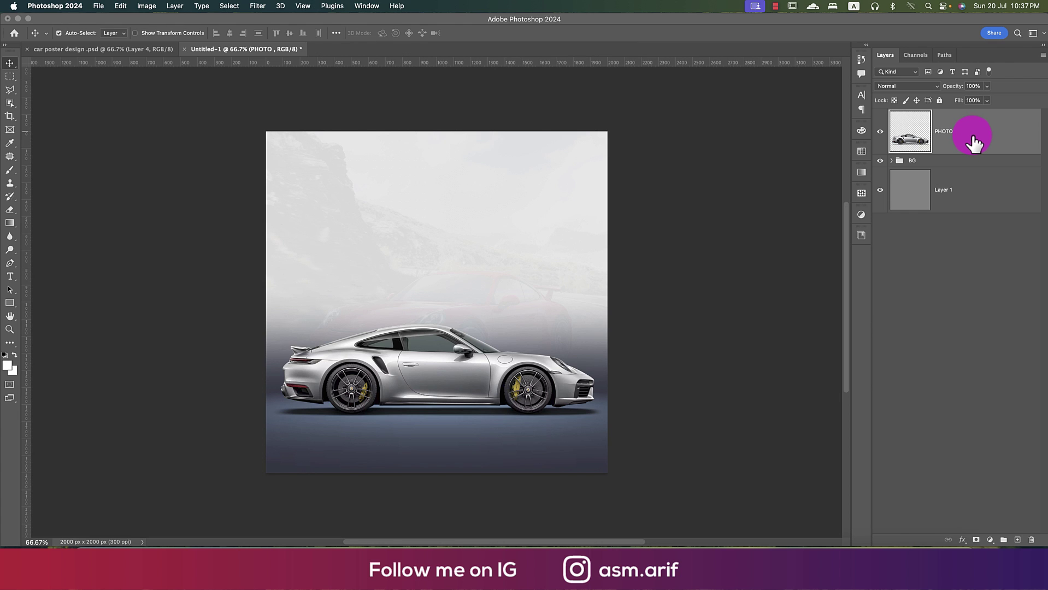
pyautogui.rightClick(973, 141)
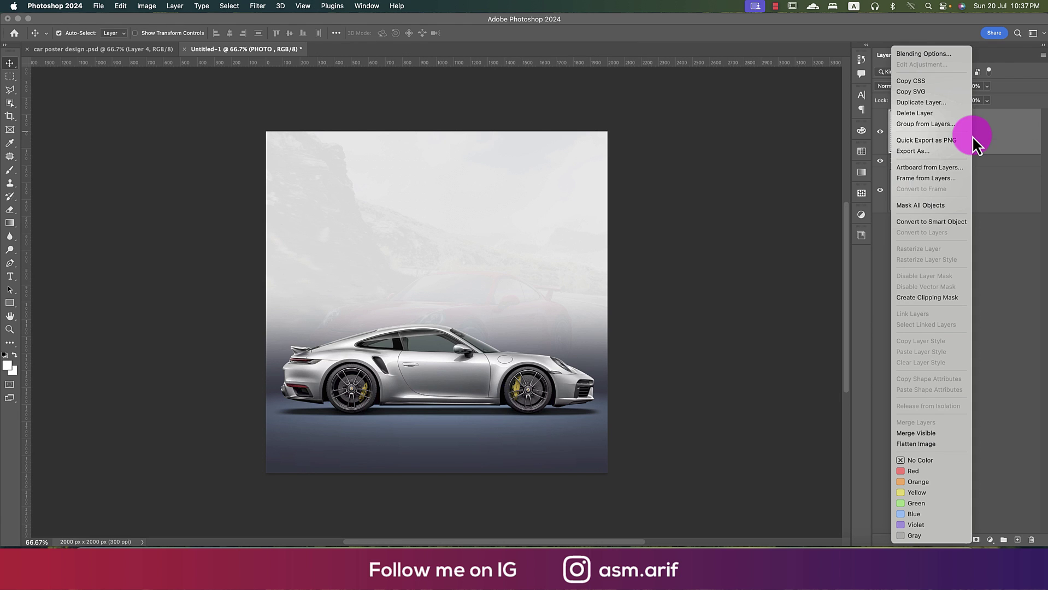
pyautogui.click(938, 222)
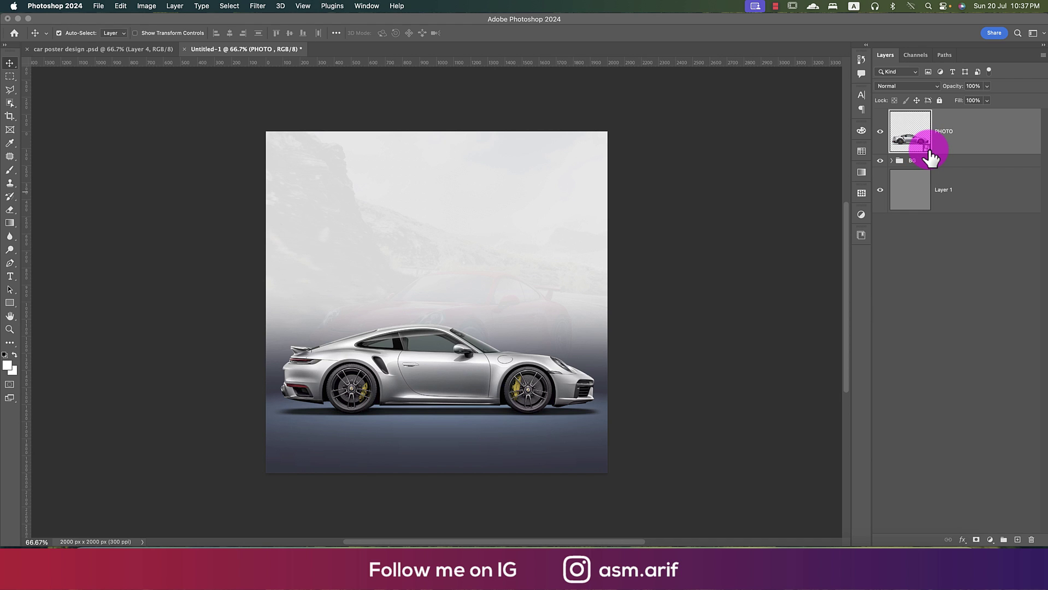
# Copy the porsche headline text from car poster design .psd and paste it as a new text layer above the BG group in Untitled-1
pyautogui.click(951, 161)
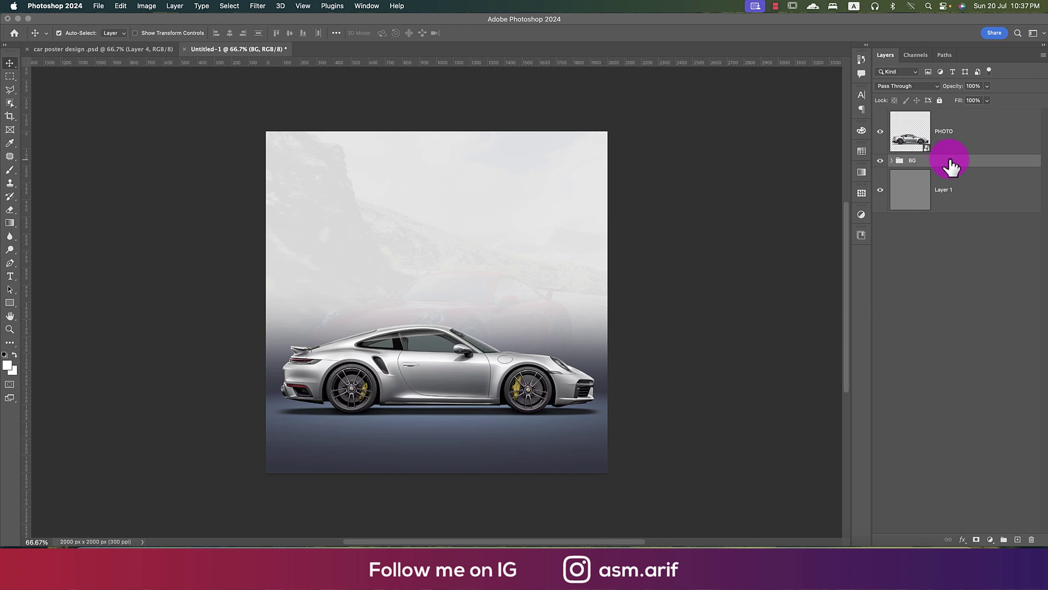
pyautogui.click(11, 277)
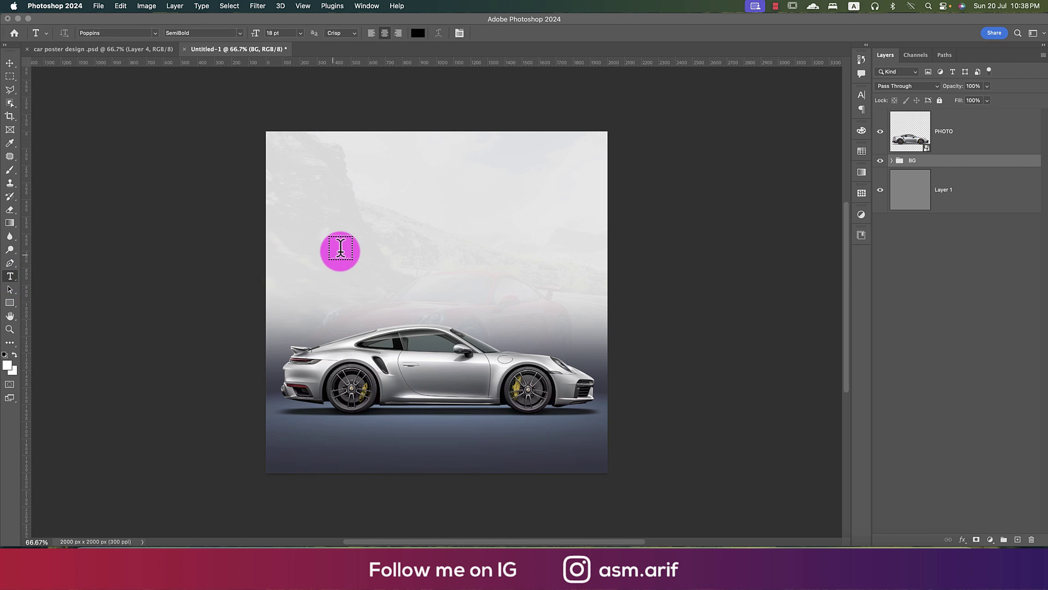
pyautogui.click(135, 51)
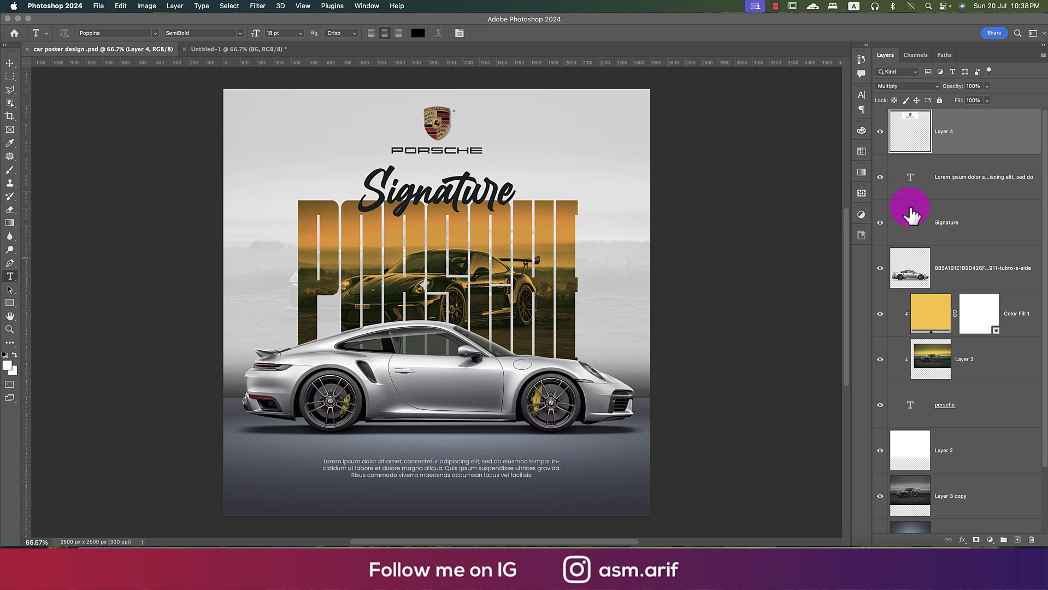
pyautogui.doubleClick(909, 407)
pyautogui.press('super+c')
pyautogui.click(278, 51)
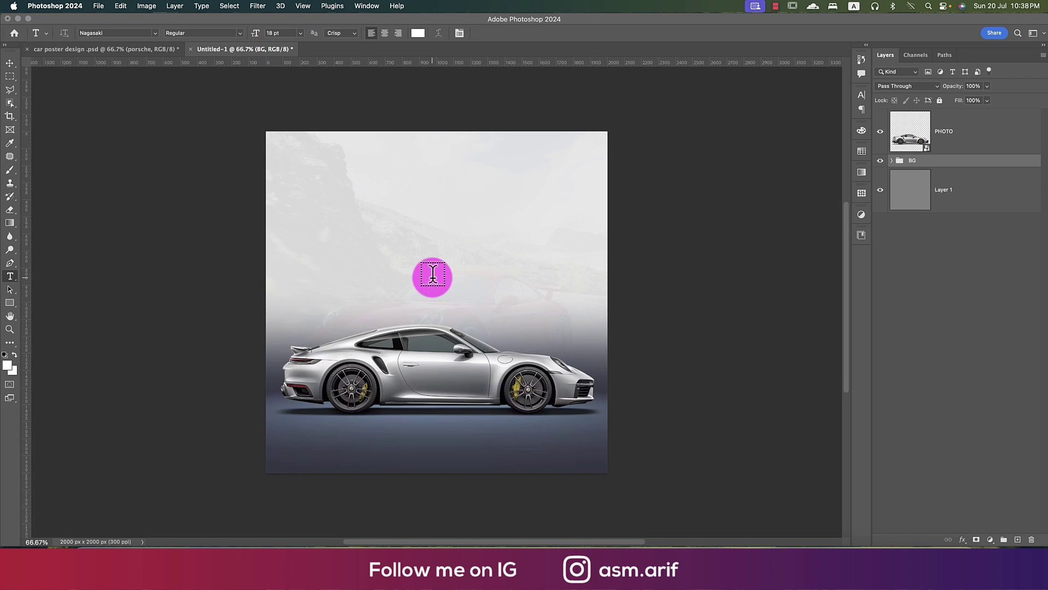
pyautogui.click(362, 235)
pyautogui.press('super+v')
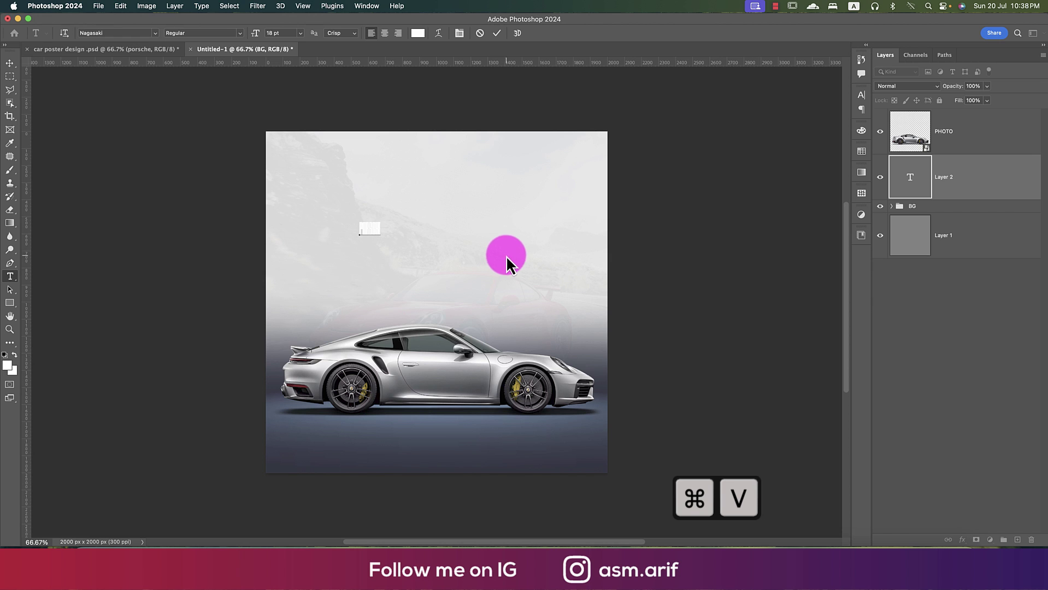
# Scale the porsche text to about 987%, center it behind the car, and stretch it taller toward the canvas's upper part
pyautogui.click(10, 63)
pyautogui.press('super+t')
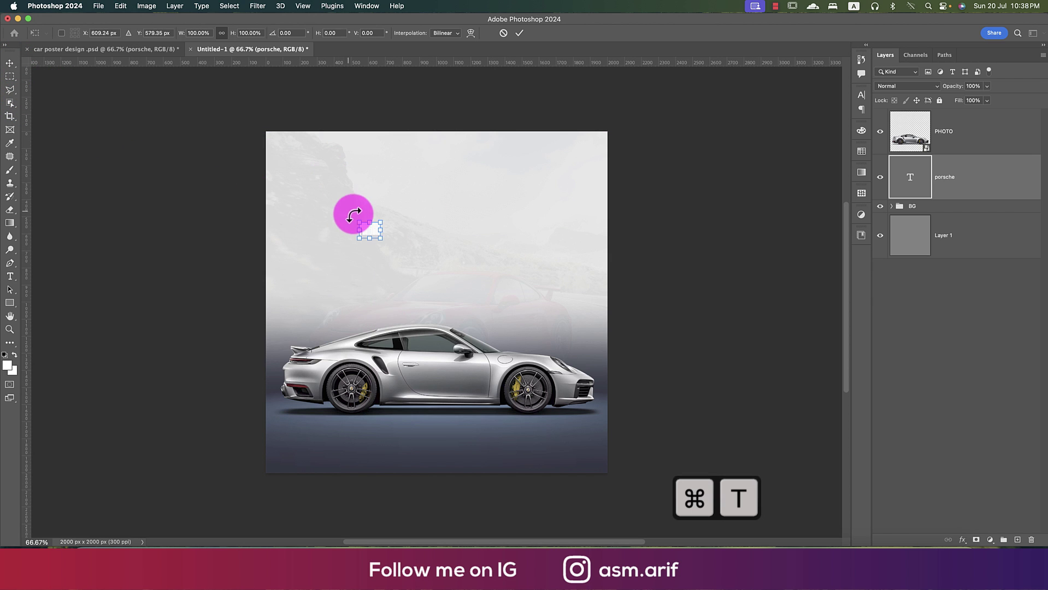
pyautogui.moveTo(381, 229); pyautogui.dragTo(496, 342)
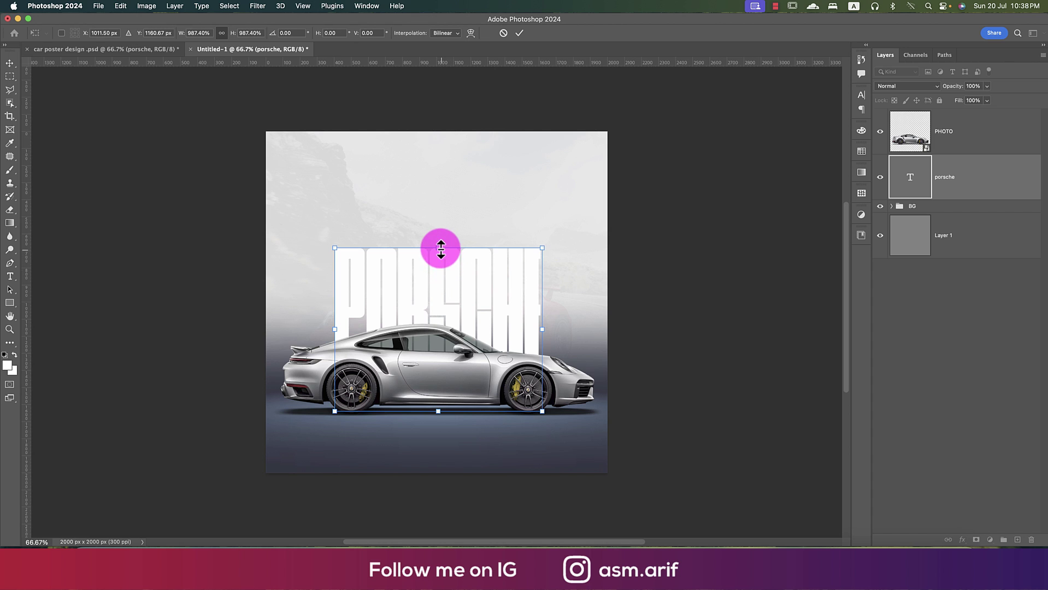
pyautogui.moveTo(440, 249); pyautogui.dragTo(451, 188)
pyautogui.press('Return')
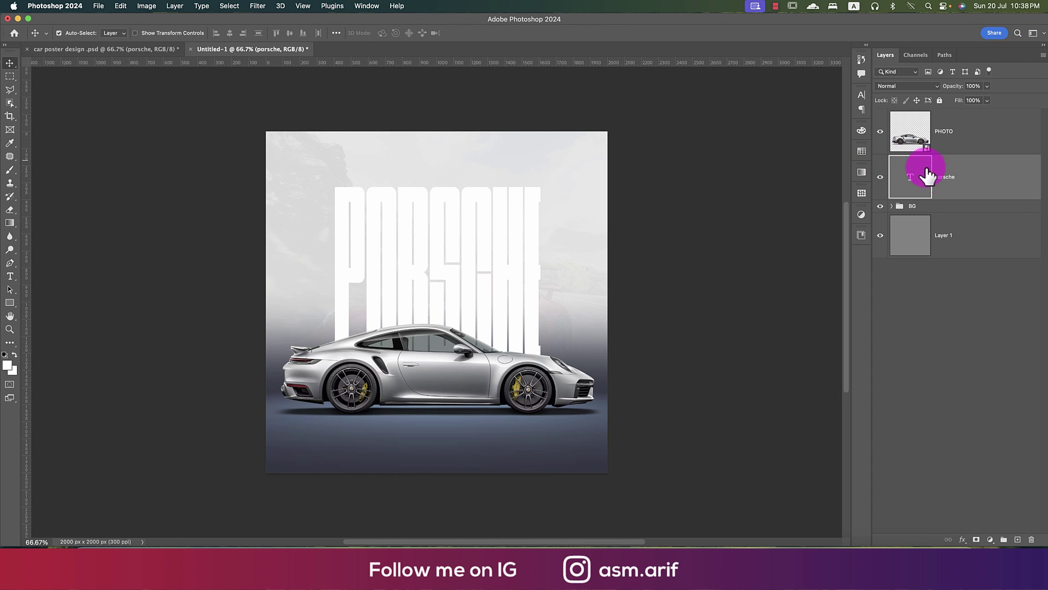
# Set the porsche text color to the dark blue 393e51 sampled from the floor
pyautogui.click(862, 95)
pyautogui.click(835, 155)
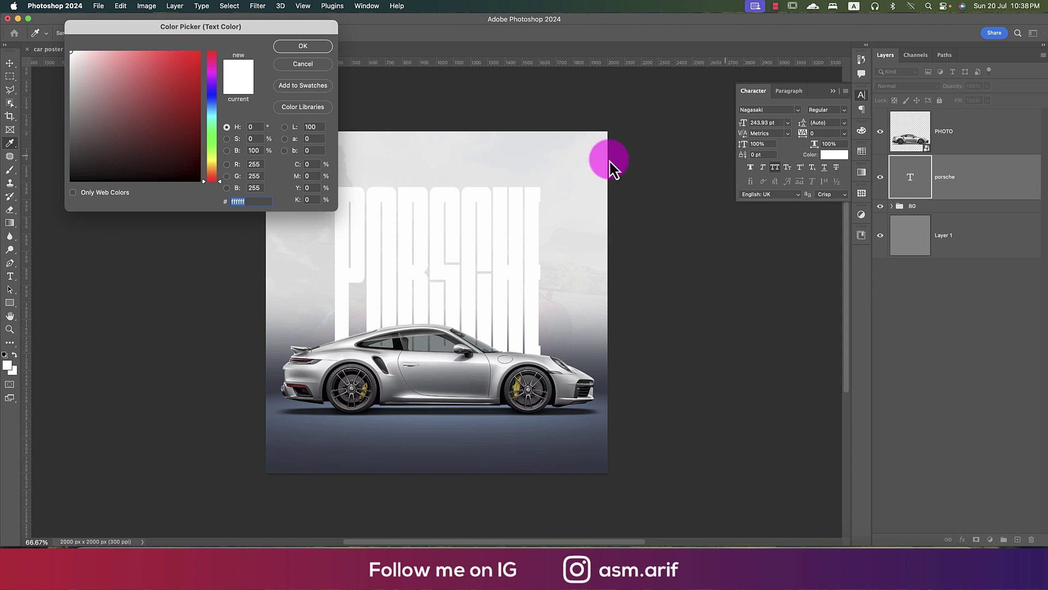
pyautogui.click(487, 447)
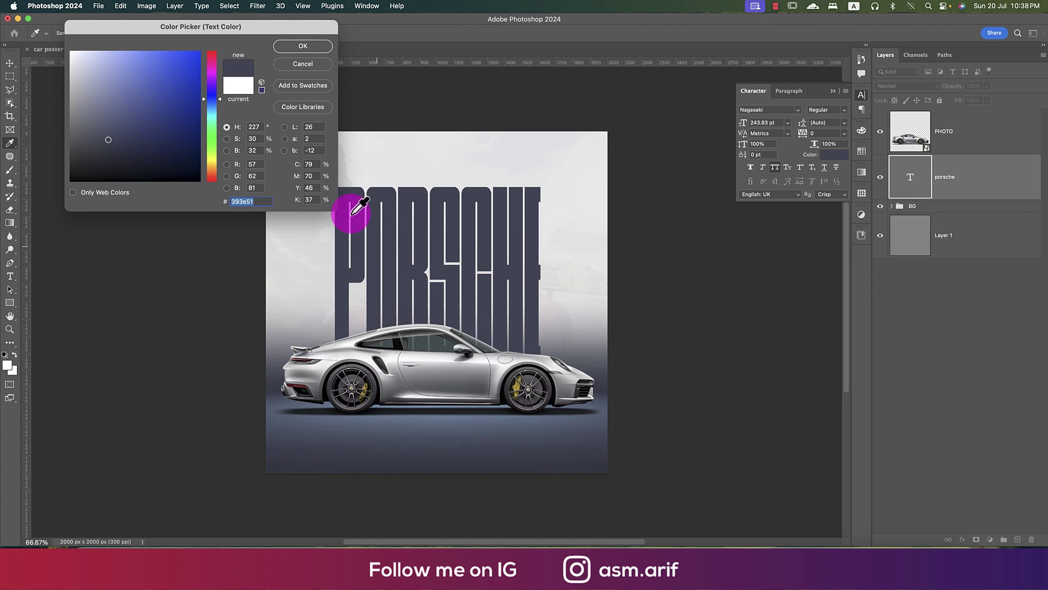
pyautogui.click(307, 46)
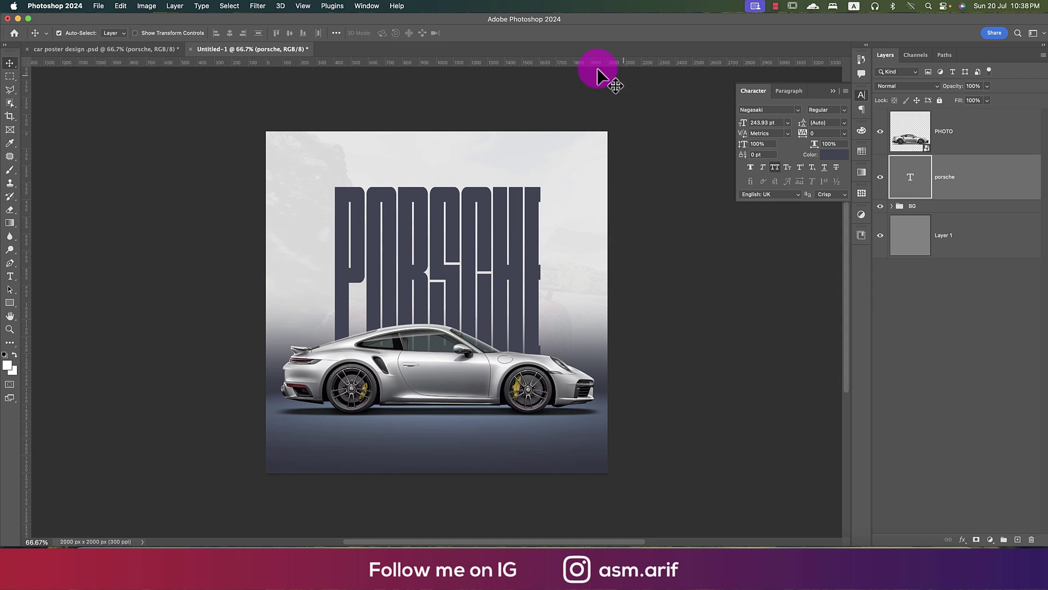
pyautogui.click(833, 91)
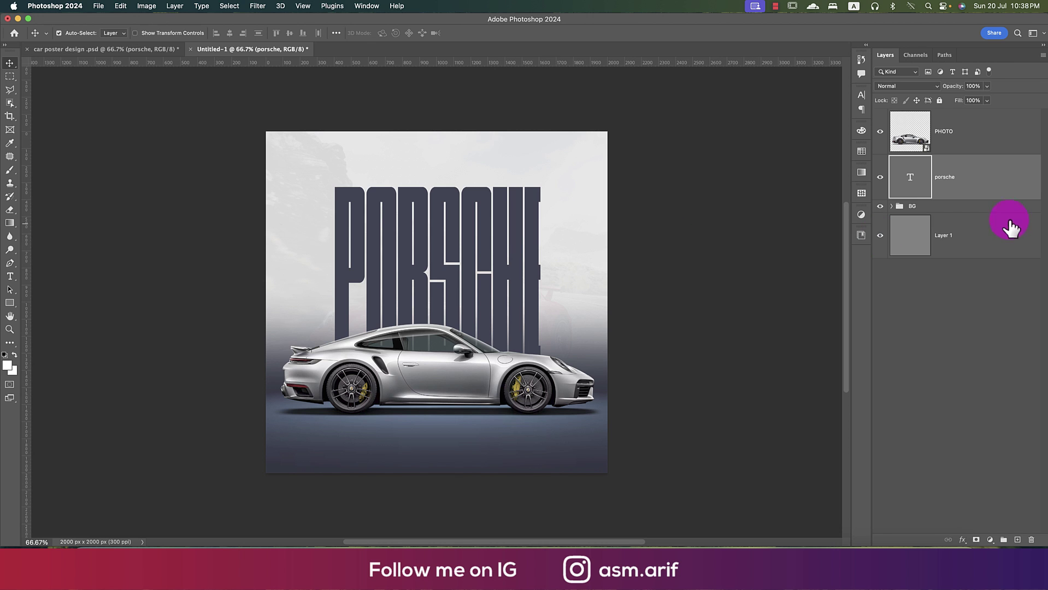
# Place the 2018-Porsche JPG embedded above the porsche text, scale it to about 22.77%, and move it up over the lettering
pyautogui.click(99, 6)
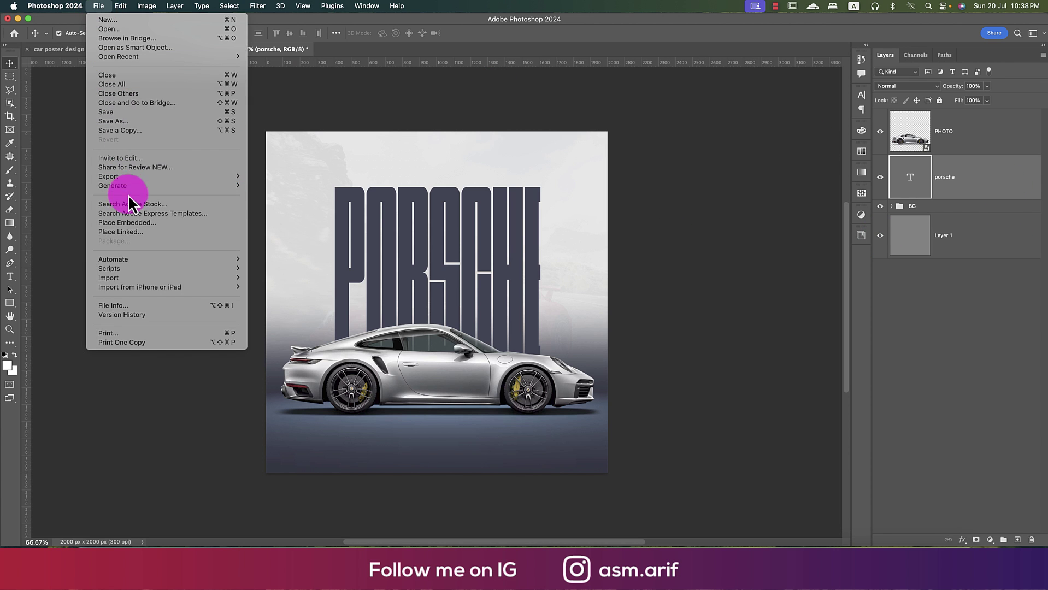
pyautogui.click(132, 223)
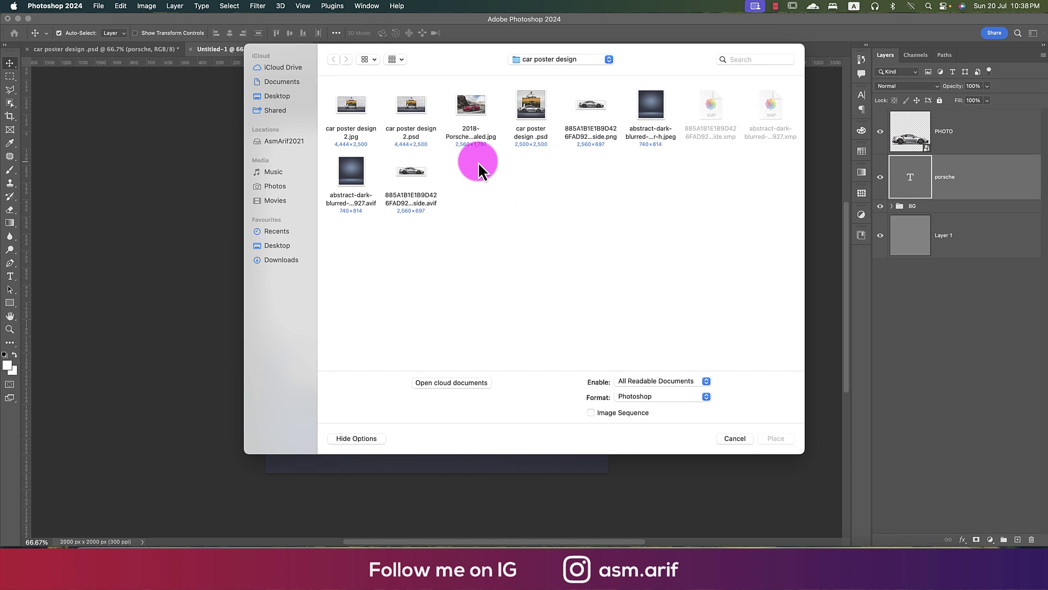
pyautogui.doubleClick(476, 112)
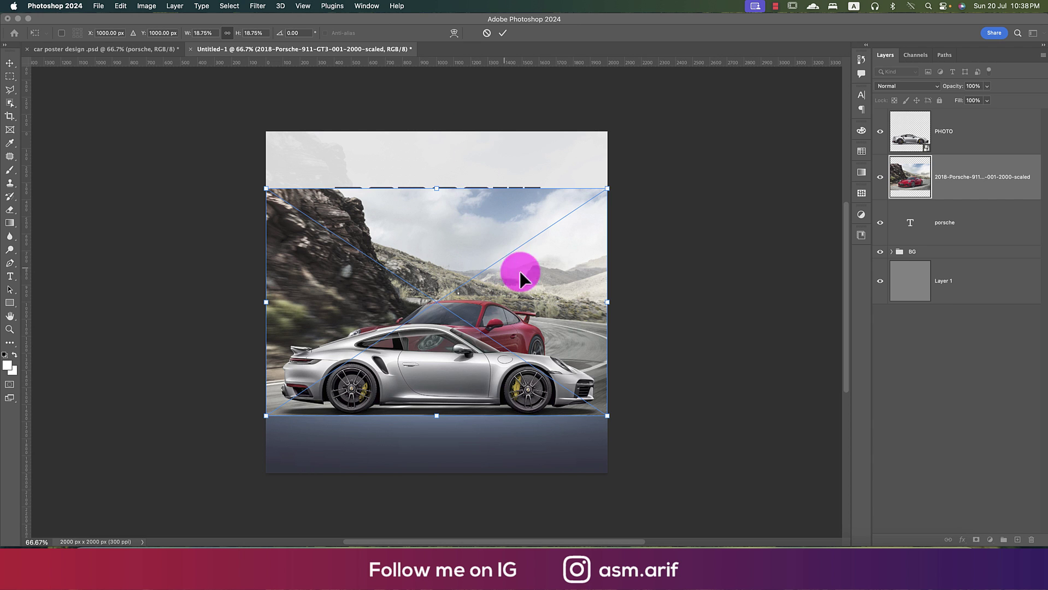
pyautogui.moveTo(437, 189); pyautogui.dragTo(442, 140)
pyautogui.moveTo(537, 286); pyautogui.dragTo(519, 254)
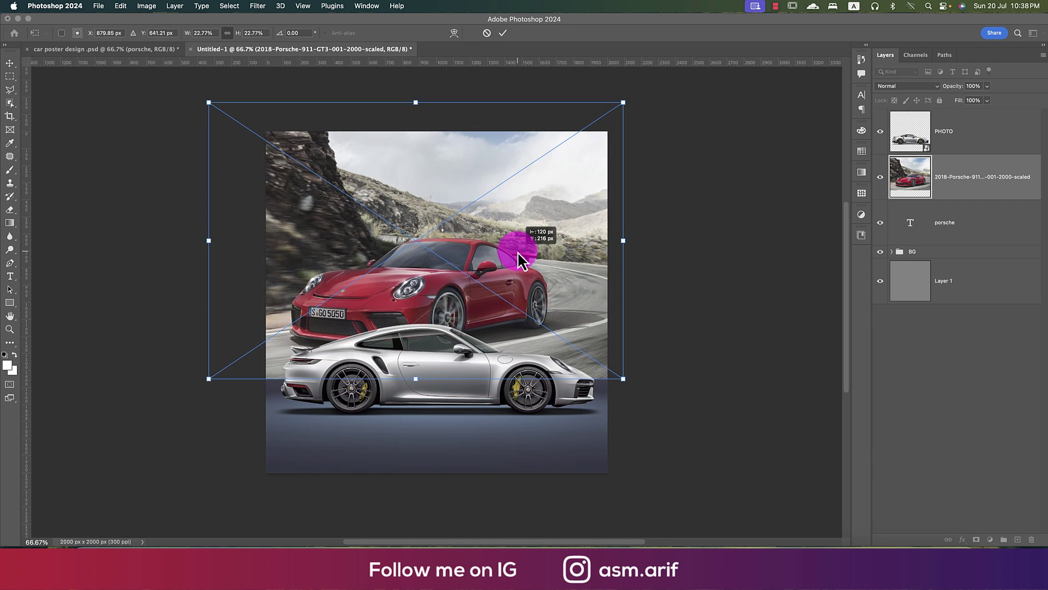
pyautogui.click(503, 34)
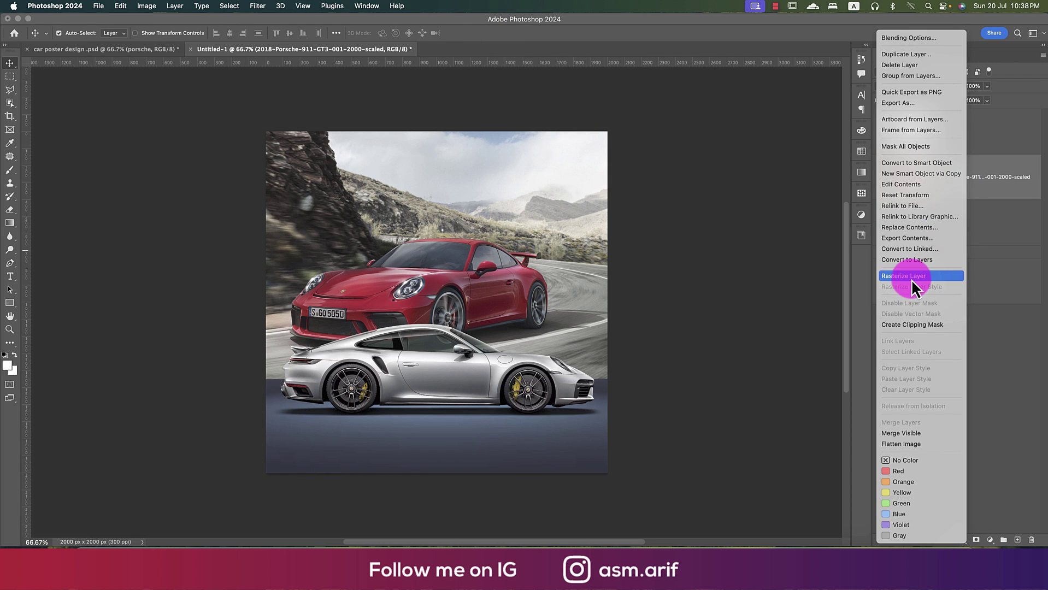
# Rasterize the placed red Porsche image as a layer named photo and clip it to the porsche text
pyautogui.click(911, 277)
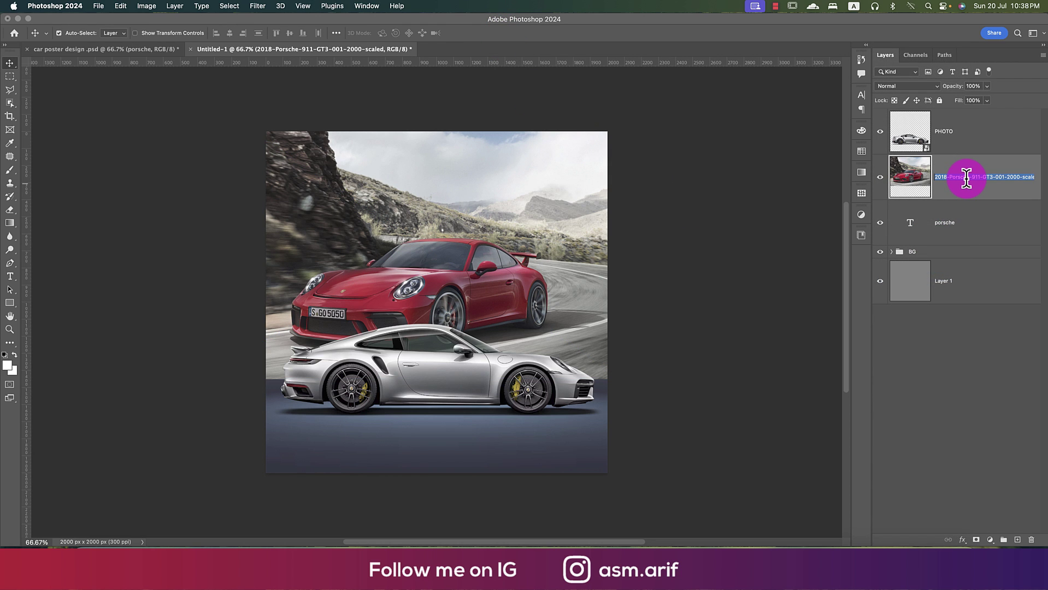
pyautogui.press('Return')
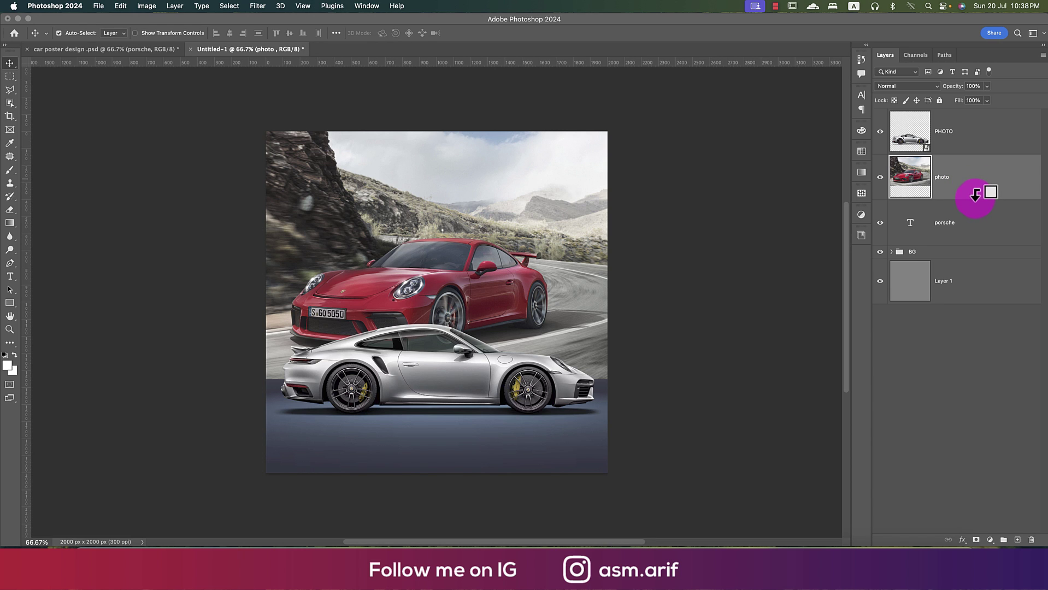
pyautogui.keyDown('alt'); pyautogui.click(975, 195); pyautogui.keyUp('alt')
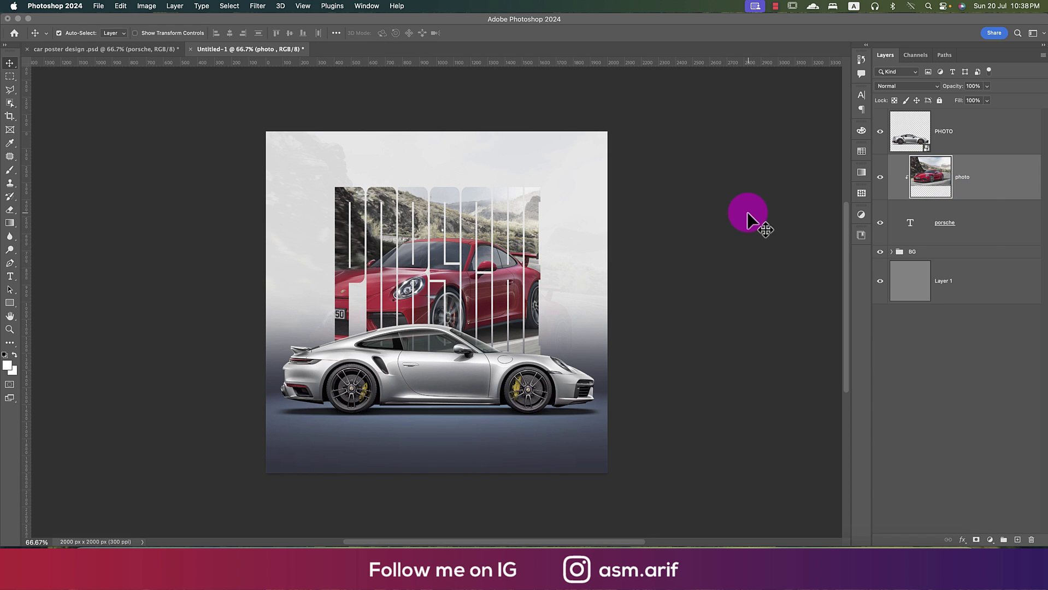
# Add a light orange solid color fill layer, hue 30, above the photo layer and clip it to the porsche lettering
pyautogui.click(990, 540)
pyautogui.click(1010, 360)
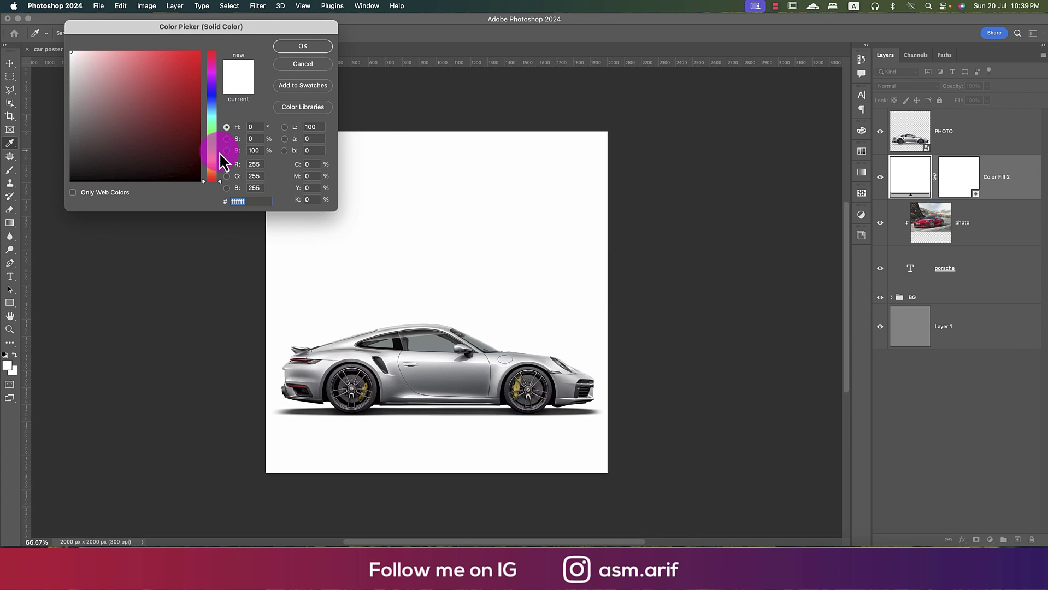
pyautogui.click(216, 162)
pyautogui.moveTo(213, 167); pyautogui.dragTo(214, 170)
pyautogui.click(144, 55)
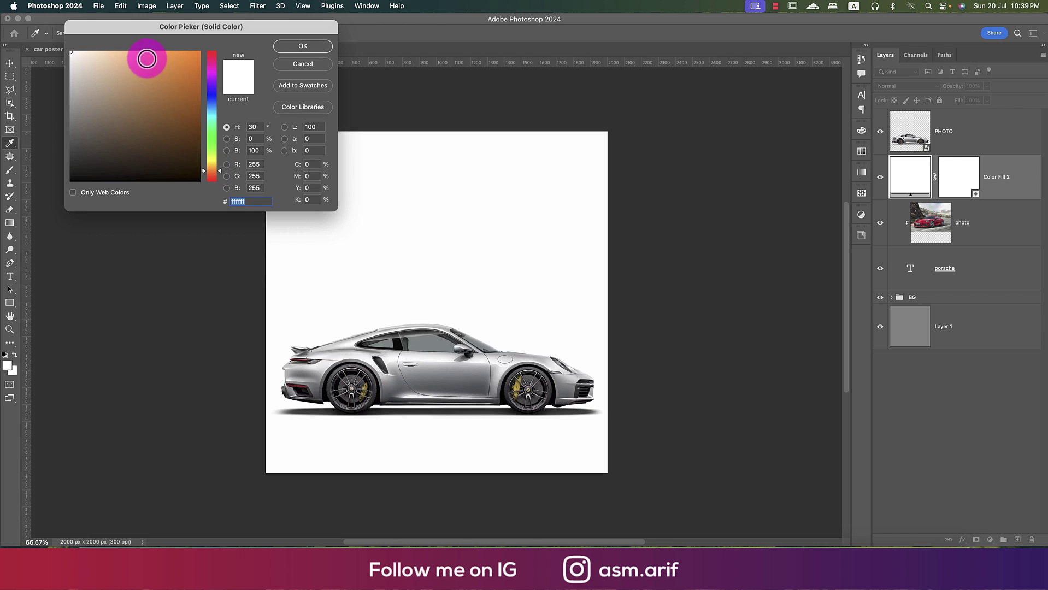
pyautogui.click(302, 46)
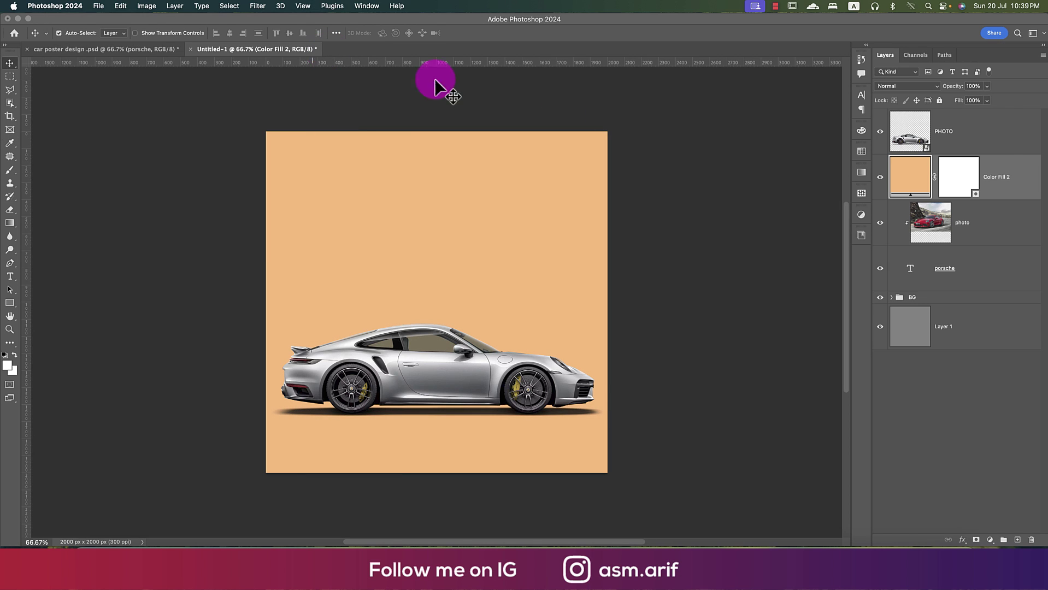
pyautogui.keyDown('alt'); pyautogui.click(991, 198); pyautogui.keyUp('alt')
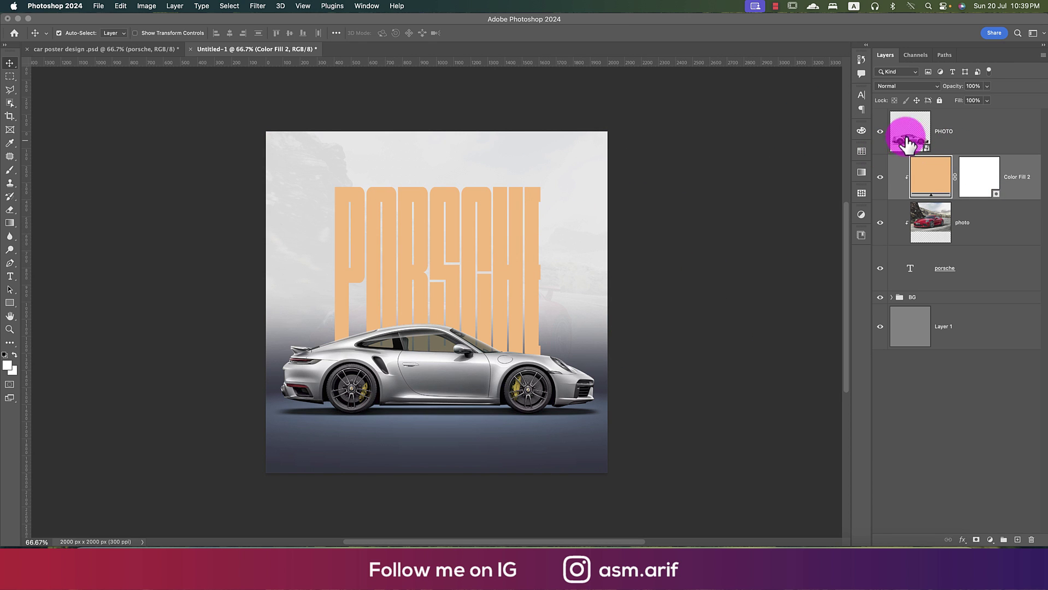
pyautogui.click(929, 86)
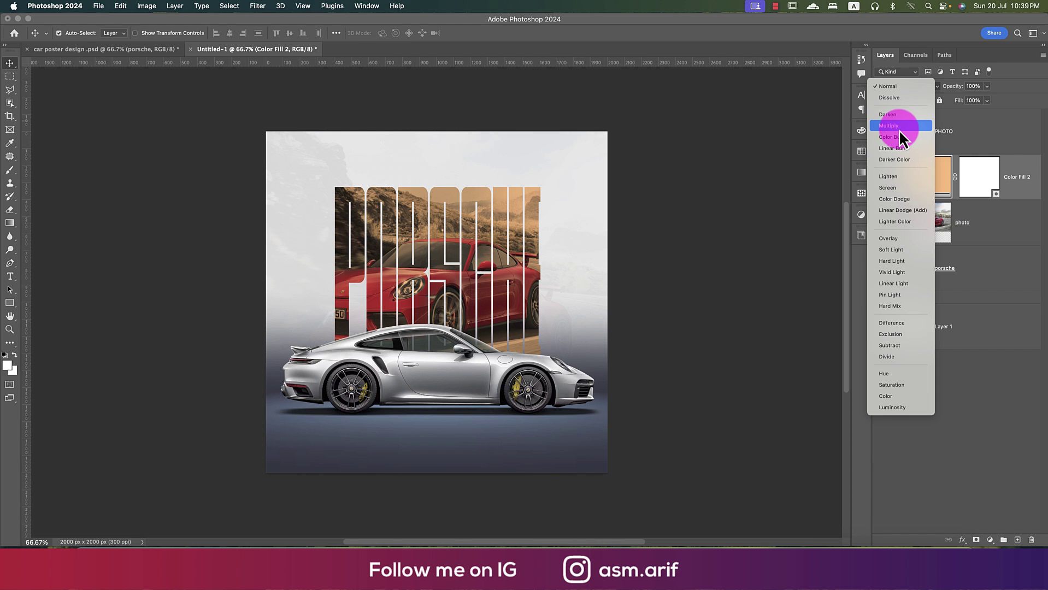
pyautogui.click(899, 127)
pyautogui.moveTo(941, 236); pyautogui.dragTo(943, 92)
pyautogui.press('super+z')
pyautogui.press('super+z')
pyautogui.press('super+z')
pyautogui.press('super+z')
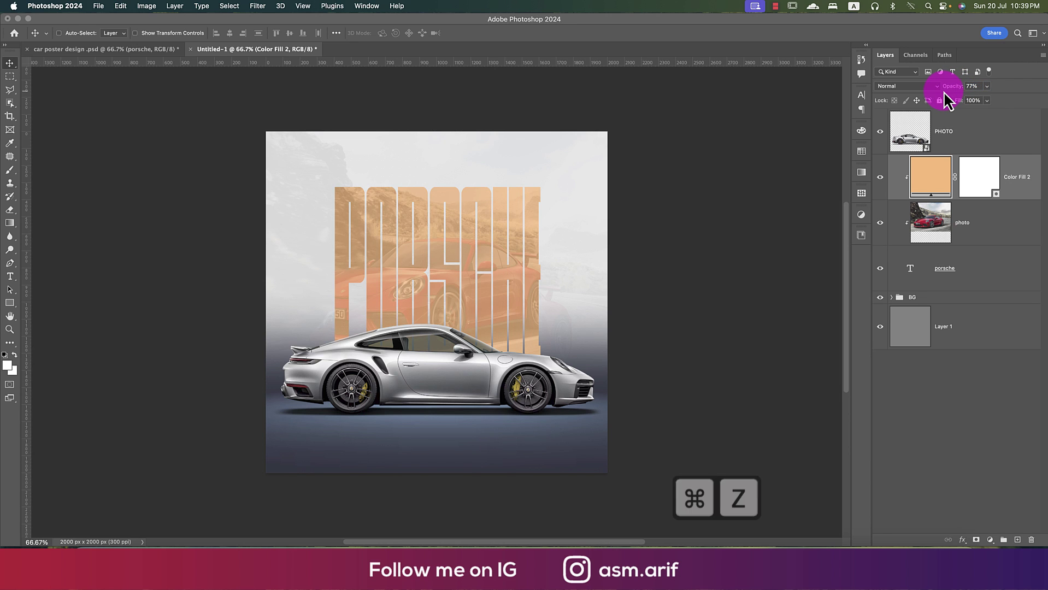
pyautogui.press('shift+super+z')
pyautogui.press('shift+super+z')
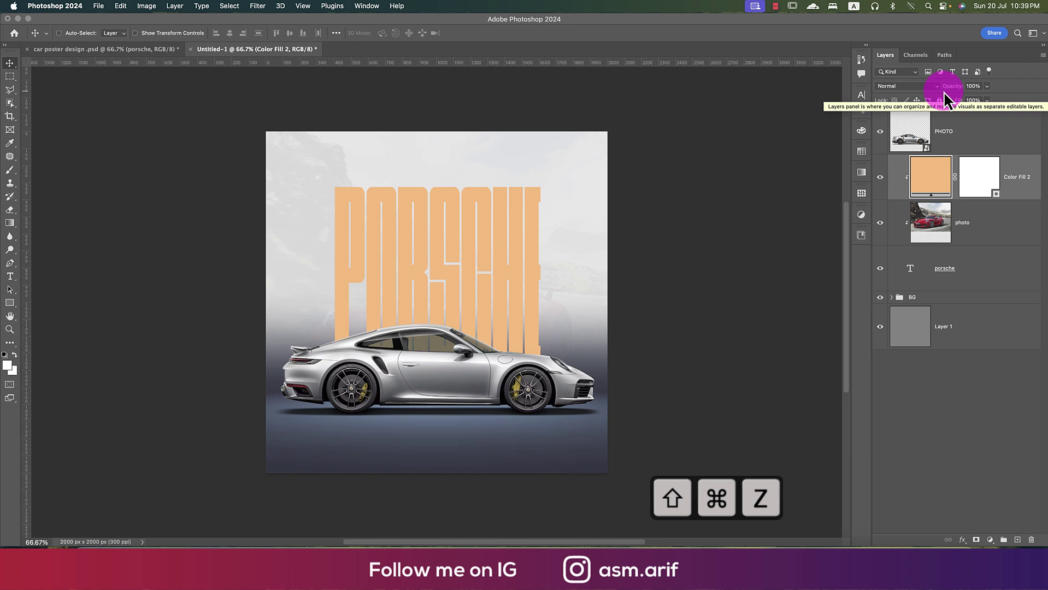
# Set the clipped orange color fill to 100% opacity with the Multiply blend mode
pyautogui.moveTo(959, 89); pyautogui.dragTo(1046, 93)
pyautogui.click(919, 90)
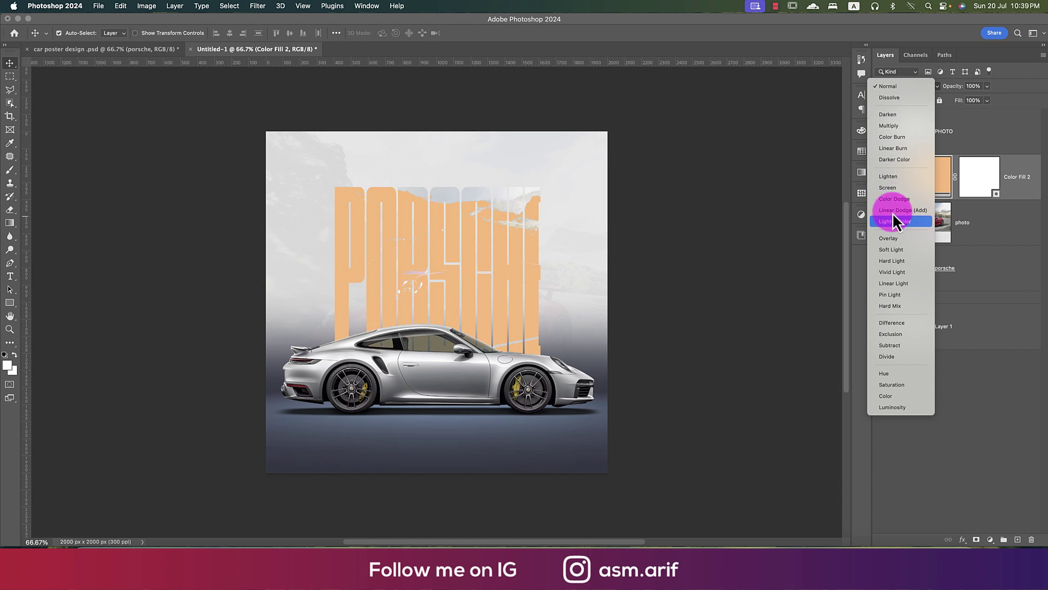
pyautogui.click(897, 126)
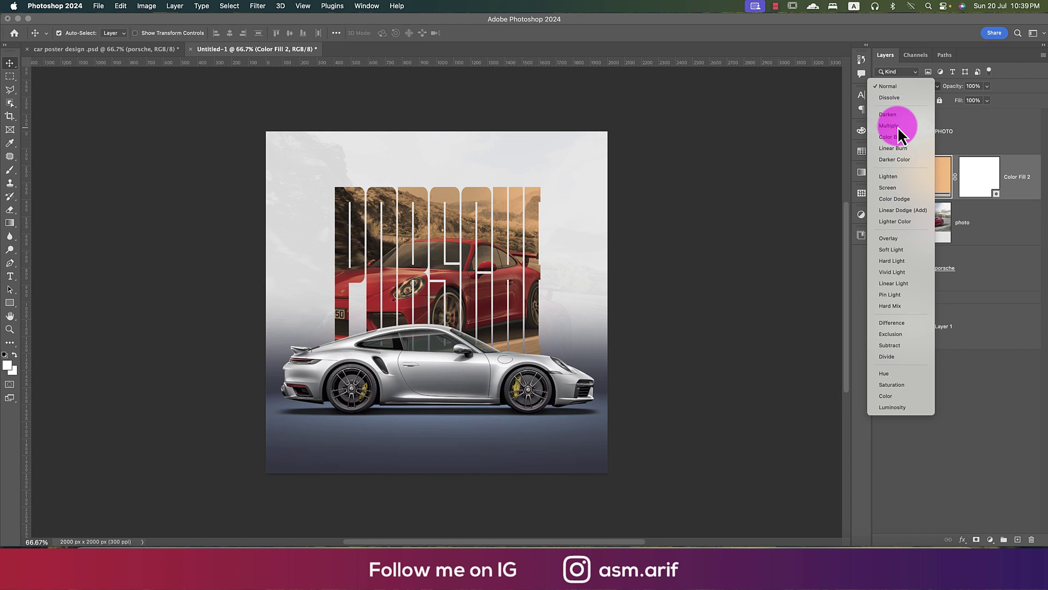
# Warm up the red car photo layer by raising its color temperature with the Camera Raw filter
pyautogui.click(988, 230)
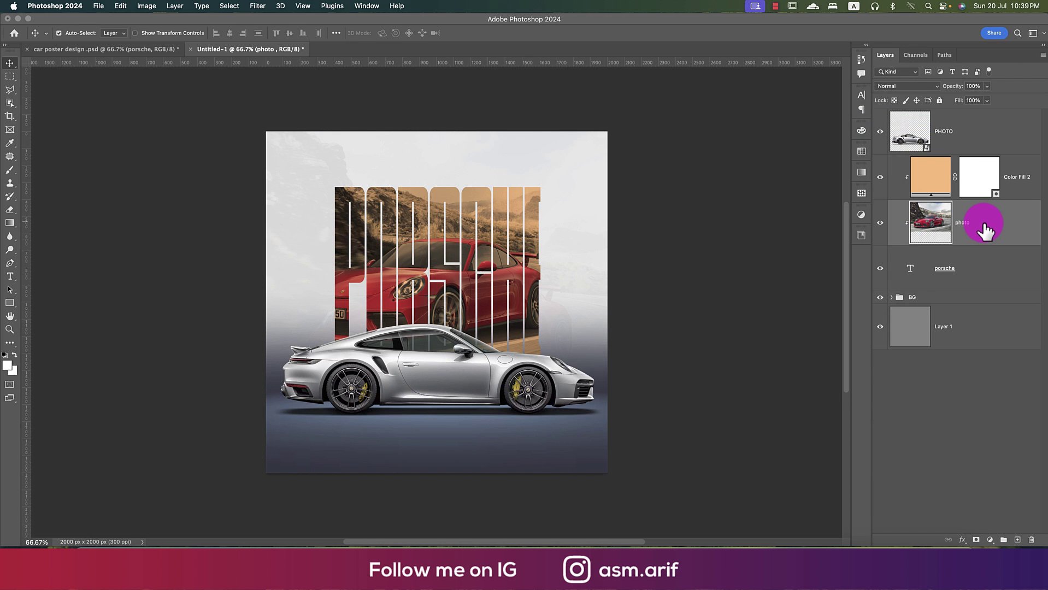
pyautogui.click(255, 16)
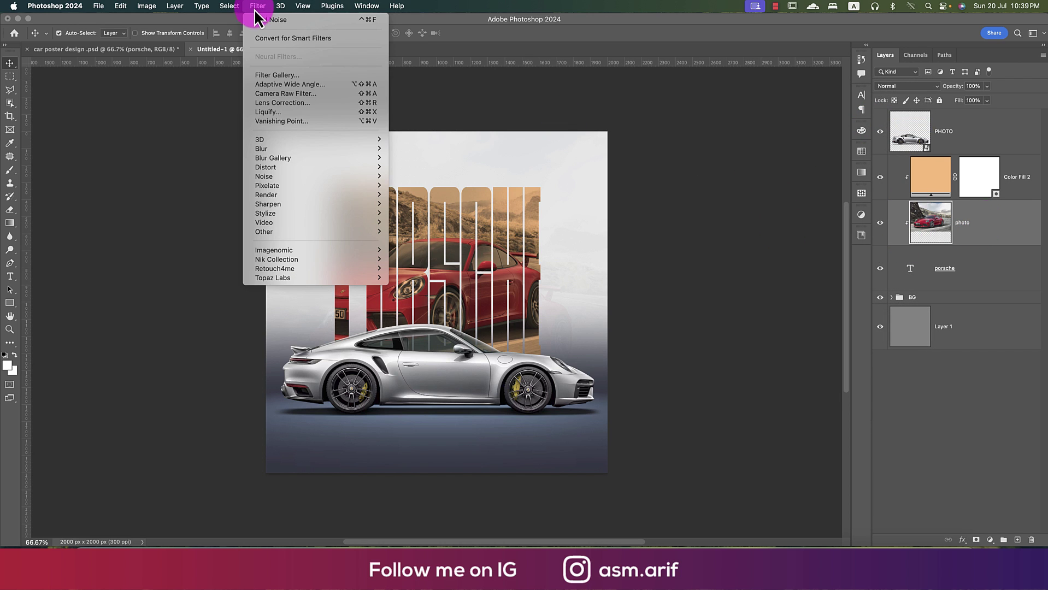
pyautogui.click(600, 191)
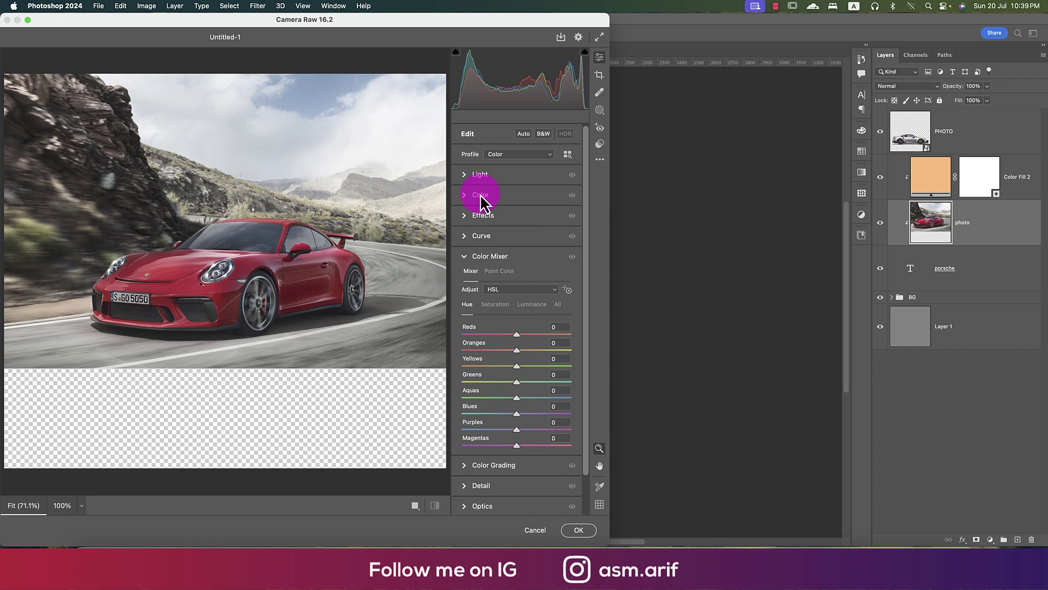
pyautogui.click(466, 176)
pyautogui.click(465, 175)
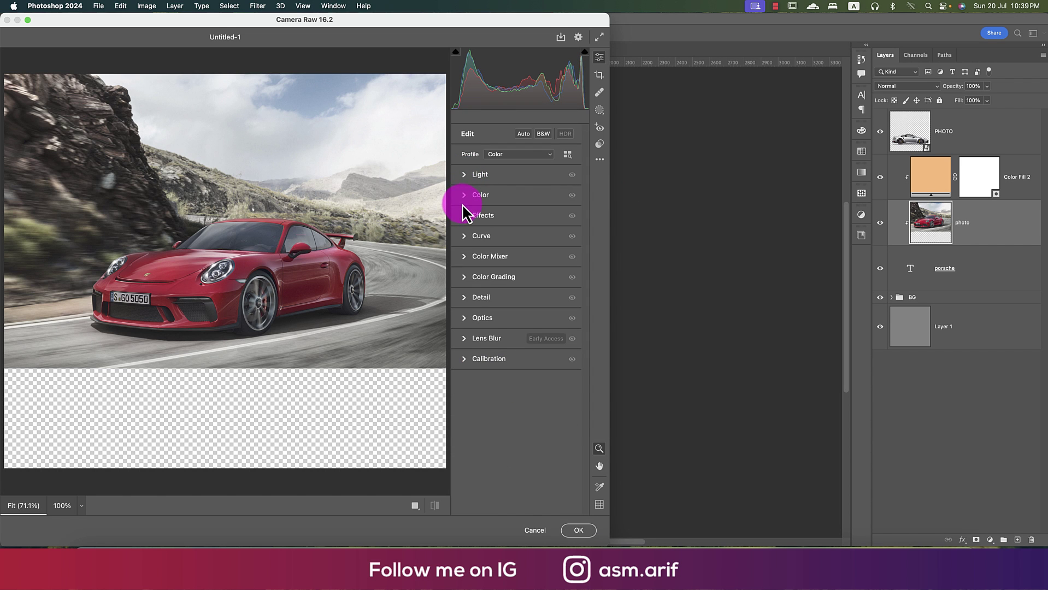
pyautogui.click(465, 198)
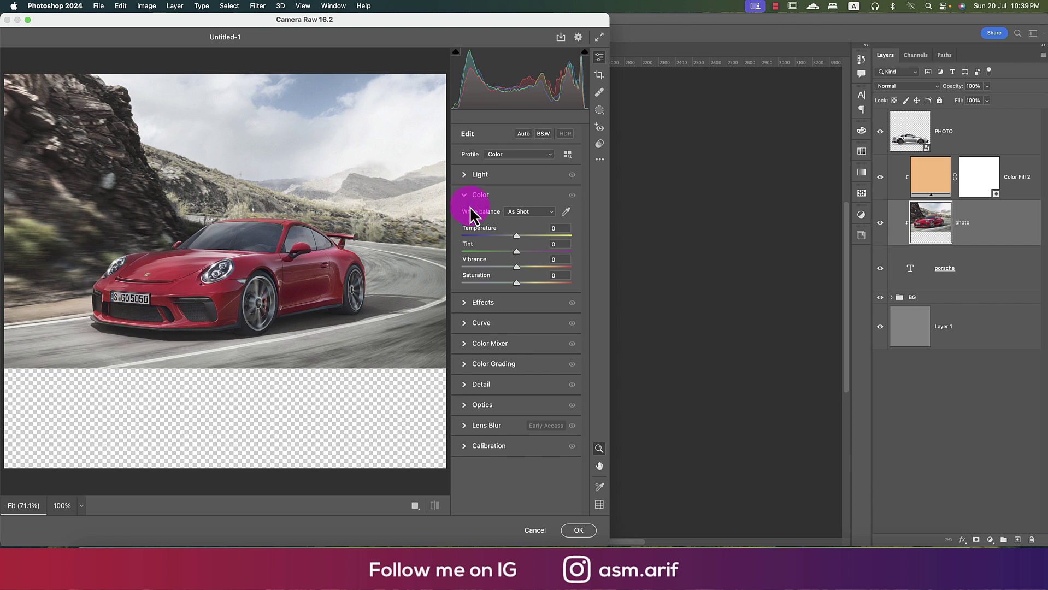
pyautogui.moveTo(517, 236); pyautogui.dragTo(532, 238)
pyautogui.click(583, 529)
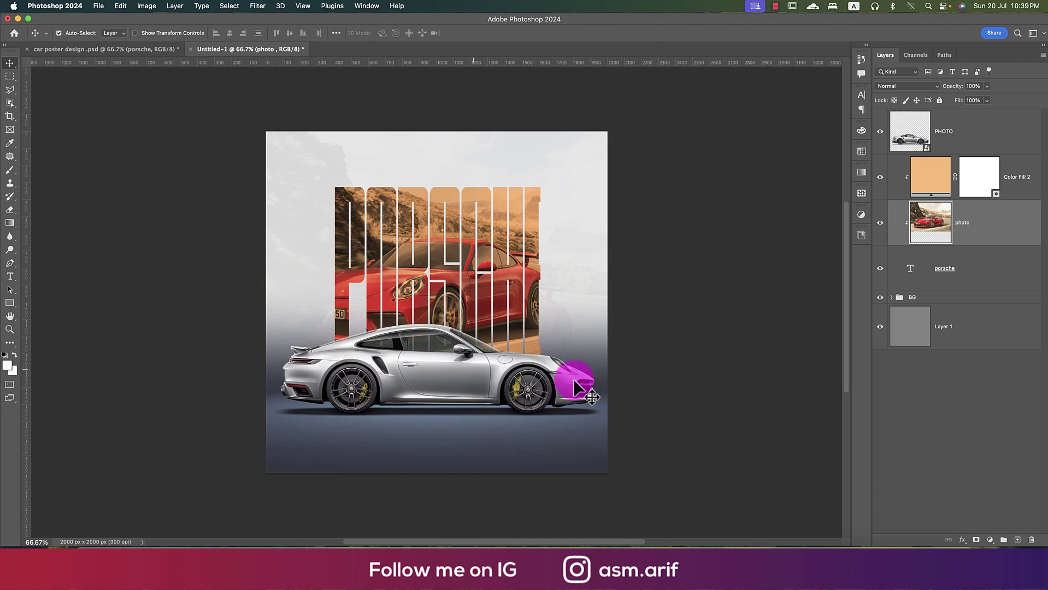
# Group the orange color fill, photo and porsche text layers, and name the group Text
pyautogui.click(1033, 192)
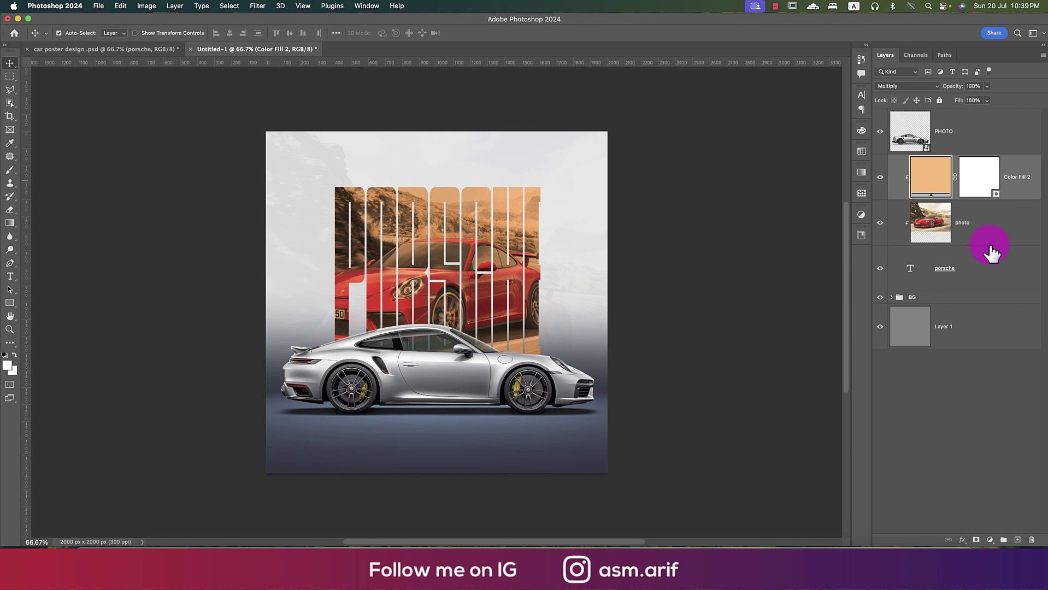
pyautogui.keyDown('shift'); pyautogui.click(984, 271); pyautogui.keyUp('shift')
pyautogui.press('super+g')
pyautogui.doubleClick(917, 161)
pyautogui.write('Text')
pyautogui.press('Return')
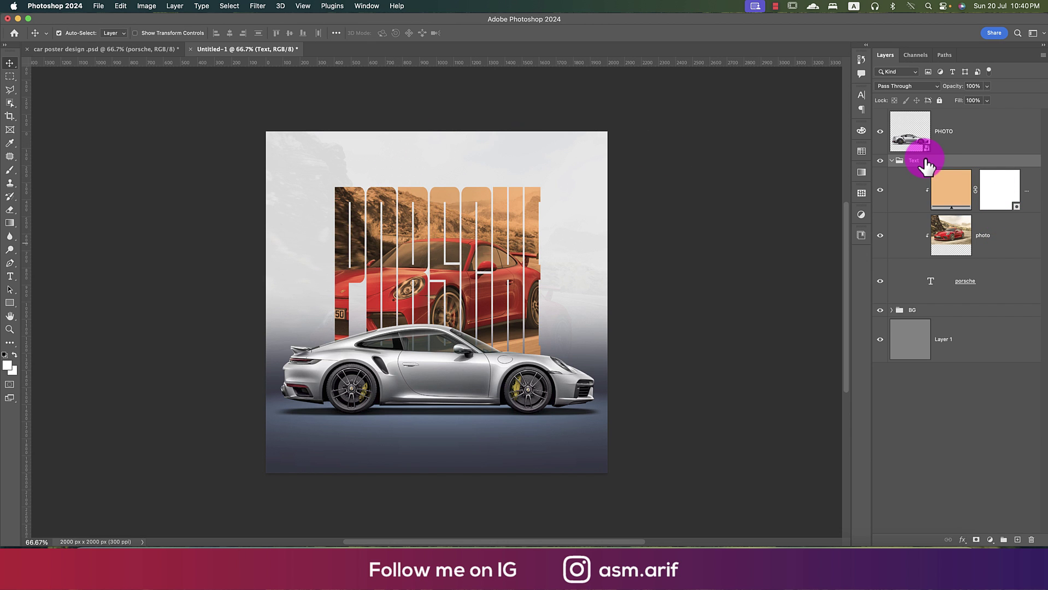
# Move the Text group down so the lettering sits lower behind the silver car
pyautogui.press('super+t')
pyautogui.moveTo(485, 244); pyautogui.dragTo(486, 268)
pyautogui.press('Return')
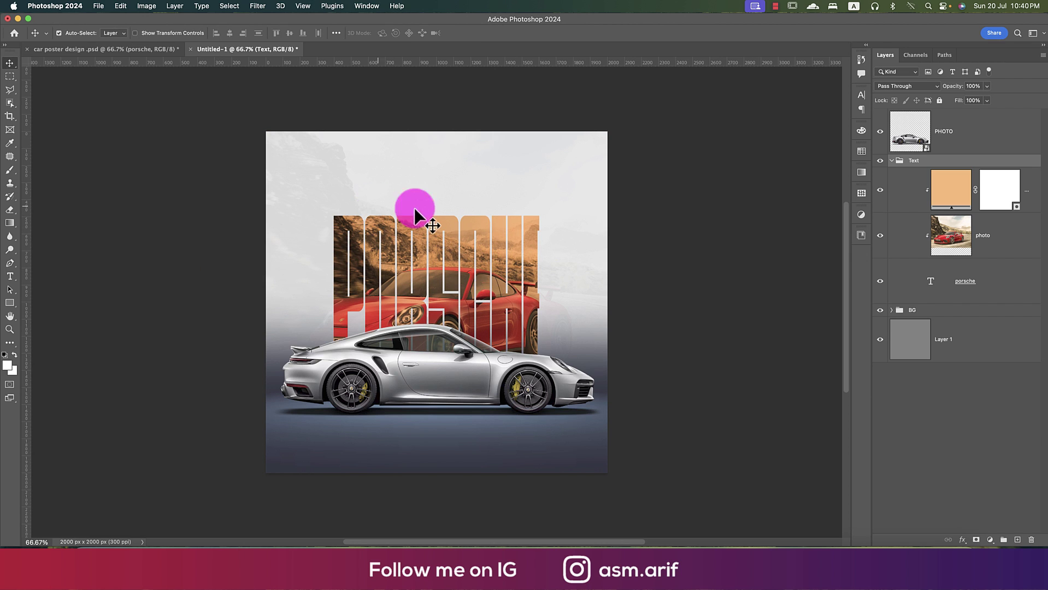
# Add the text Signature above the PORSCHE lettering and center-align it
pyautogui.click(10, 277)
pyautogui.click(376, 171)
pyautogui.write('S')
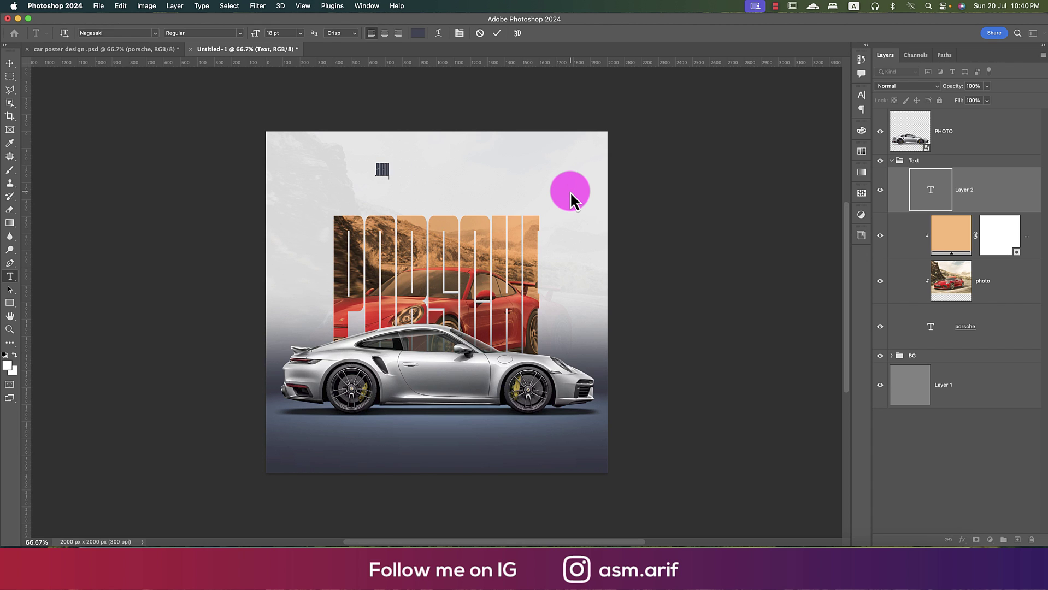
pyautogui.press('super+a')
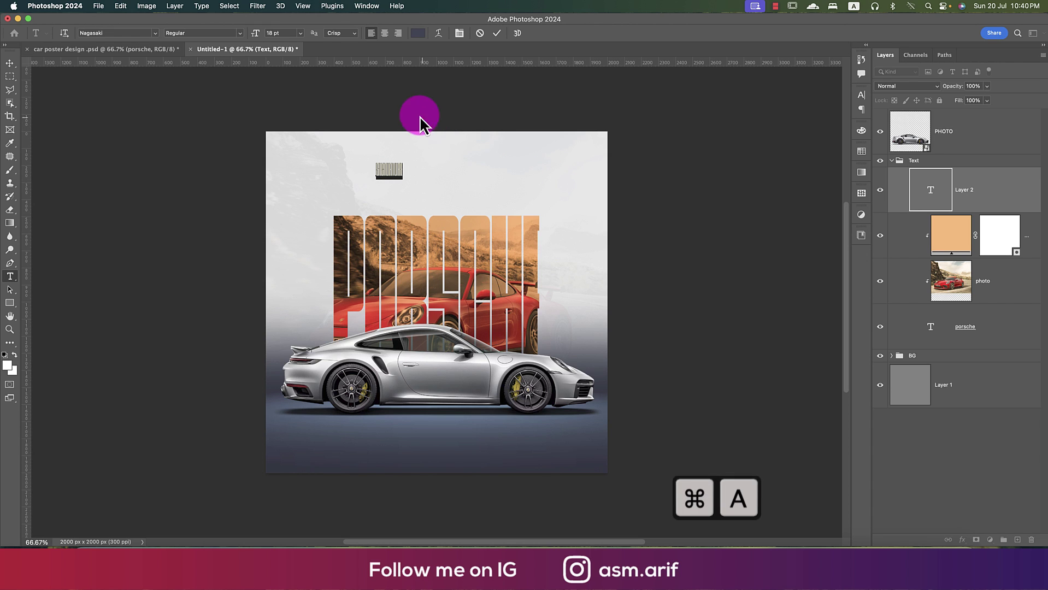
pyautogui.click(386, 34)
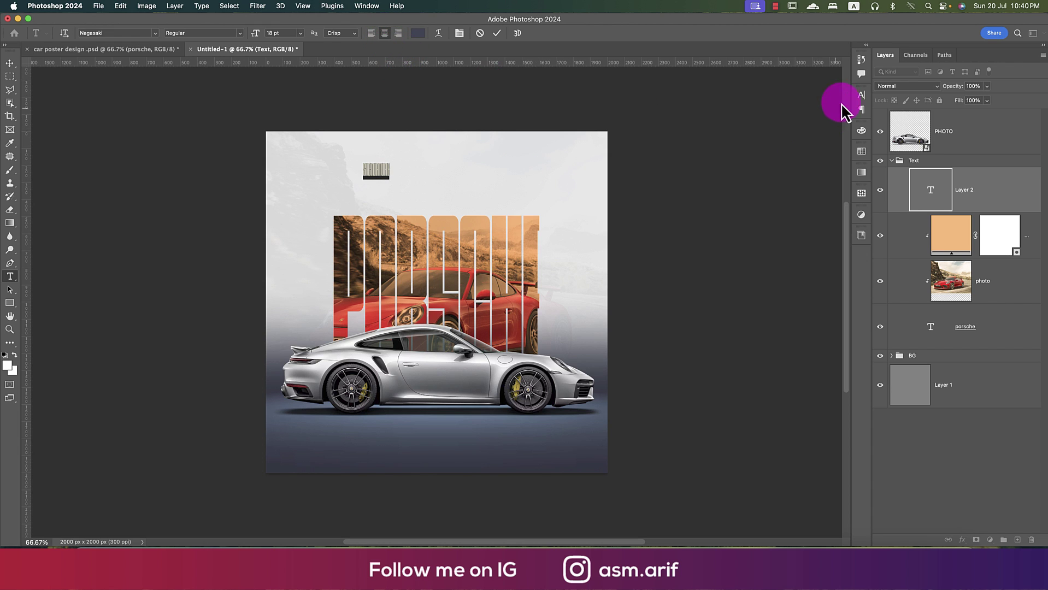
# Set the Signature text in the Billion Dreams font at 51 pt
pyautogui.click(861, 95)
pyautogui.click(799, 110)
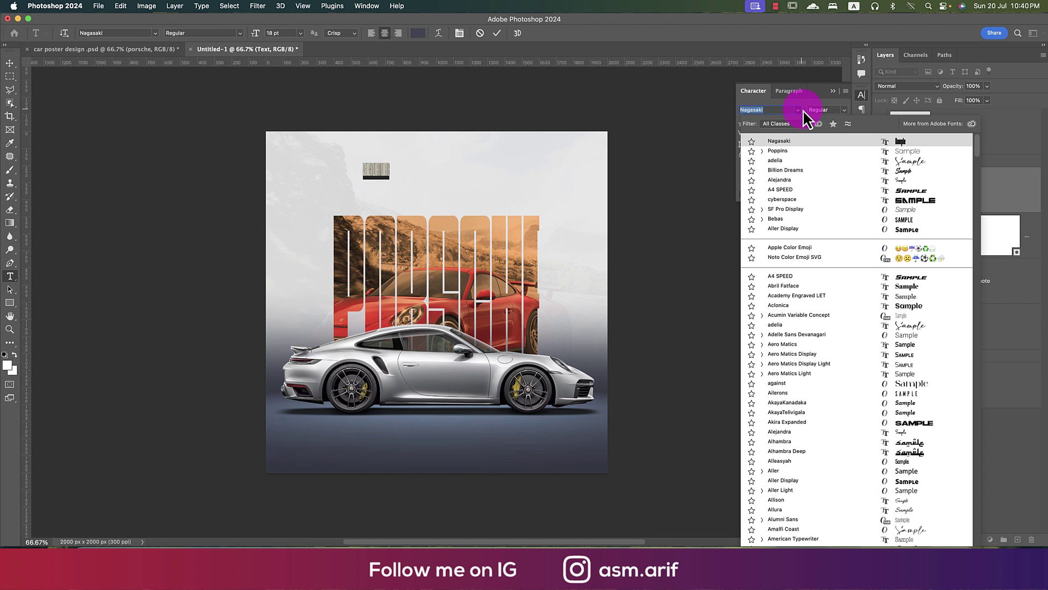
pyautogui.click(906, 170)
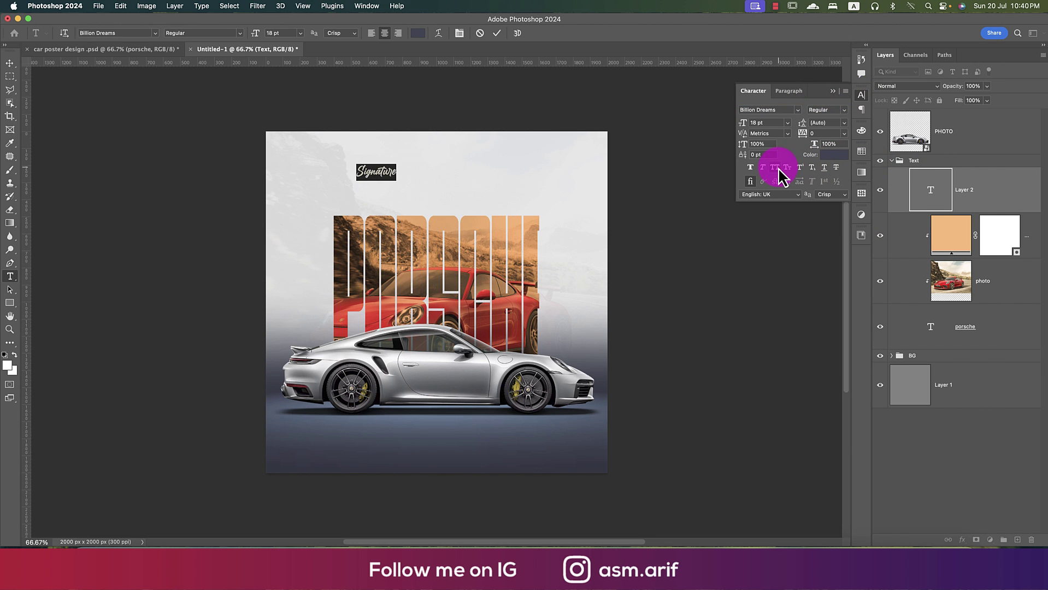
pyautogui.moveTo(742, 127); pyautogui.dragTo(762, 129)
pyautogui.click(498, 34)
# Move the Signature text down over the upper edge of the PORSCHE lettering and center it horizontally on the canvas
pyautogui.click(10, 64)
pyautogui.moveTo(417, 182)
pyautogui.mouseDown()
pyautogui.moveTo(449, 195)
pyautogui.moveTo(459, 219)
pyautogui.moveTo(470, 216)
pyautogui.mouseUp()
pyautogui.press('super+a')
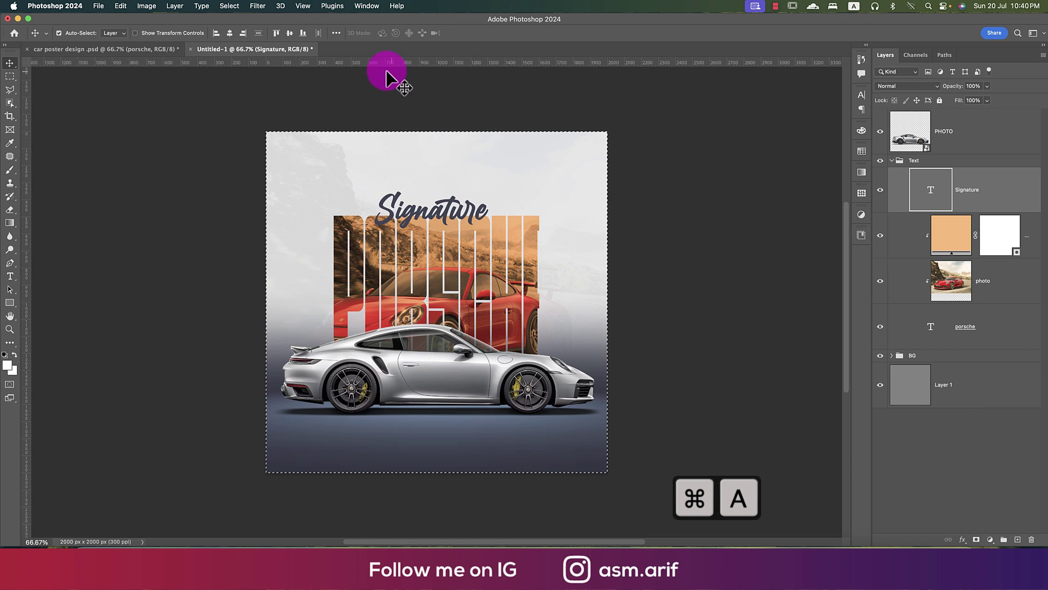
pyautogui.click(230, 33)
pyautogui.press('super+d')
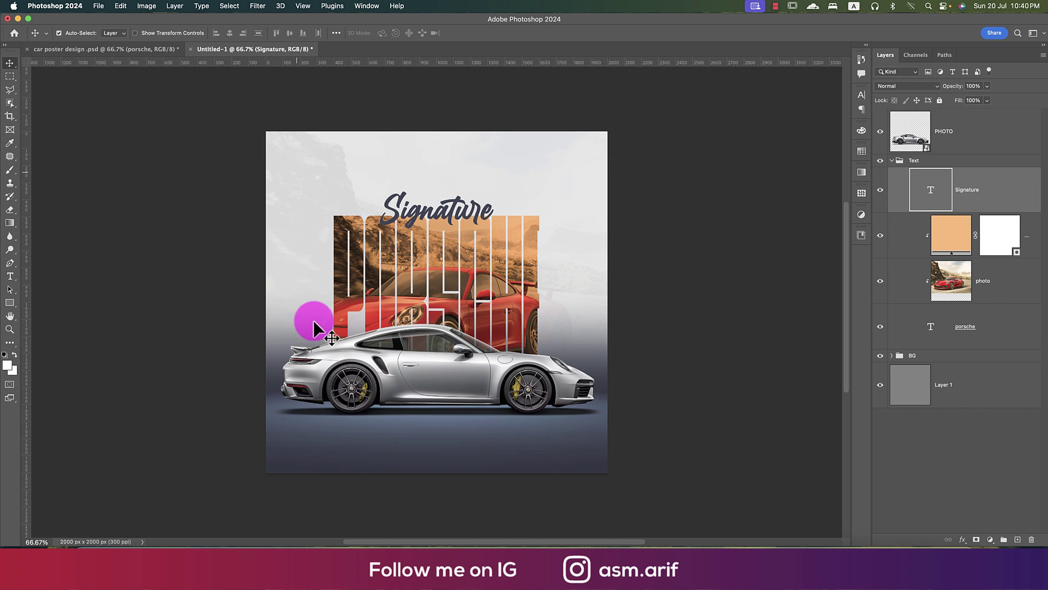
# Draw a wide placeholder paragraph text box below the silver car and set its font to Poppins Medium at 10 pt
pyautogui.click(10, 278)
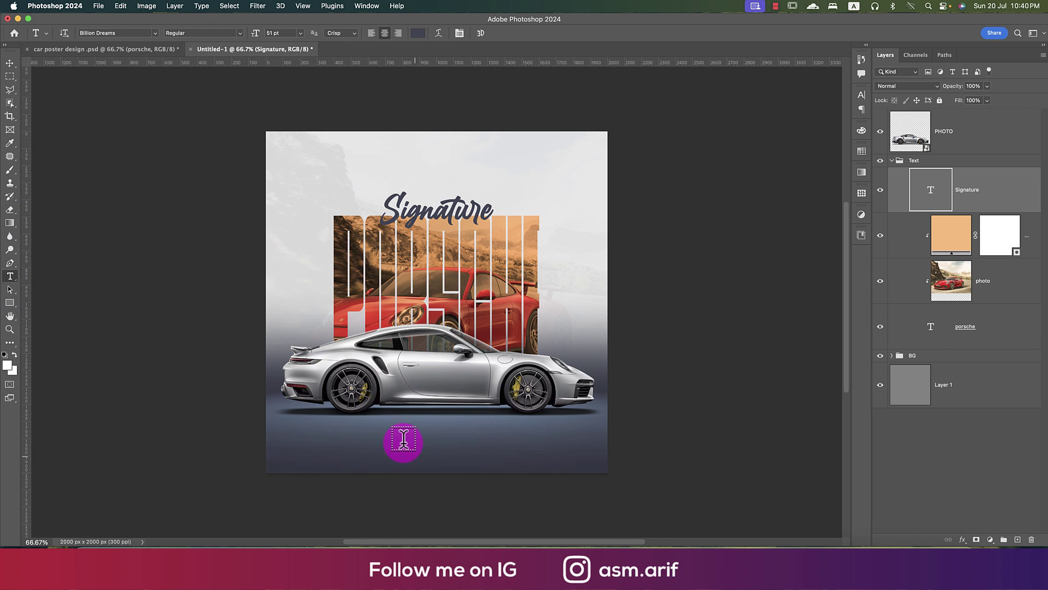
pyautogui.click(411, 441)
pyautogui.click(863, 96)
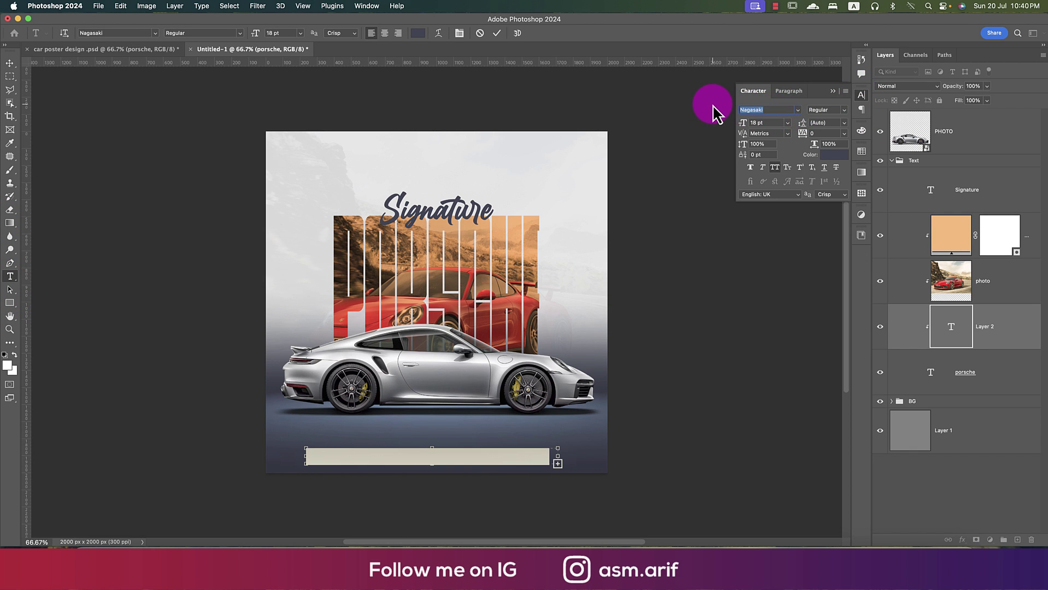
pyautogui.write('pop')
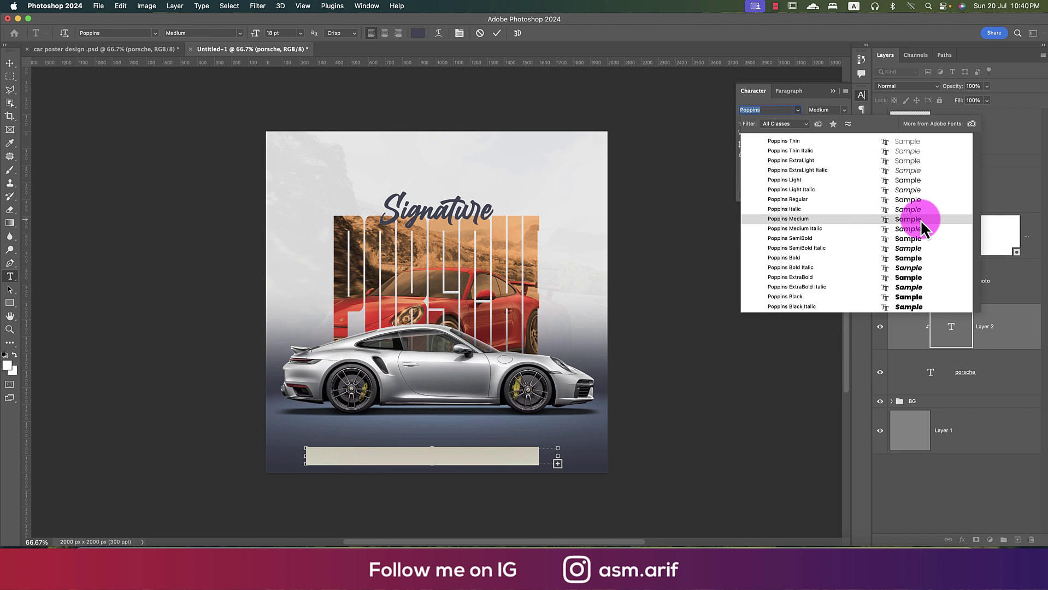
pyautogui.click(920, 219)
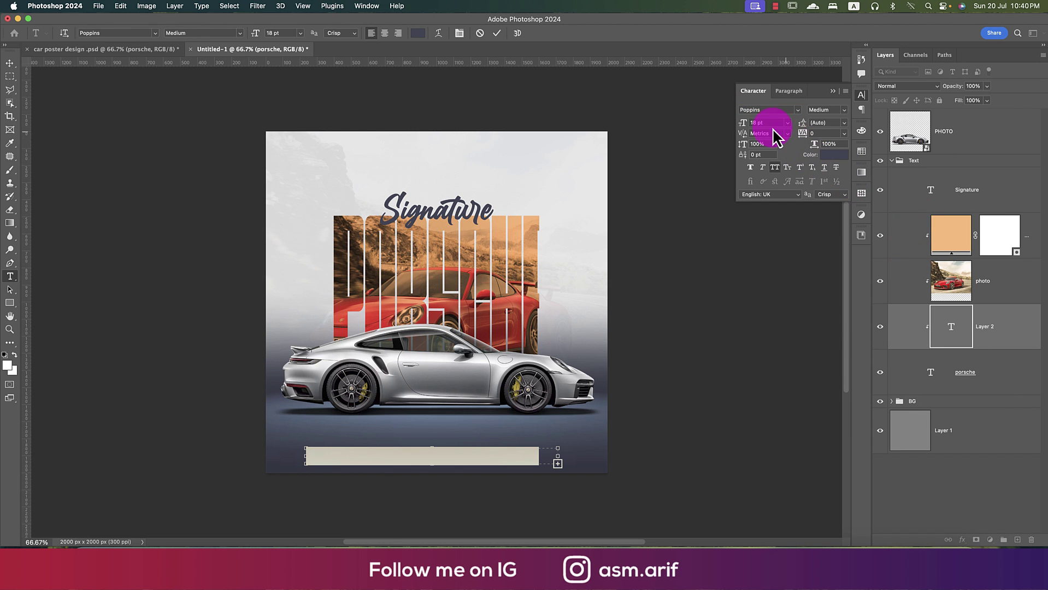
pyautogui.moveTo(743, 126); pyautogui.dragTo(738, 130)
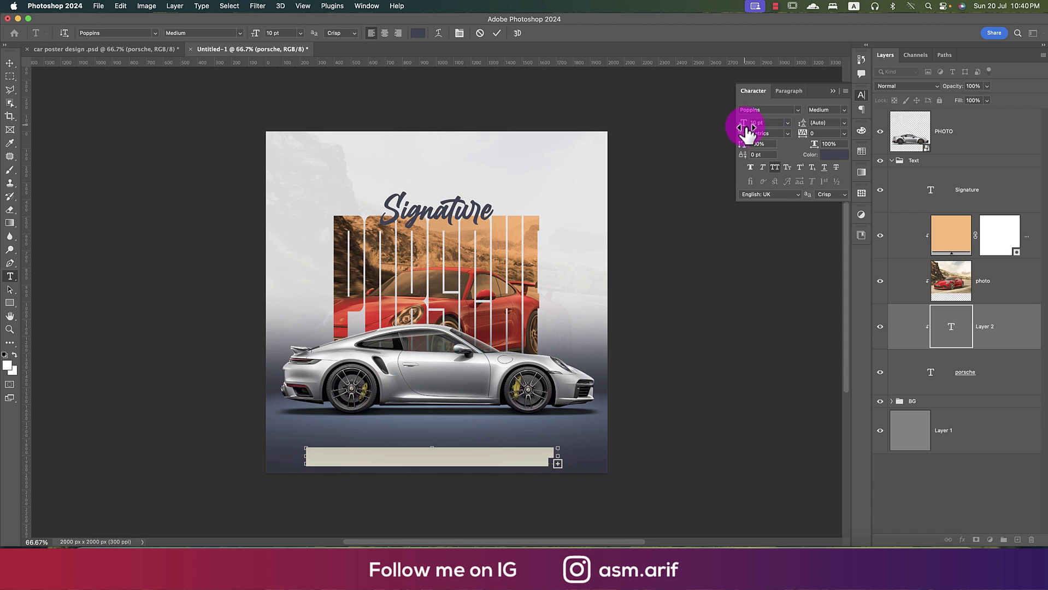
# Set the placeholder paragraph's text color to white ffffff
pyautogui.click(834, 155)
pyautogui.moveTo(133, 86); pyautogui.dragTo(59, 50)
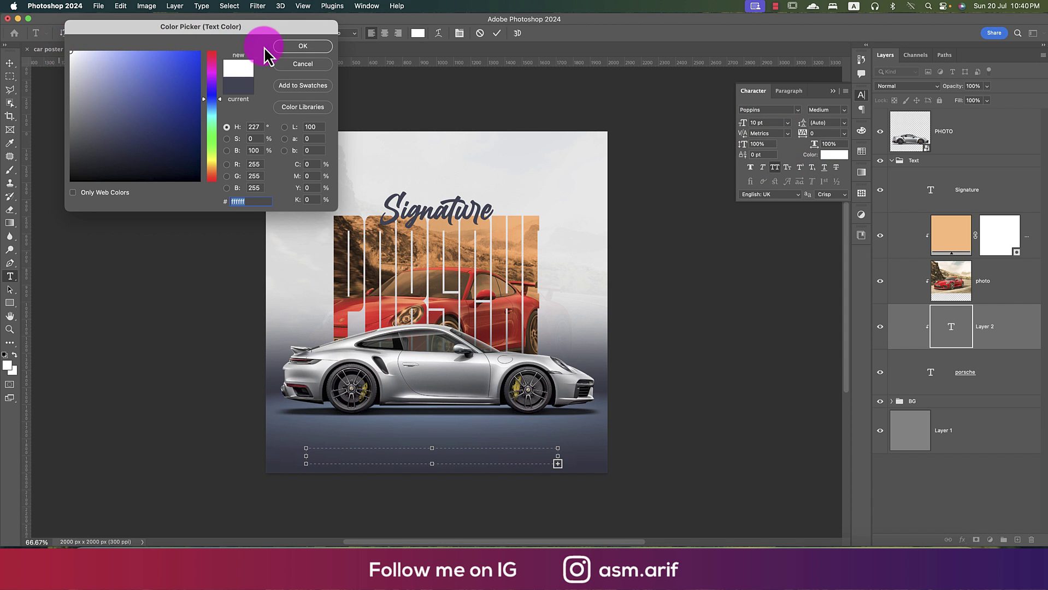
pyautogui.click(303, 46)
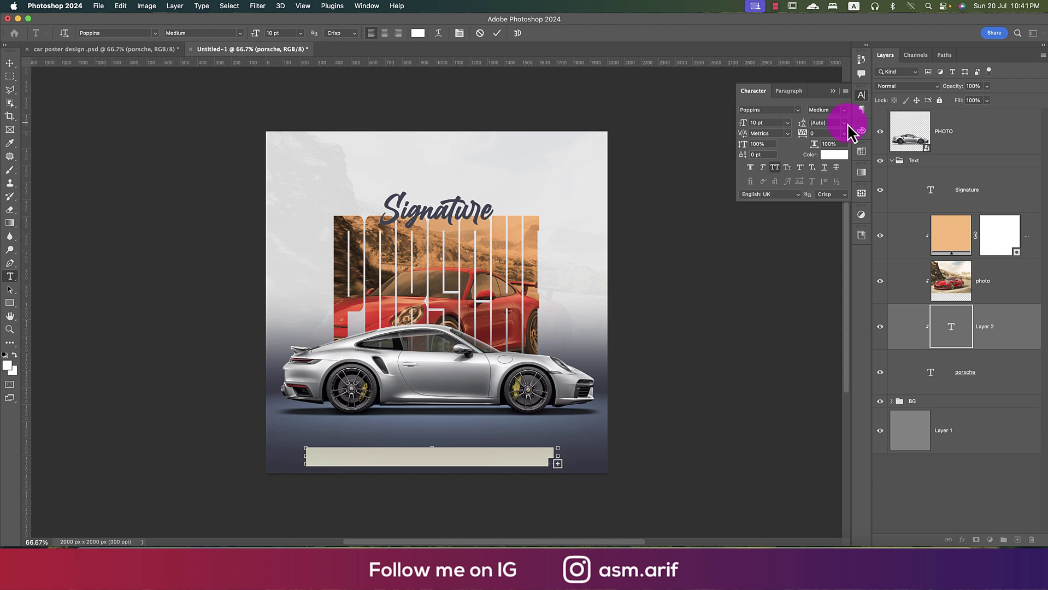
# Set the paragraph's leading to Auto, extend its text box upward to about 1474 × 173 px, and commit the text
pyautogui.click(845, 124)
pyautogui.click(833, 133)
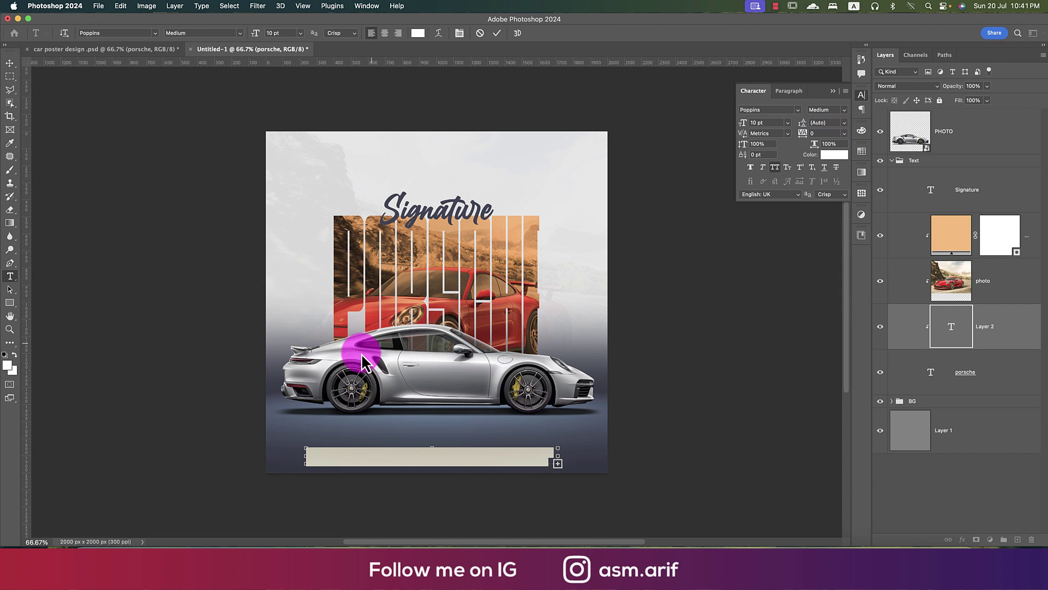
pyautogui.moveTo(431, 448); pyautogui.dragTo(432, 434)
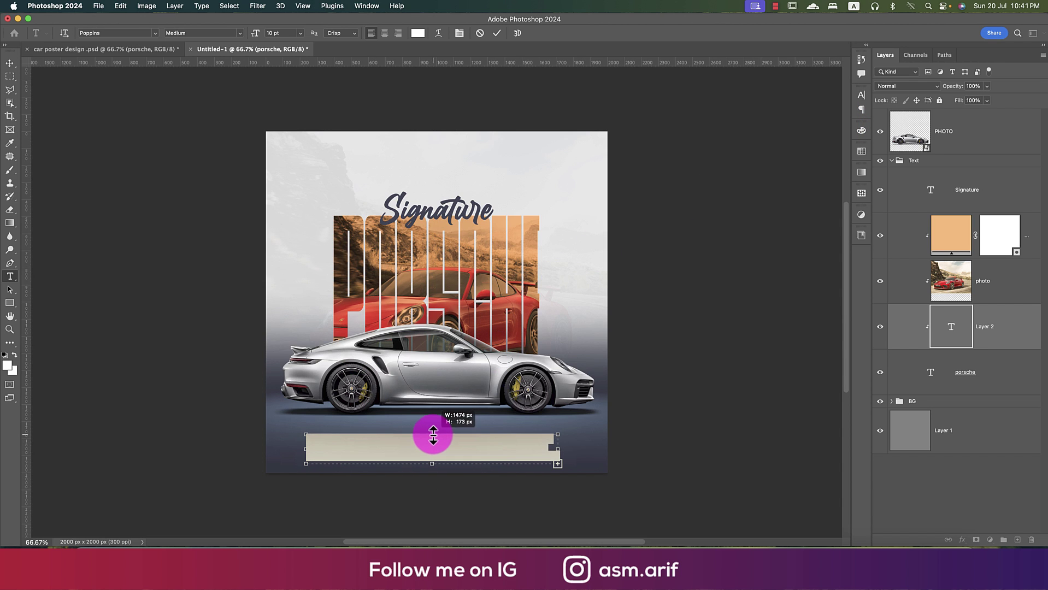
pyautogui.click(317, 413)
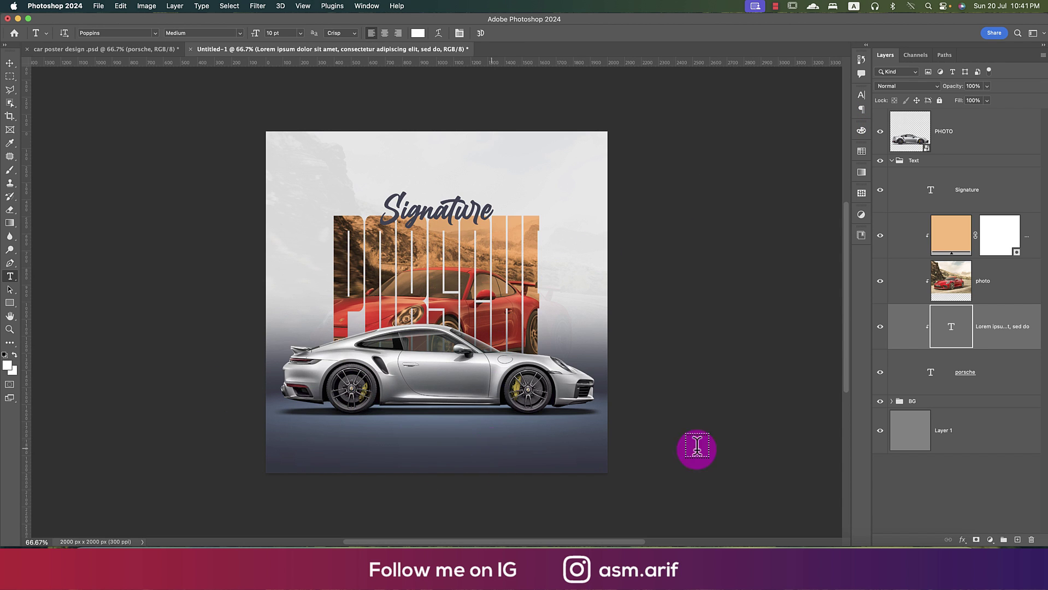
# Move the paragraph text layer above the Signature layer in the Text group and turn off All Caps for the whole paragraph
pyautogui.moveTo(1013, 340)
pyautogui.mouseDown()
pyautogui.moveTo(1000, 342)
pyautogui.moveTo(1001, 206)
pyautogui.moveTo(990, 191)
pyautogui.mouseUp()
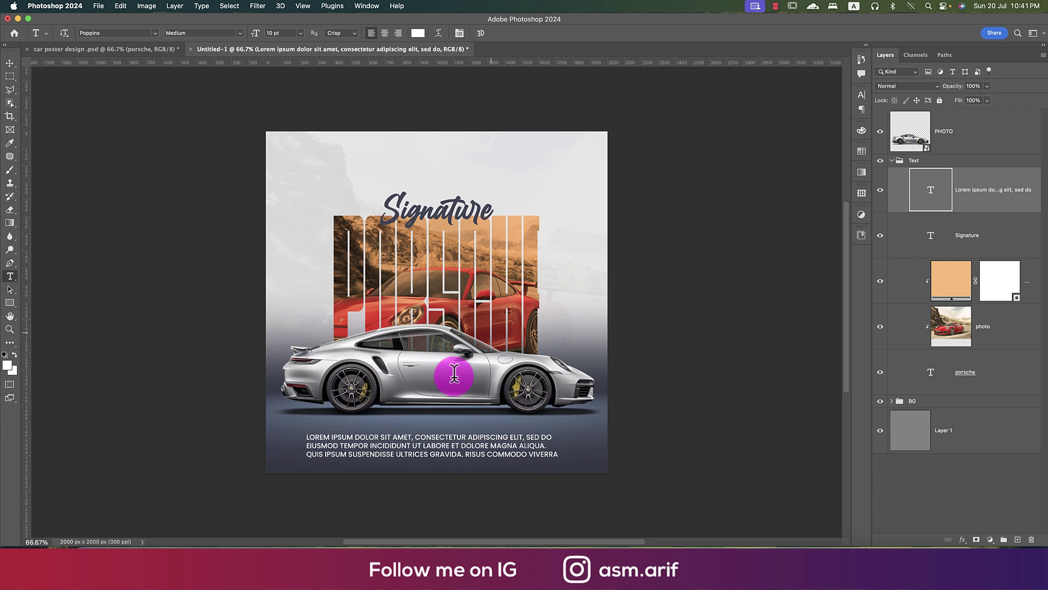
pyautogui.click(440, 445)
pyautogui.press('super+a')
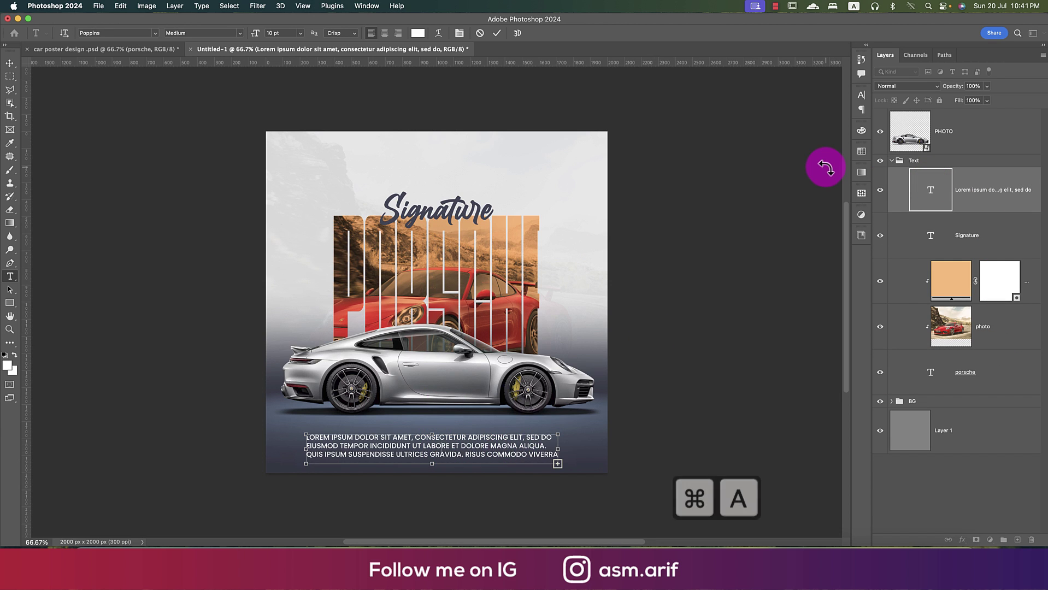
pyautogui.click(862, 95)
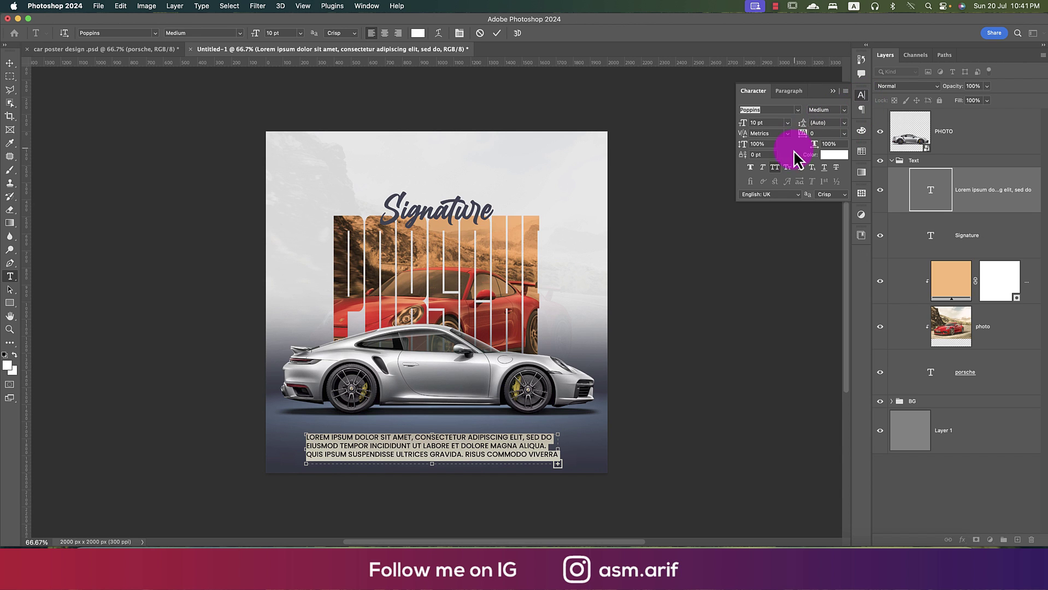
pyautogui.click(774, 167)
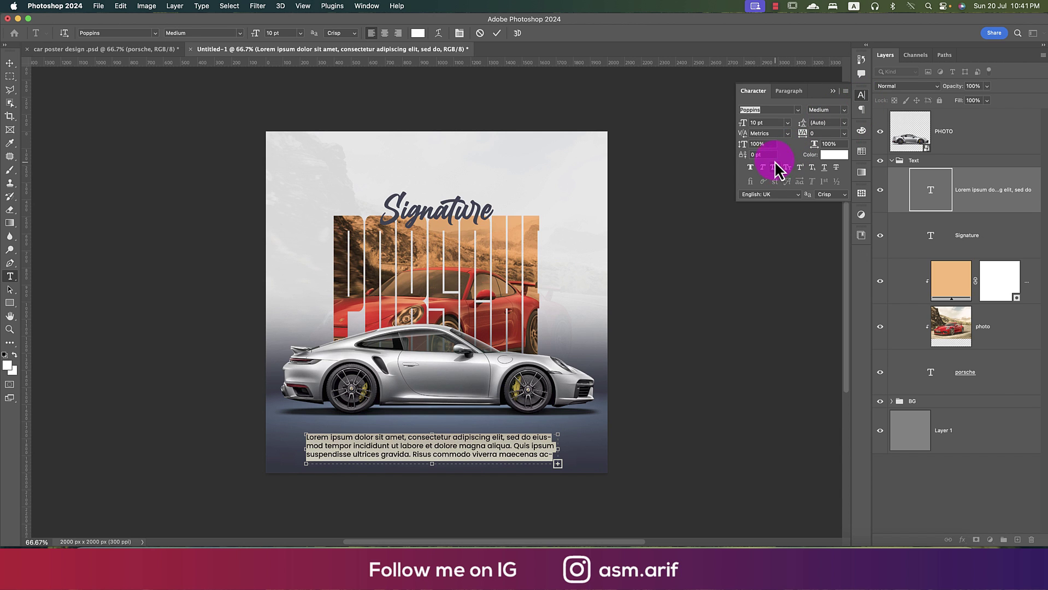
# Set the placeholder paragraph's font size to 6 pt and center-align its text
pyautogui.click(769, 124)
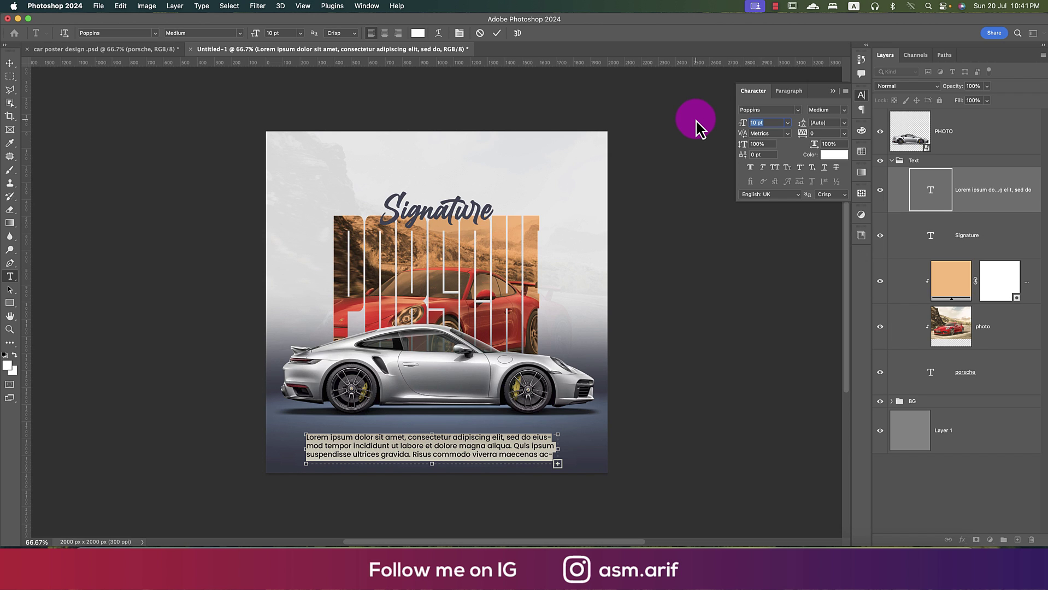
pyautogui.write('6')
pyautogui.press('Return')
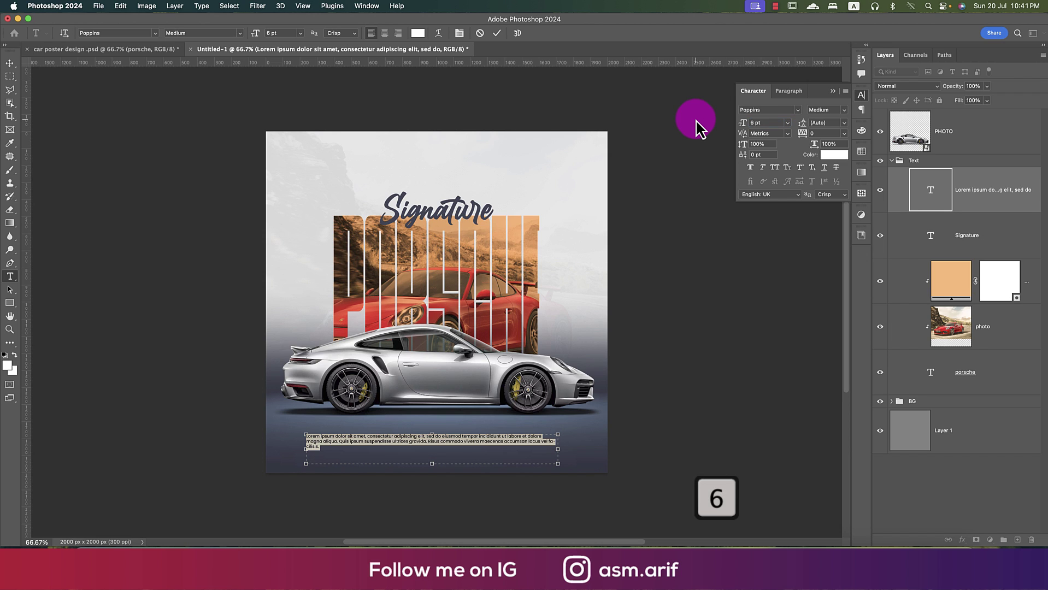
pyautogui.click(799, 93)
pyautogui.click(764, 109)
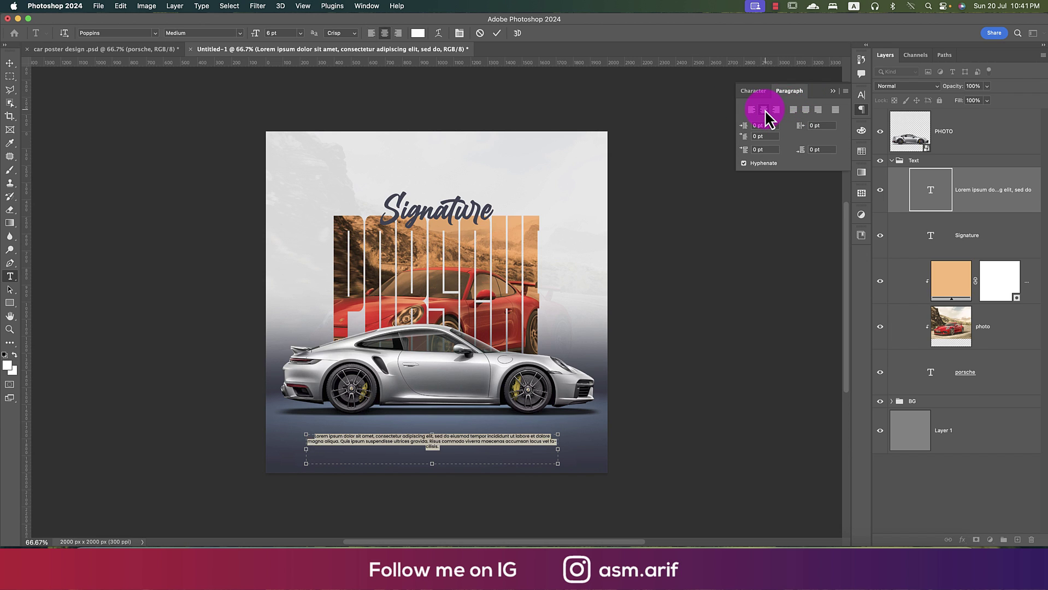
# Increase the paragraph's font size to 7 pt, shorten its text box slightly from the lower edge, and commit the text
pyautogui.click(753, 92)
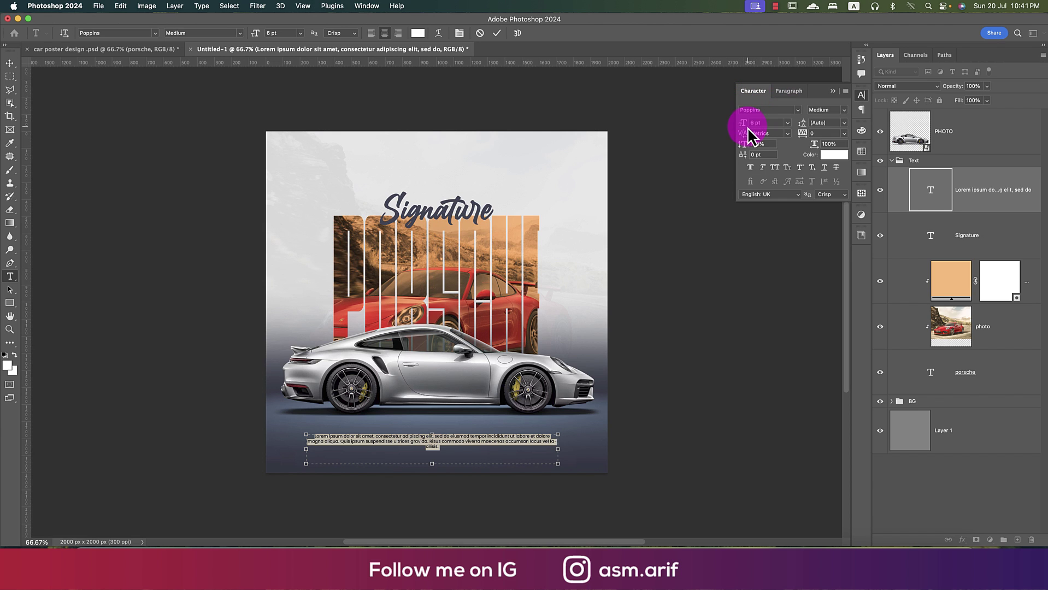
pyautogui.moveTo(746, 130); pyautogui.dragTo(746, 130)
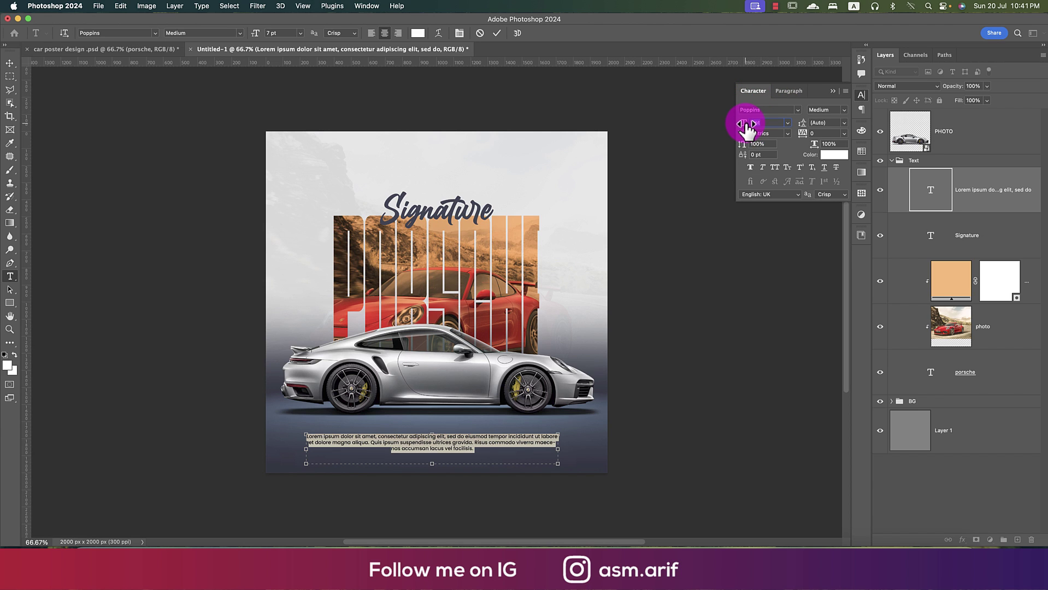
pyautogui.moveTo(432, 463); pyautogui.dragTo(432, 455)
pyautogui.click(496, 34)
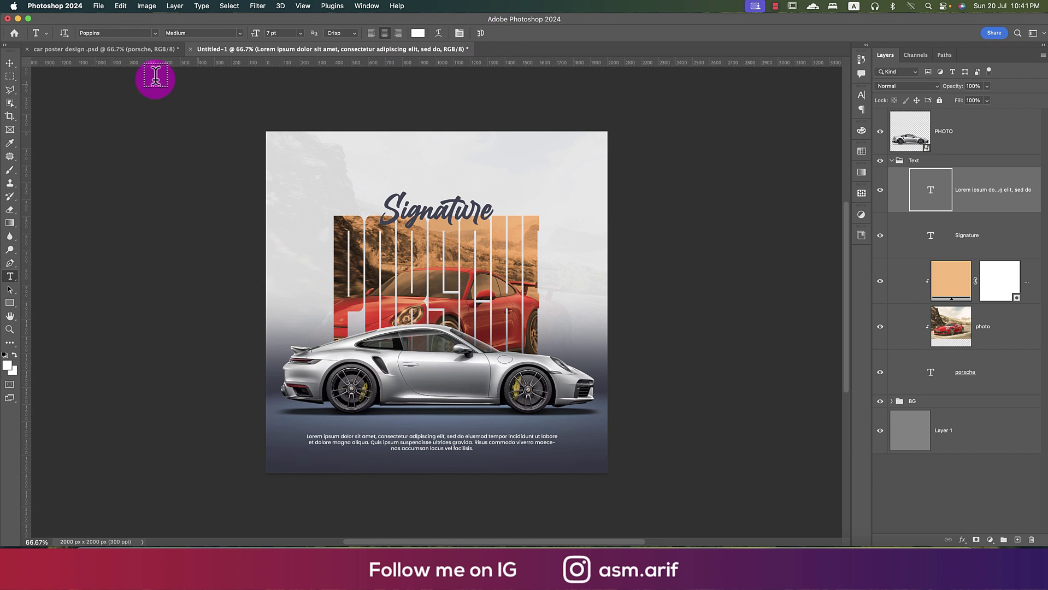
pyautogui.click(9, 76)
pyautogui.click(10, 62)
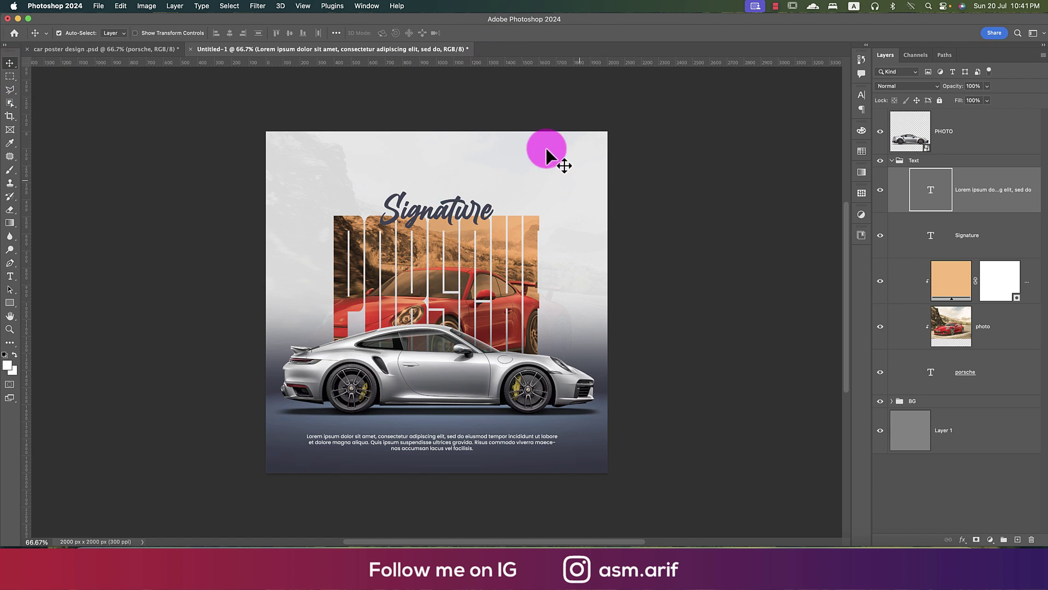
# Place the porsche-logo.avif image into the poster, accepting the default Camera Raw settings
pyautogui.click(99, 7)
pyautogui.click(129, 223)
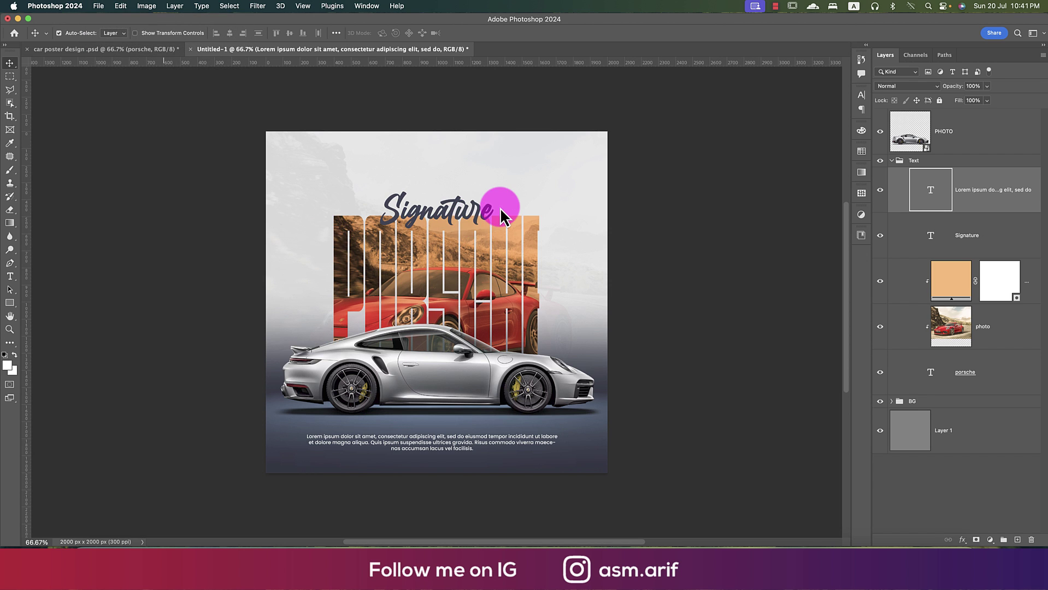
pyautogui.click(363, 112)
pyautogui.doubleClick(363, 113)
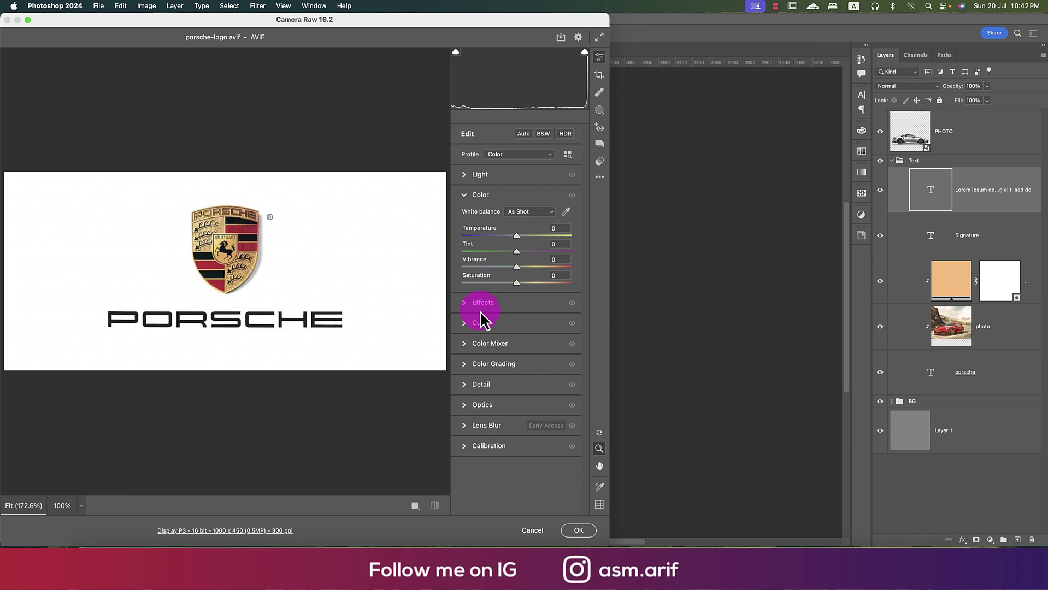
pyautogui.click(577, 532)
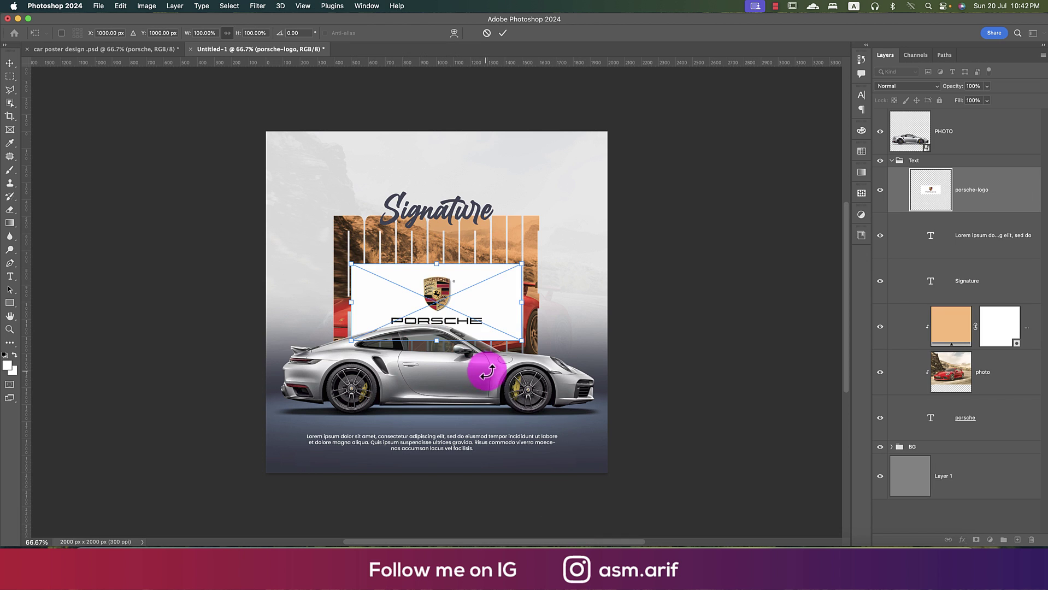
# Scale the placed logo to about 76% above the Signature title near the canvas's upper edge and center it horizontally on the canvas
pyautogui.moveTo(465, 288); pyautogui.dragTo(435, 200)
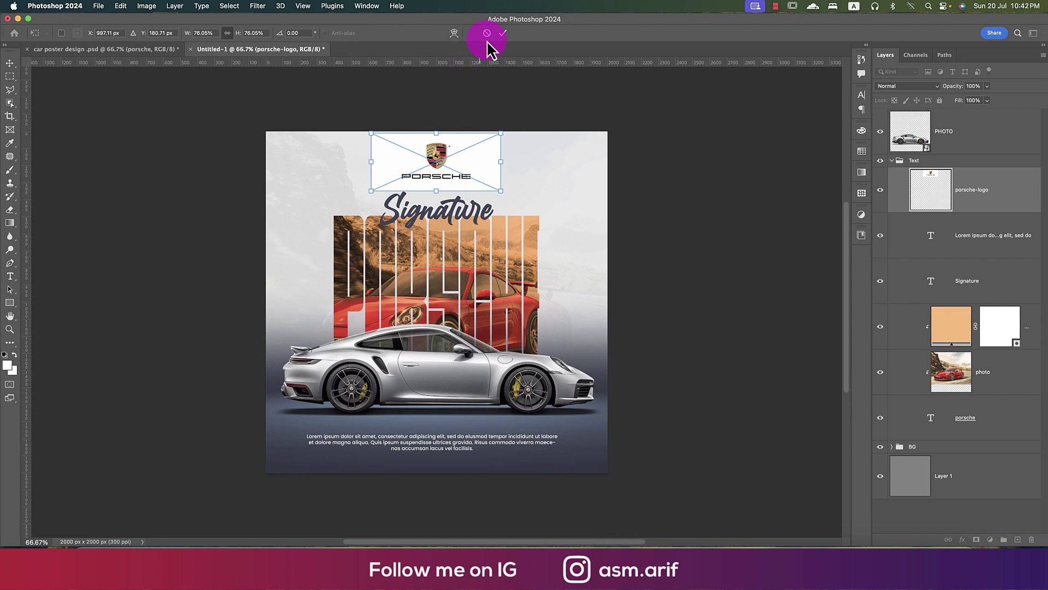
pyautogui.click(503, 33)
pyautogui.press('super+a')
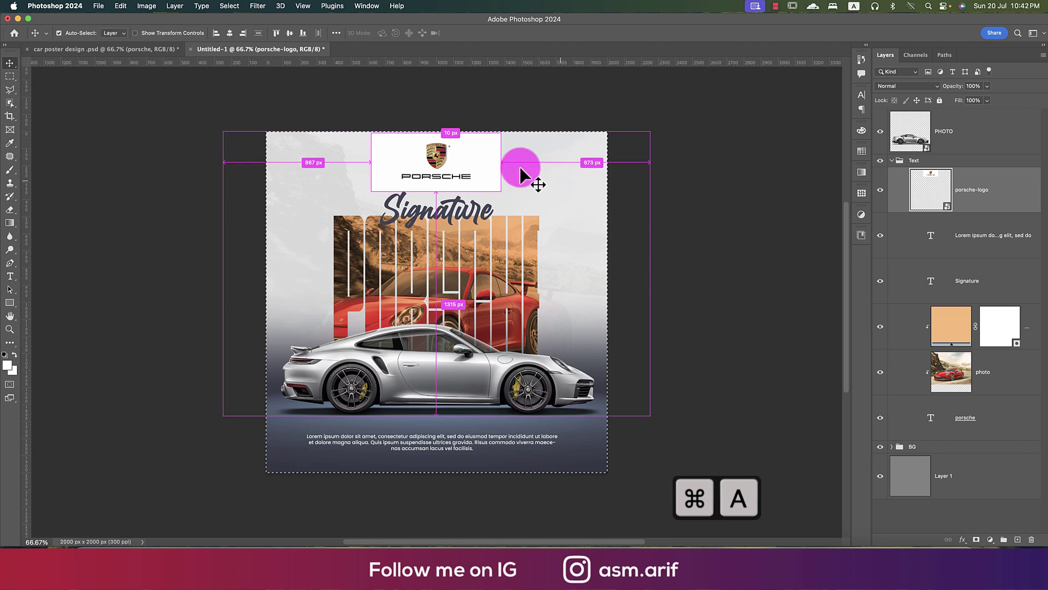
pyautogui.press('super+d')
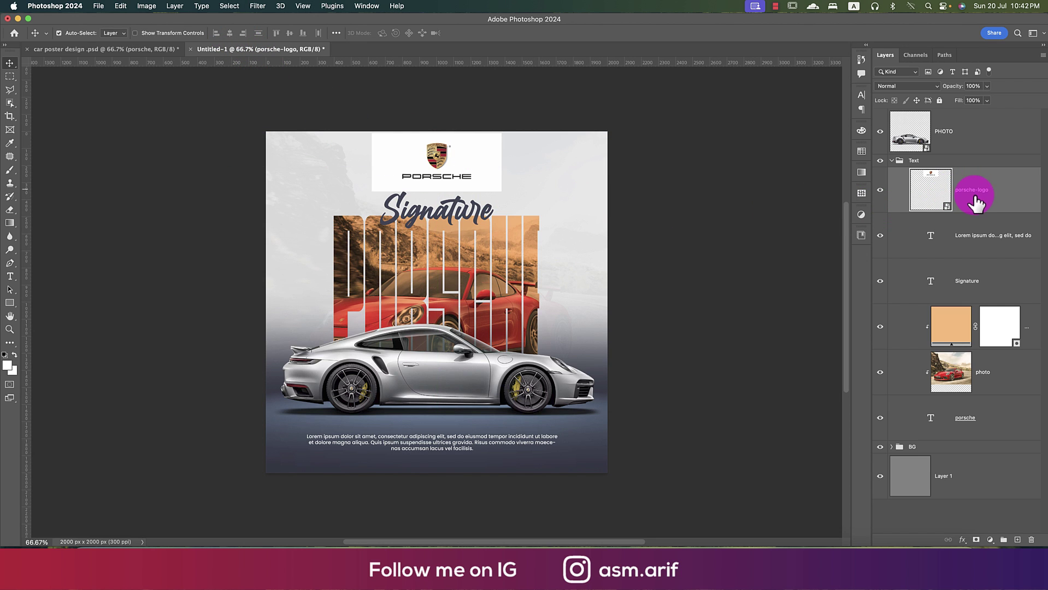
# Move the porsche-logo layer out of the Text group to above the PHOTO layer and set its blend mode to Multiply
pyautogui.moveTo(981, 197); pyautogui.dragTo(981, 123)
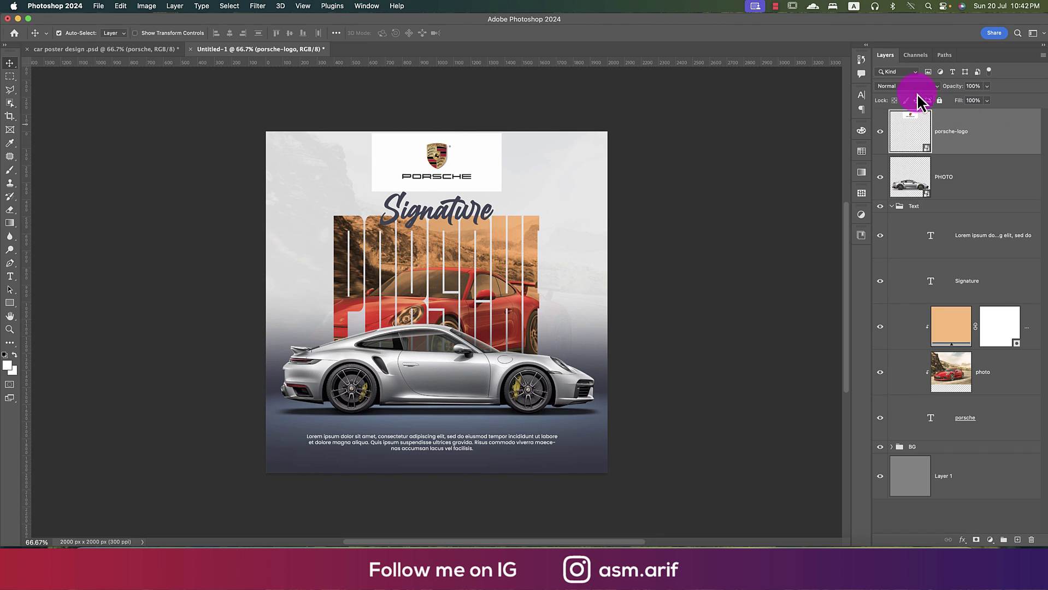
pyautogui.click(905, 88)
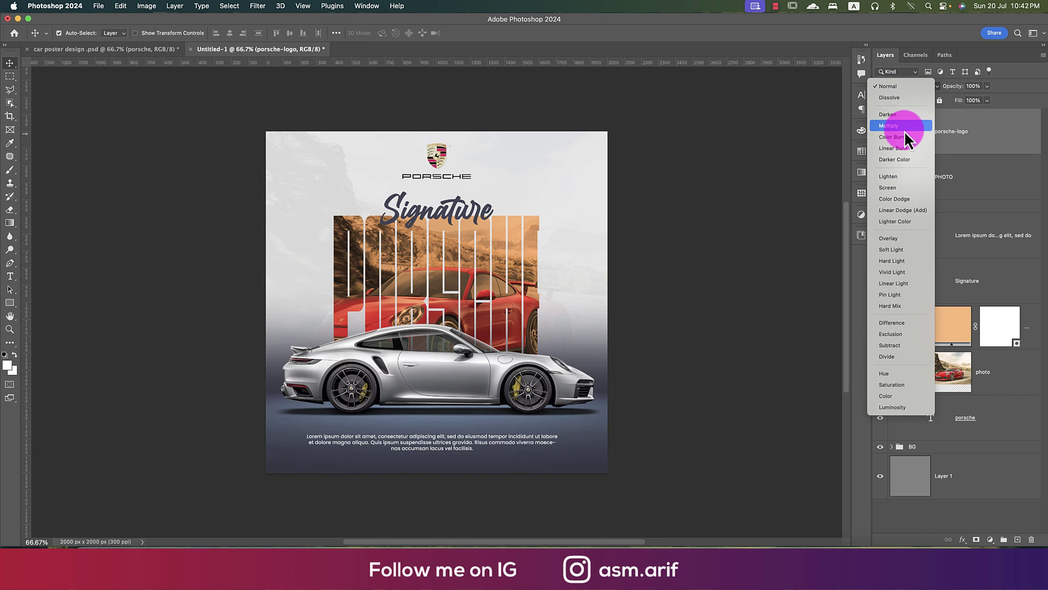
pyautogui.click(904, 127)
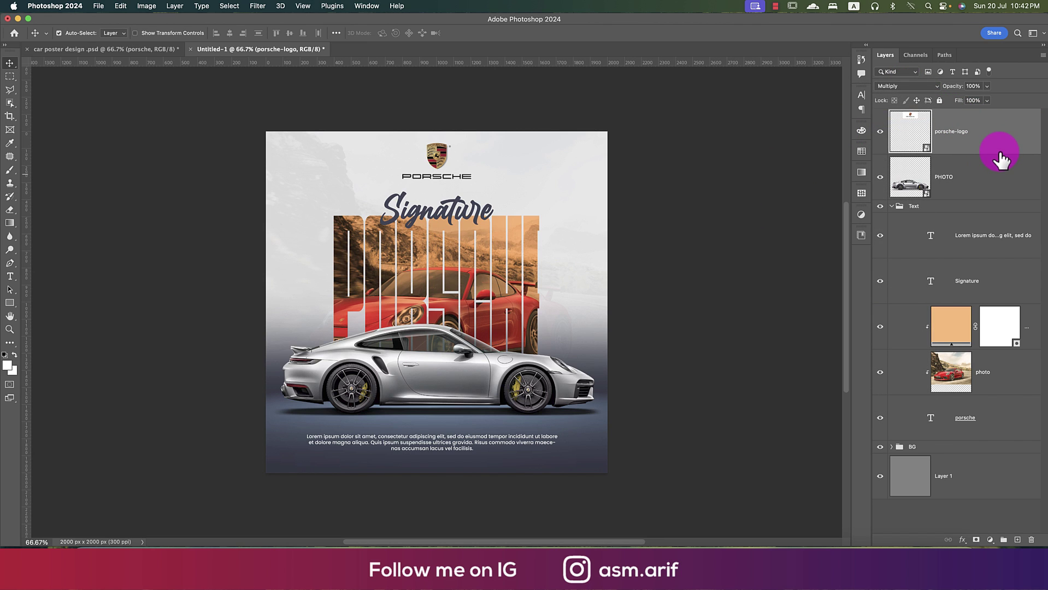
# Group the porsche-logo layer, name the group Logo, and collapse it
pyautogui.press('super+g')
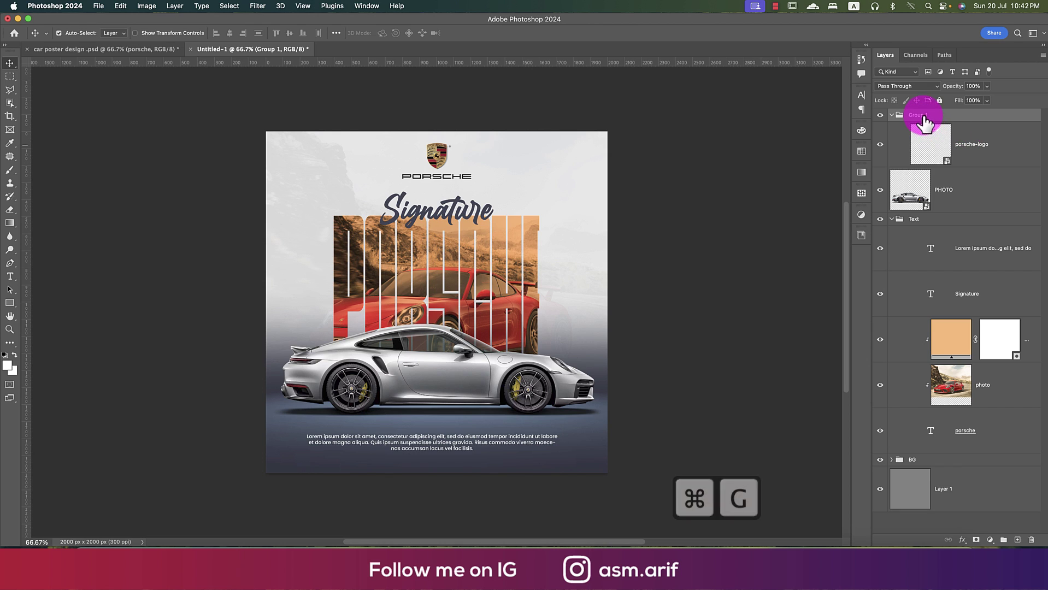
pyautogui.hotkey('shift', 'l')
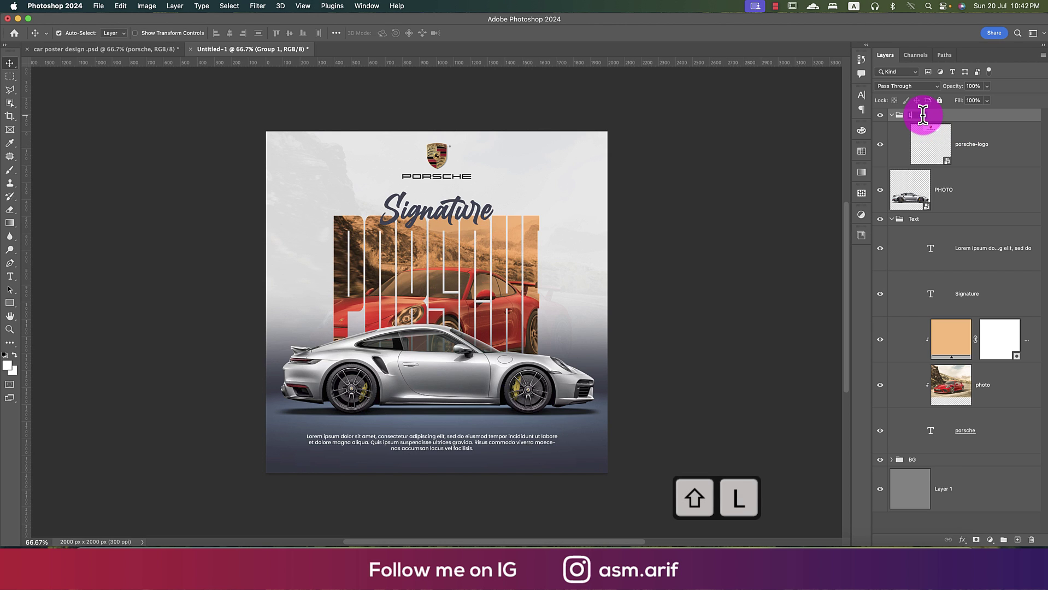
pyautogui.click(892, 114)
# Group the silver car's PHOTO layer and name the group Car Photo Main
pyautogui.click(958, 141)
pyautogui.press('super+g')
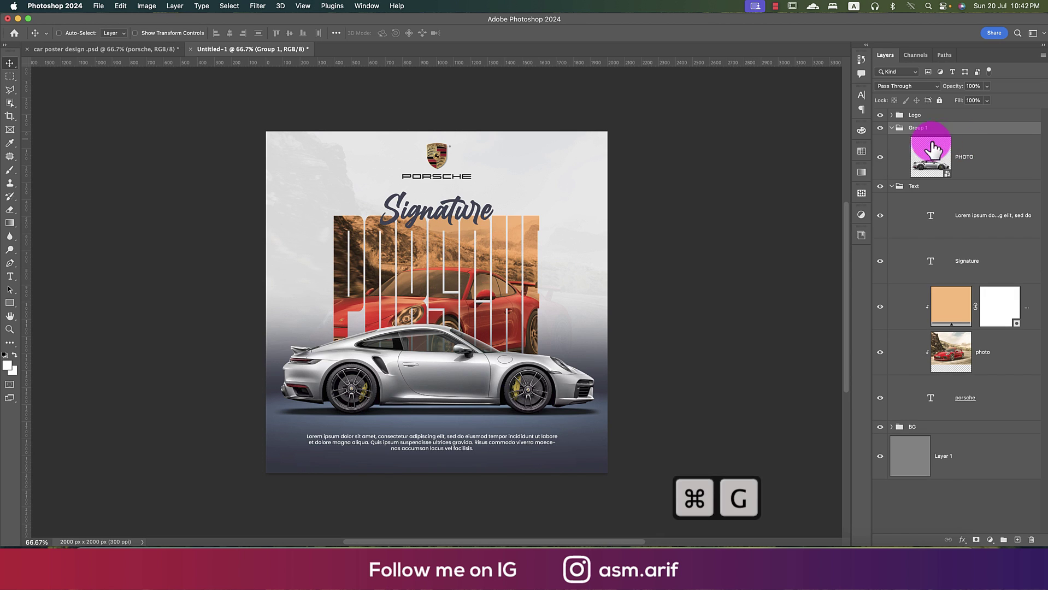
pyautogui.doubleClick(921, 127)
pyautogui.write('Ca')
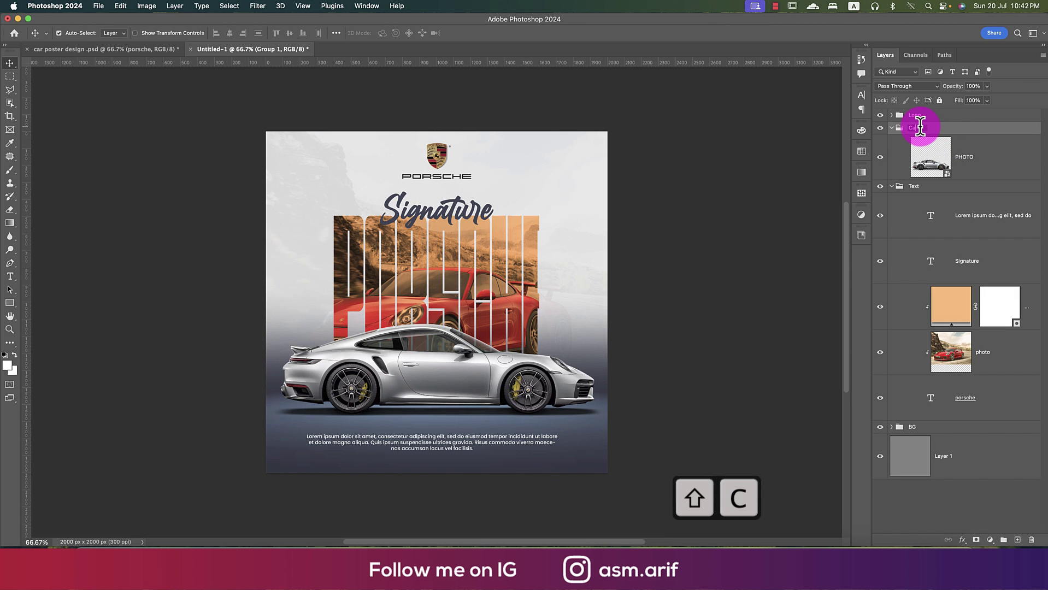
pyautogui.write('r Photo')
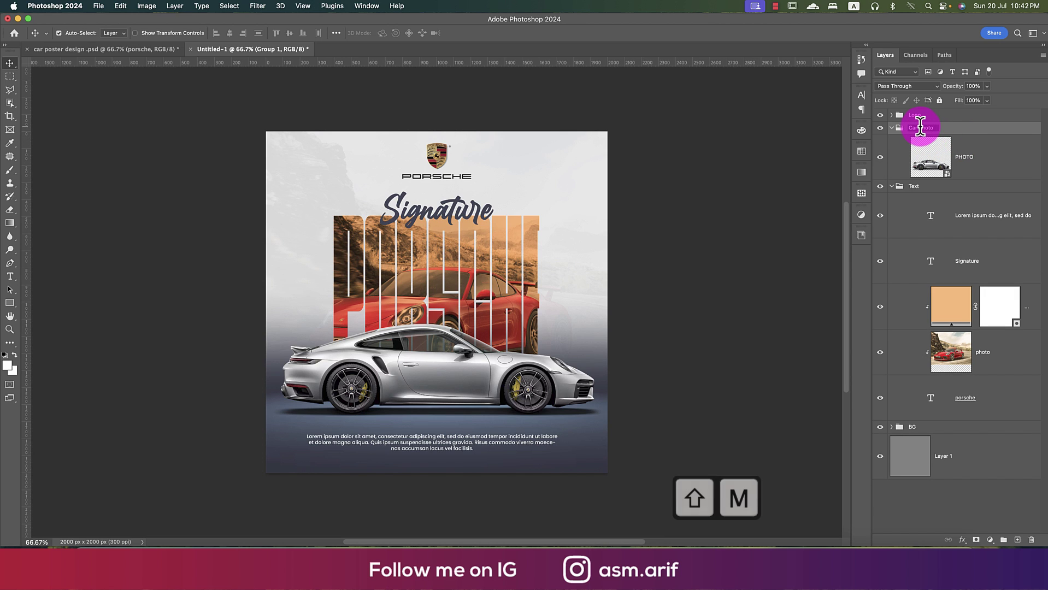
pyautogui.write(' Main')
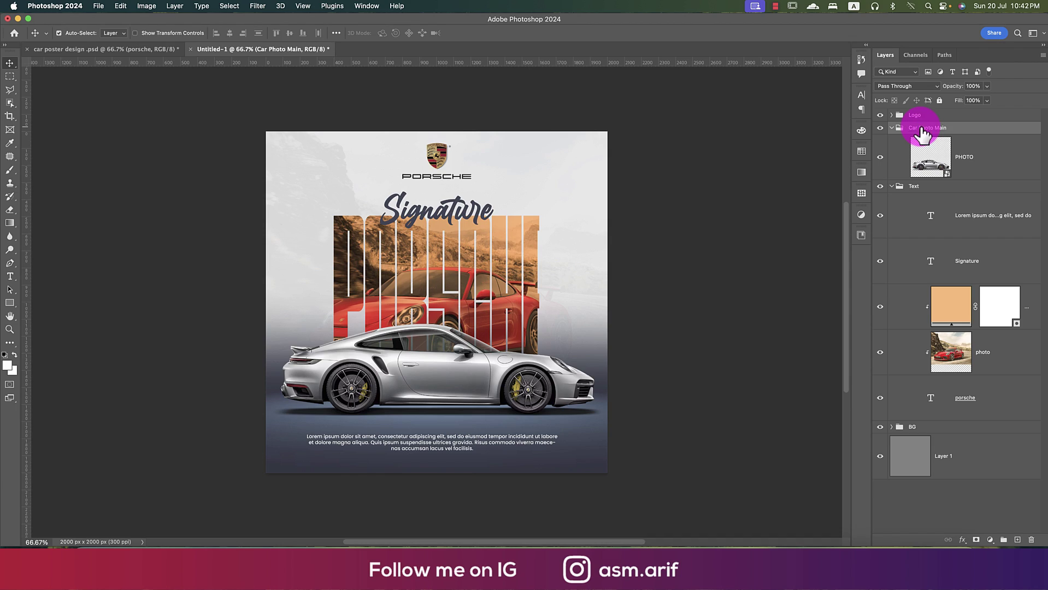
pyautogui.click(633, 4)
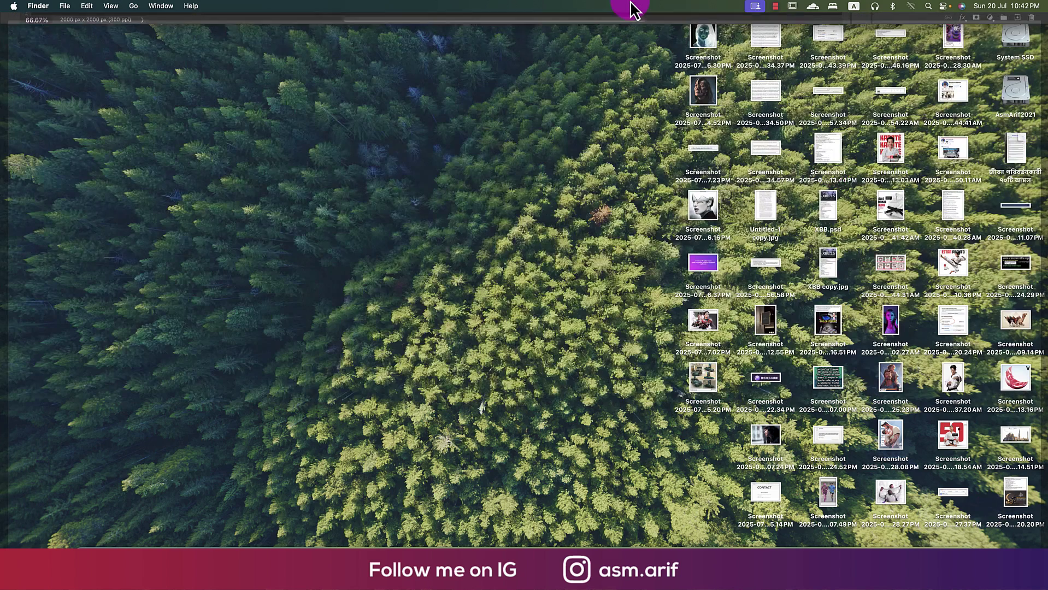
pyautogui.click(498, 72)
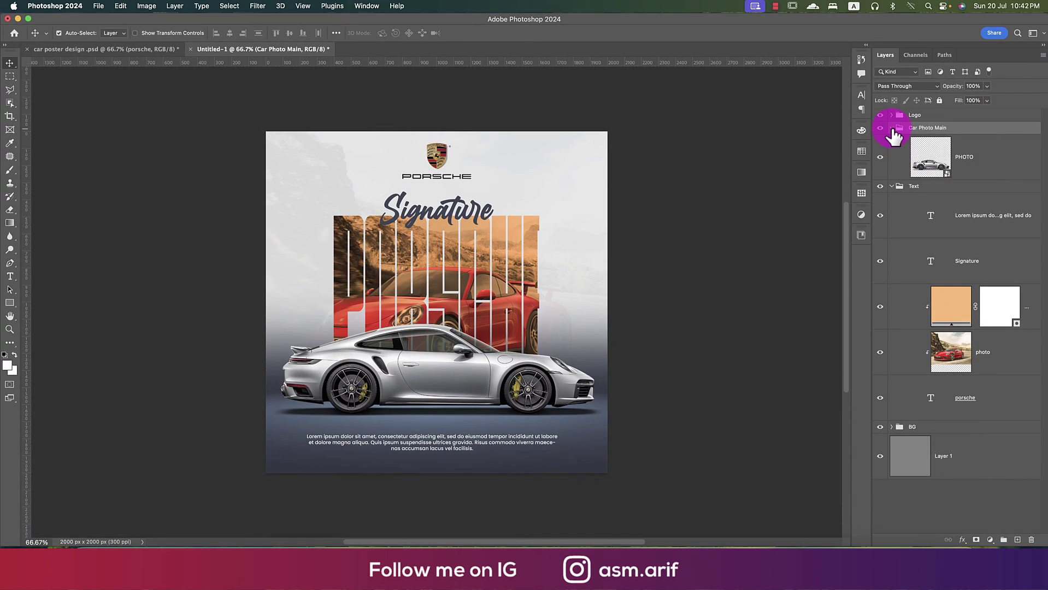
# Collapse the Car Photo Main and Text groups and delete the gray Layer 1 below the BG group
pyautogui.click(892, 128)
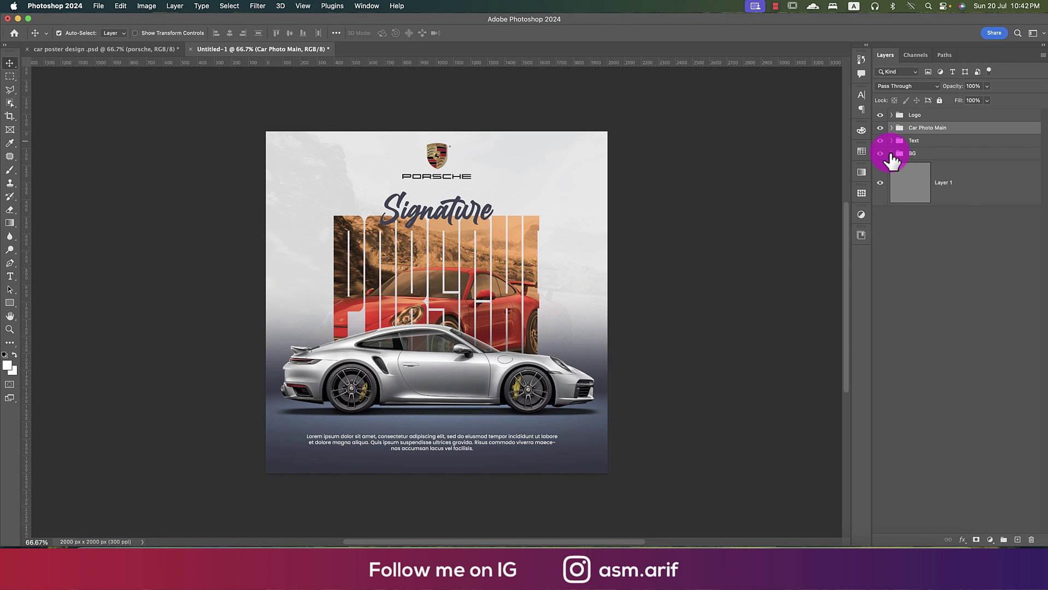
pyautogui.click(962, 188)
pyautogui.press('Delete')
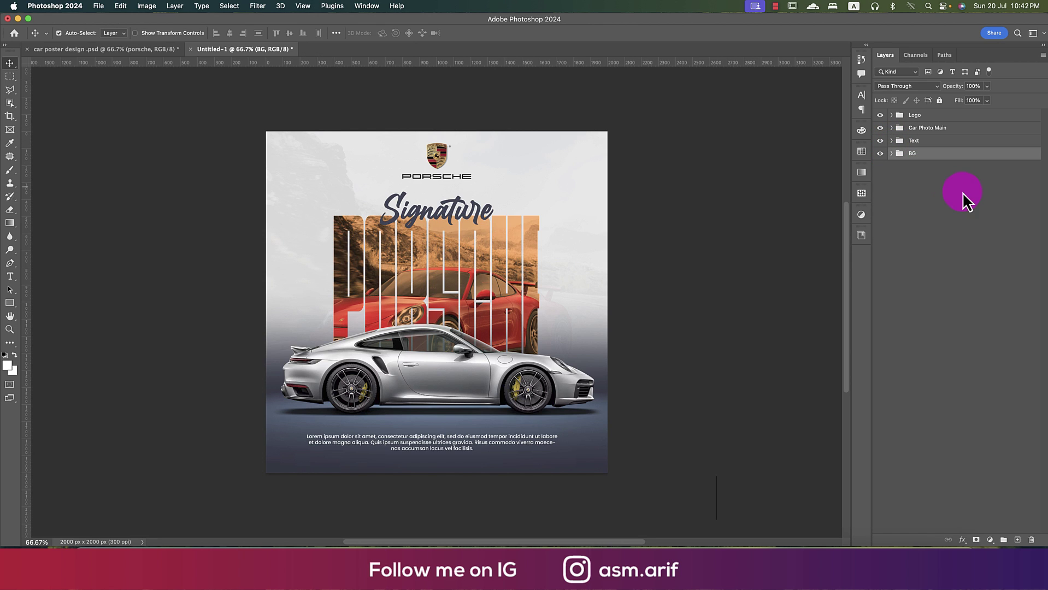
# Color-label the layer groups: BG violet, Text blue, Car Photo Main green, and Logo red
pyautogui.rightClick(880, 153)
pyautogui.click(904, 241)
pyautogui.rightClick(878, 143)
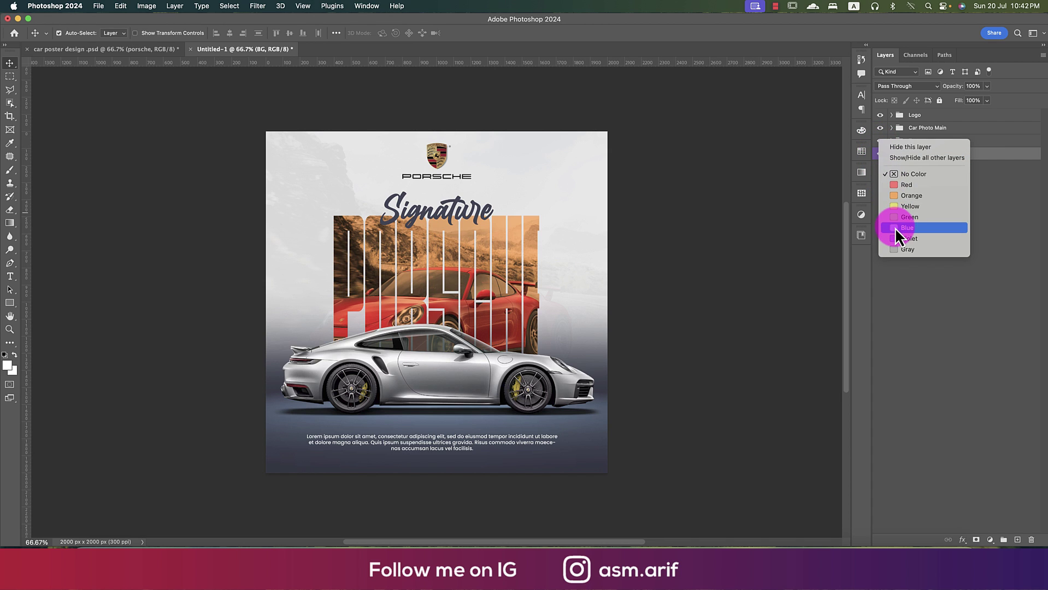
pyautogui.click(895, 228)
pyautogui.rightClick(878, 130)
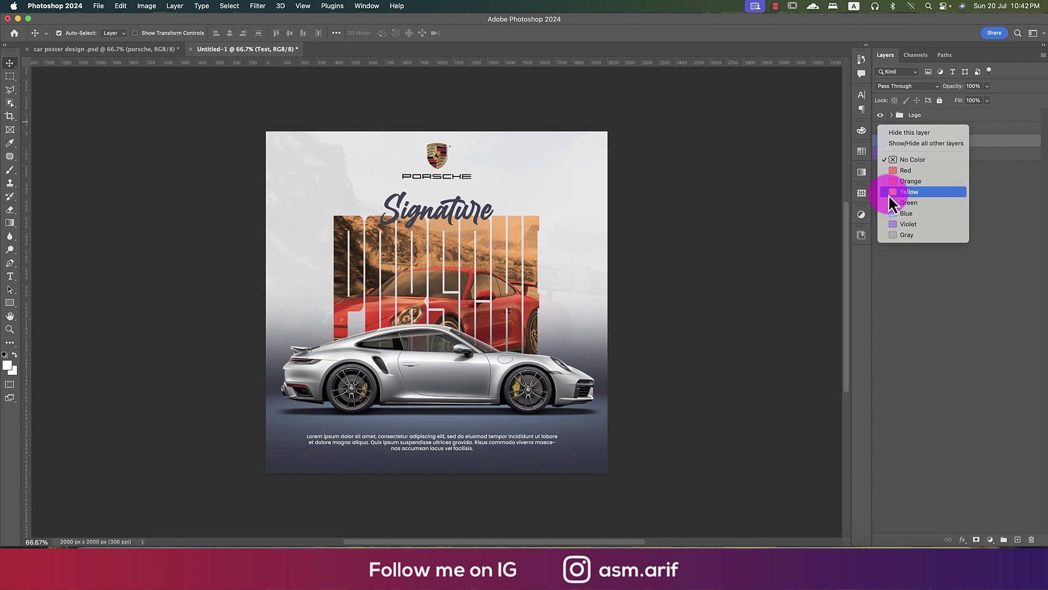
pyautogui.click(891, 213)
pyautogui.rightClick(879, 127)
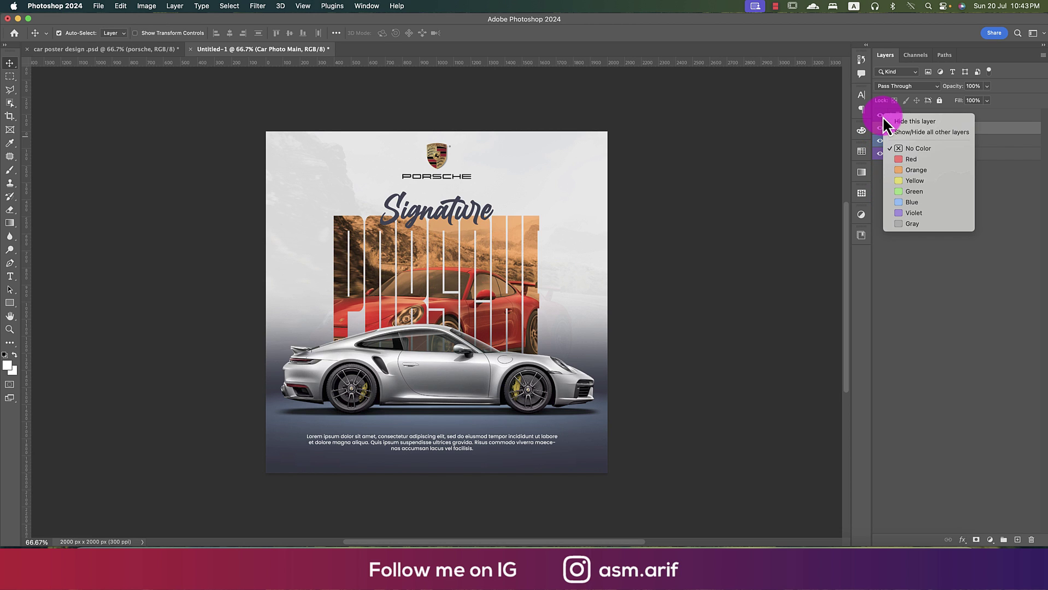
pyautogui.click(896, 160)
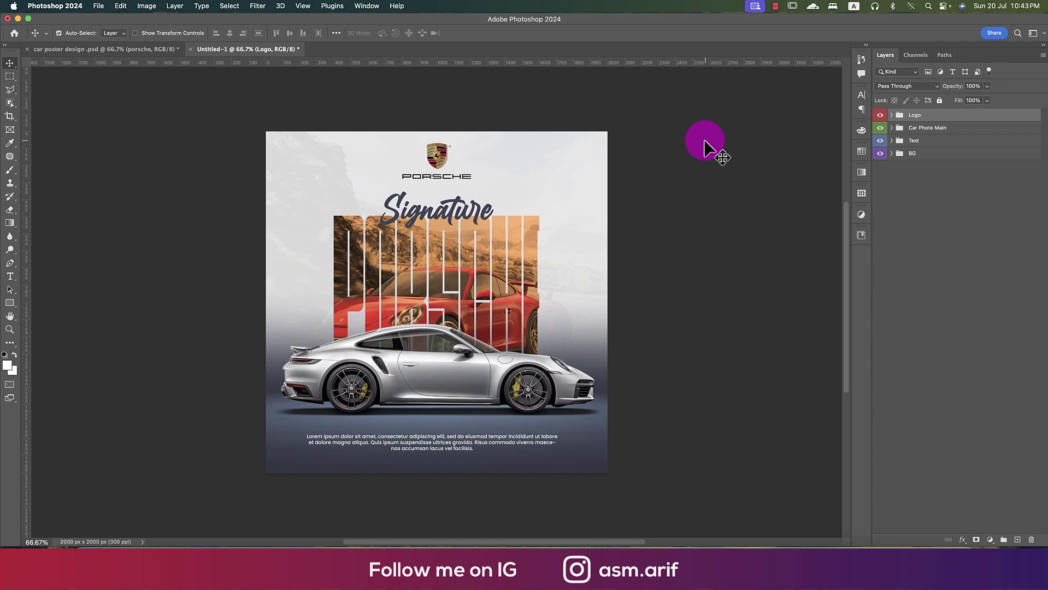
# Save the poster document in Photoshop format as "car poster .psd" in the car poster design folder
pyautogui.press('super+s')
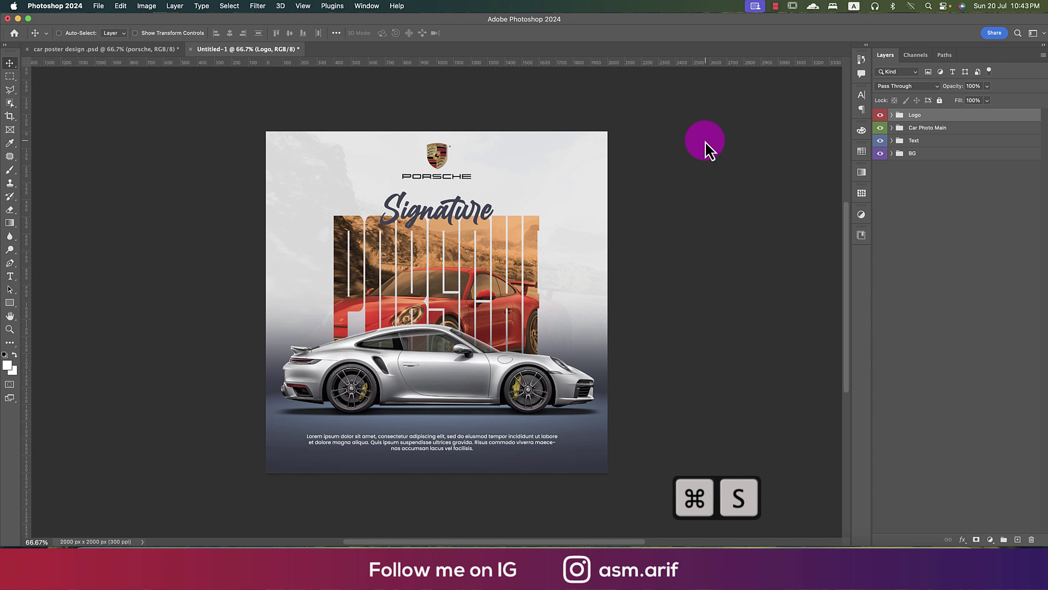
pyautogui.write('car poster .psd')
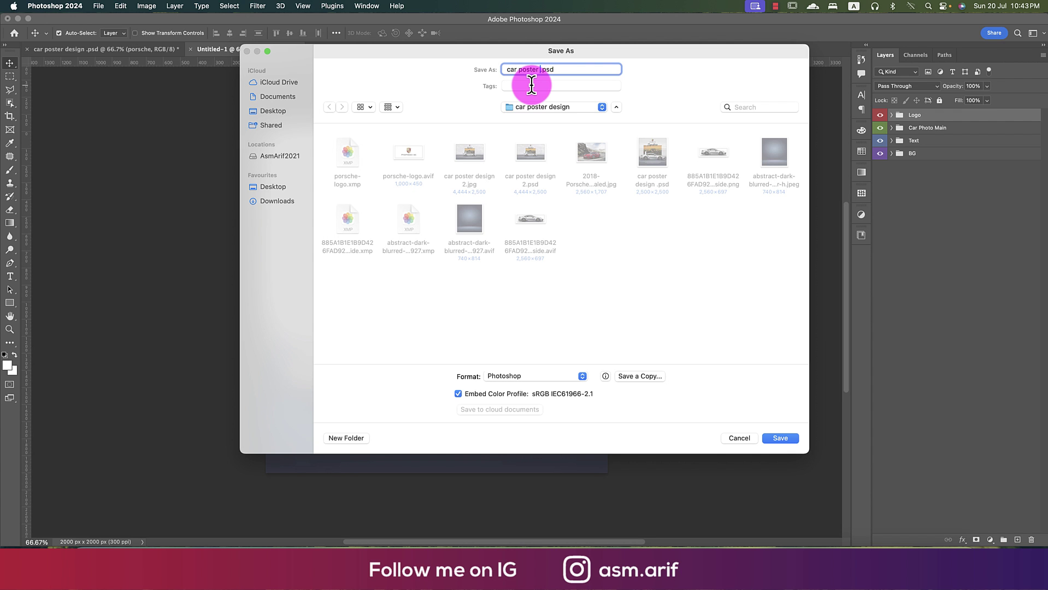
pyautogui.press('Return')
pyautogui.press('Return')
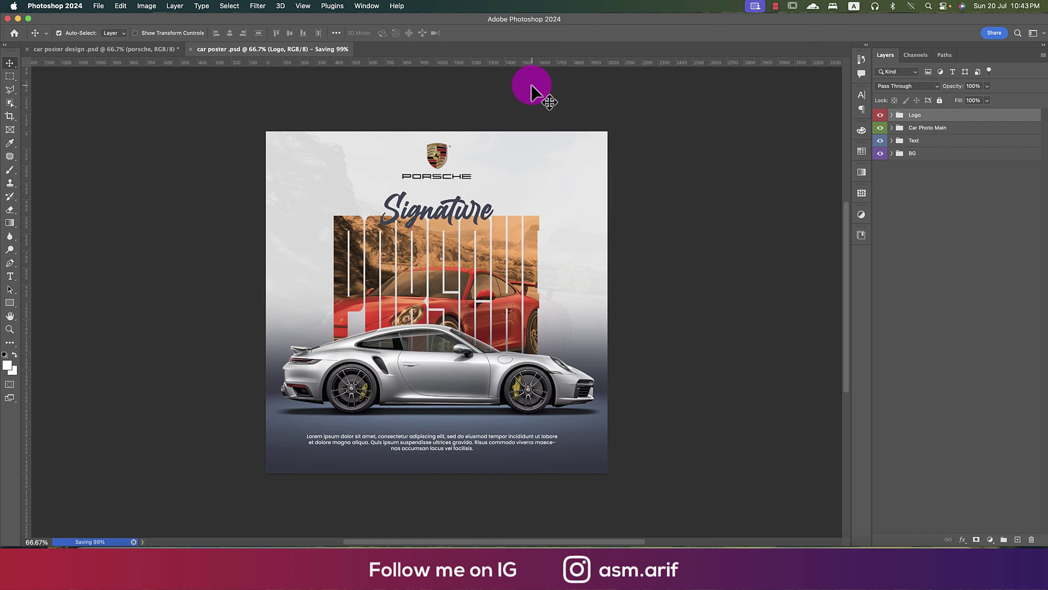
# Save a JPEG copy of the poster under the existing car poster name with the .jpg extension, at Maximum quality 12 and Progressive format
pyautogui.click(100, 6)
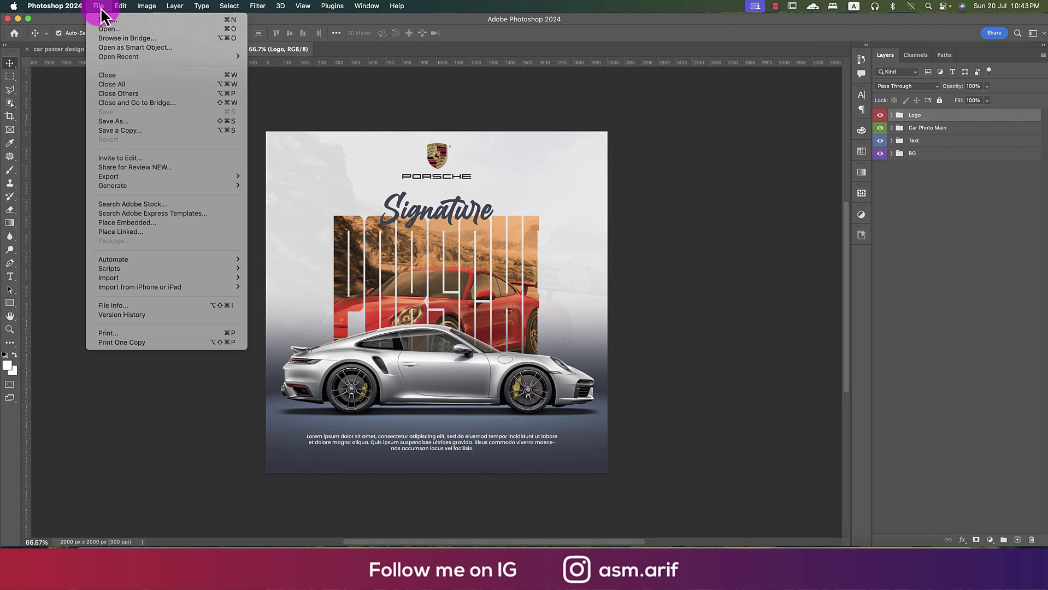
pyautogui.click(140, 133)
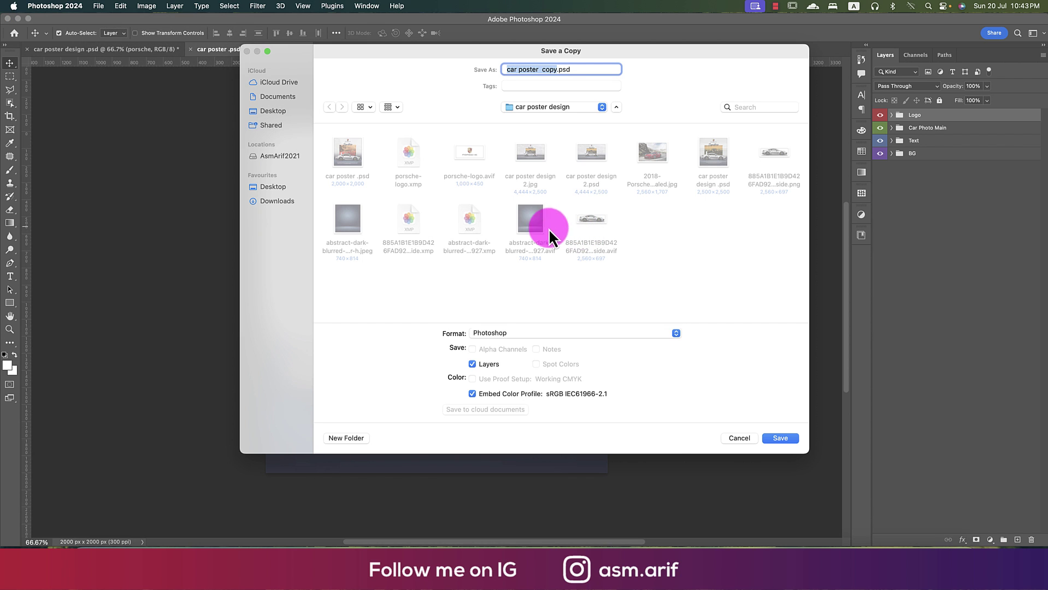
pyautogui.click(490, 333)
pyautogui.click(484, 411)
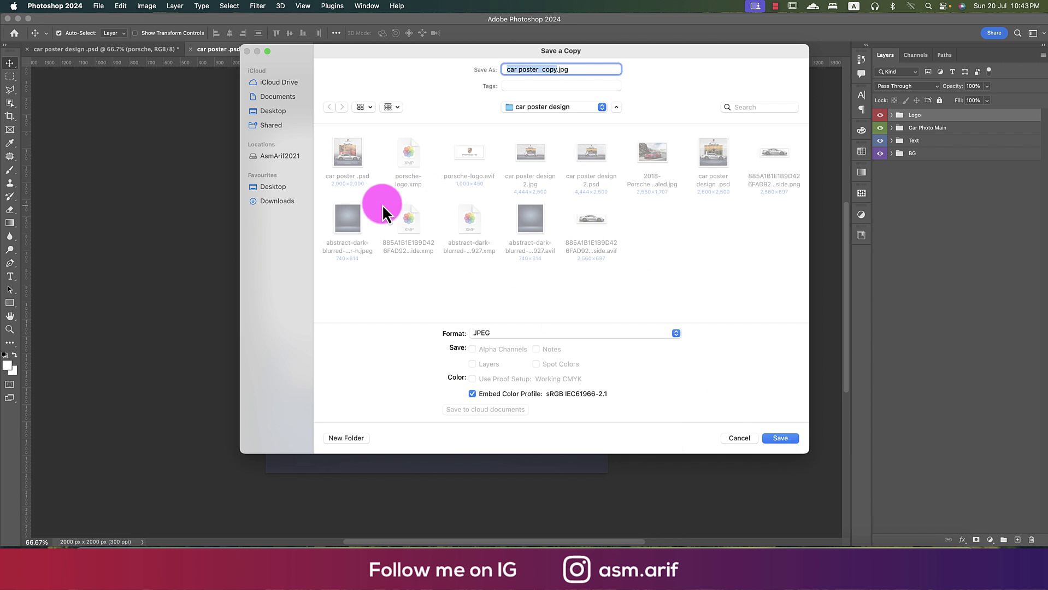
pyautogui.click(349, 157)
pyautogui.click(773, 431)
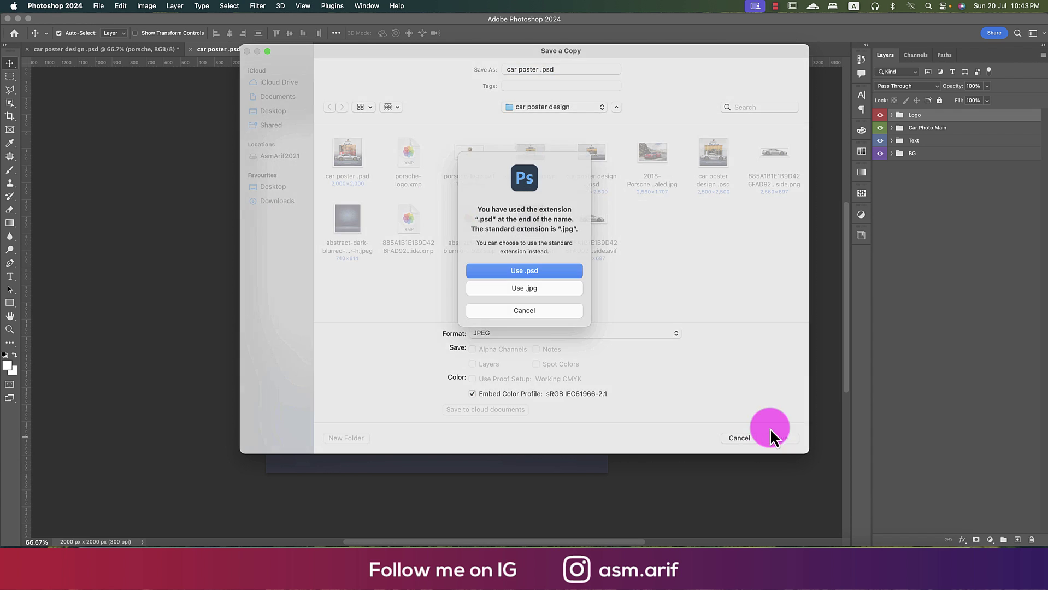
pyautogui.click(544, 300)
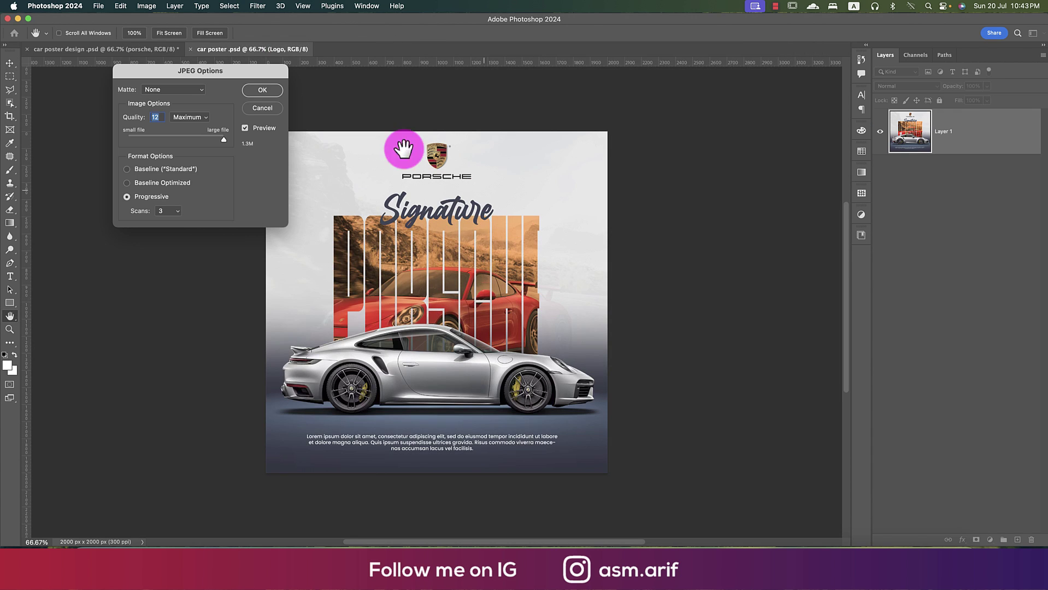
pyautogui.click(267, 96)
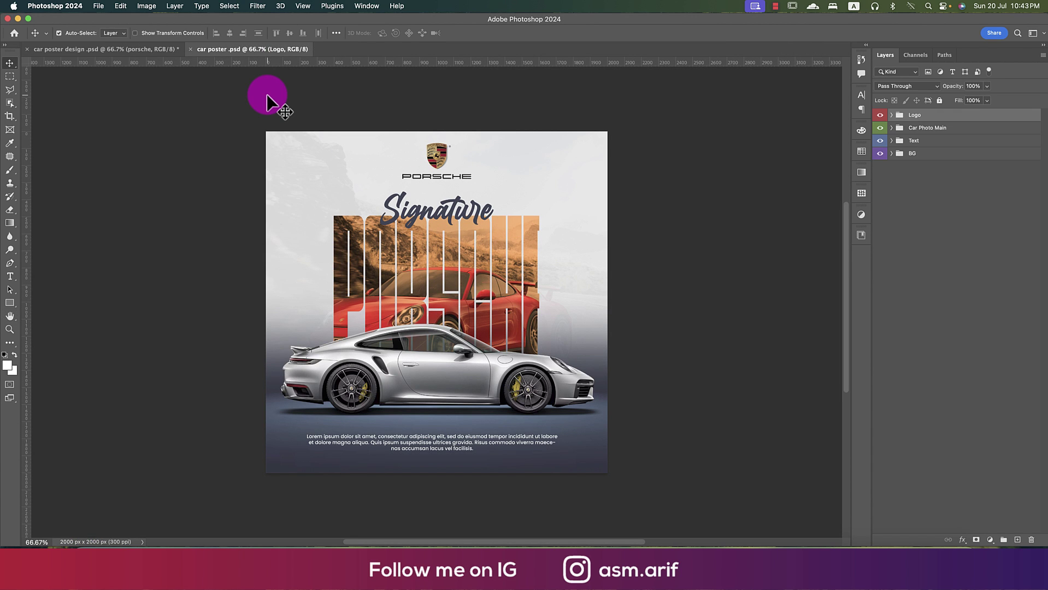